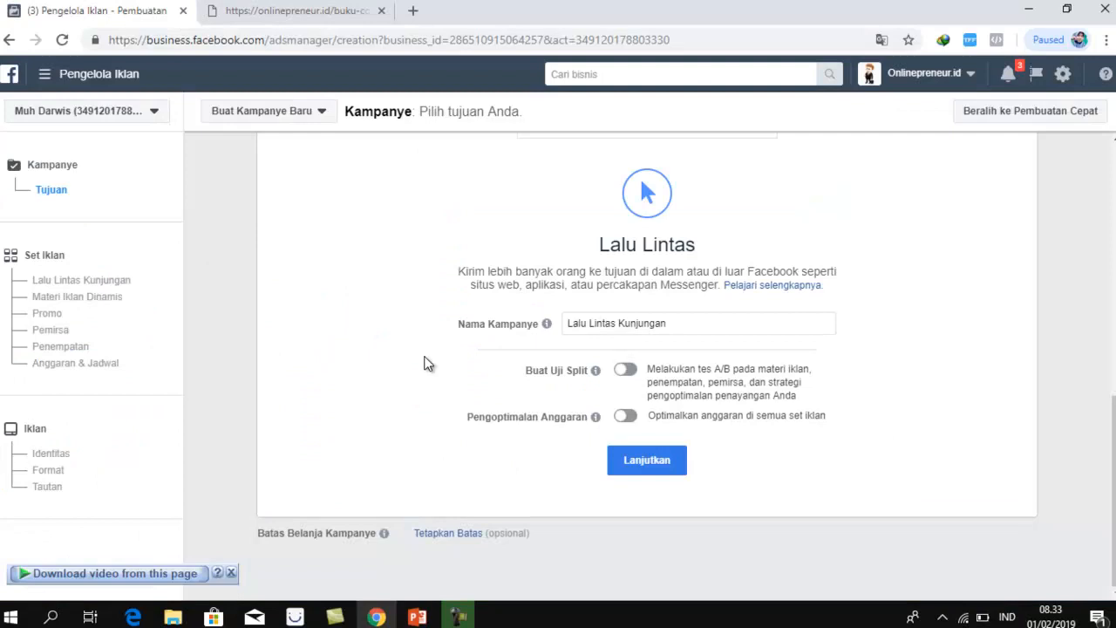
# - Review the marketing objectives and the campaign settings for the Lalu Lintas Kunjungan objective
pyautogui.scroll(4, 422, 365)
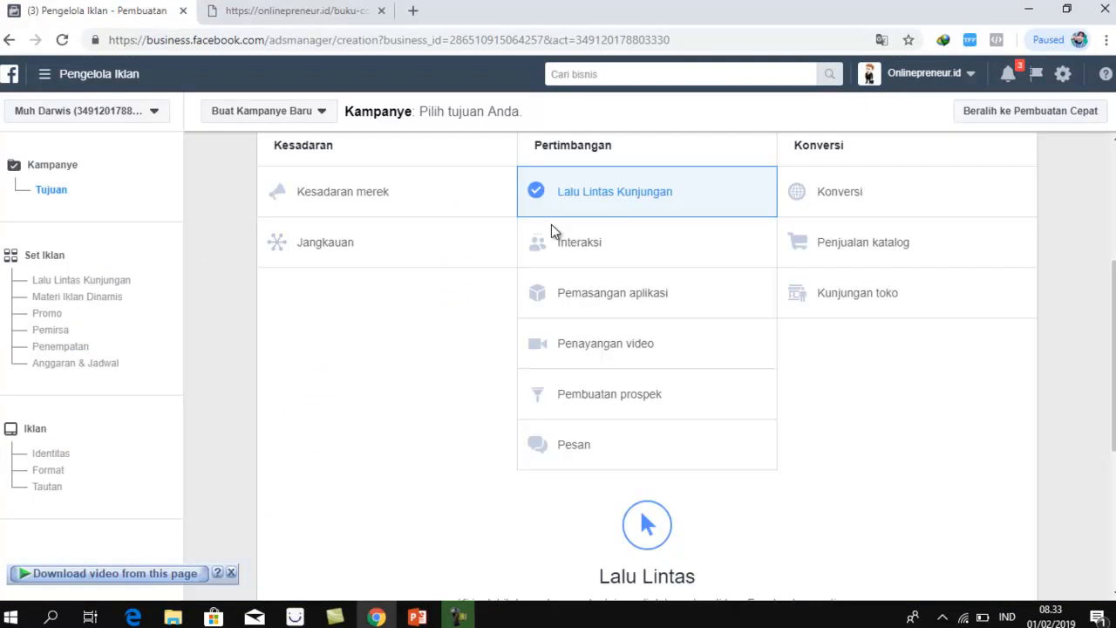
pyautogui.scroll(1, 586, 203)
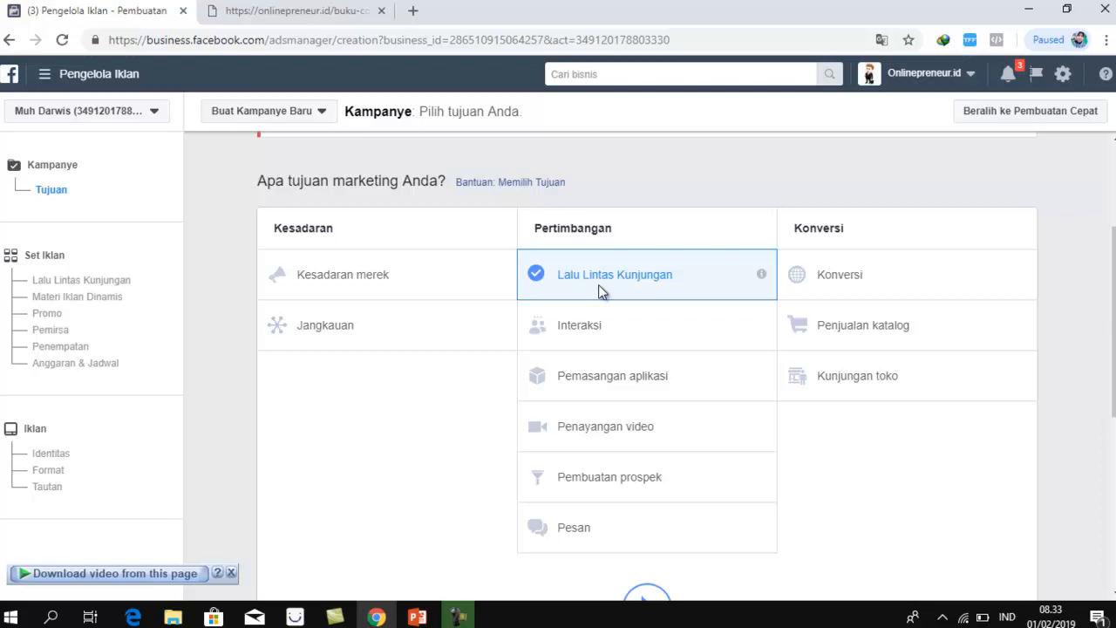
pyautogui.scroll(-1, 588, 277)
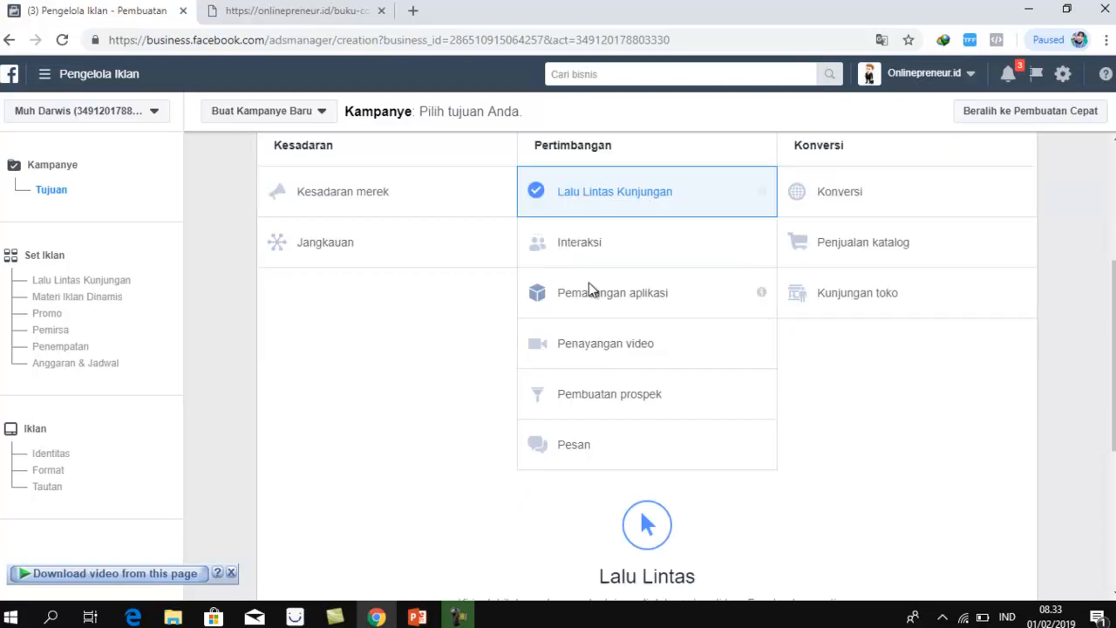
pyautogui.scroll(1, 589, 283)
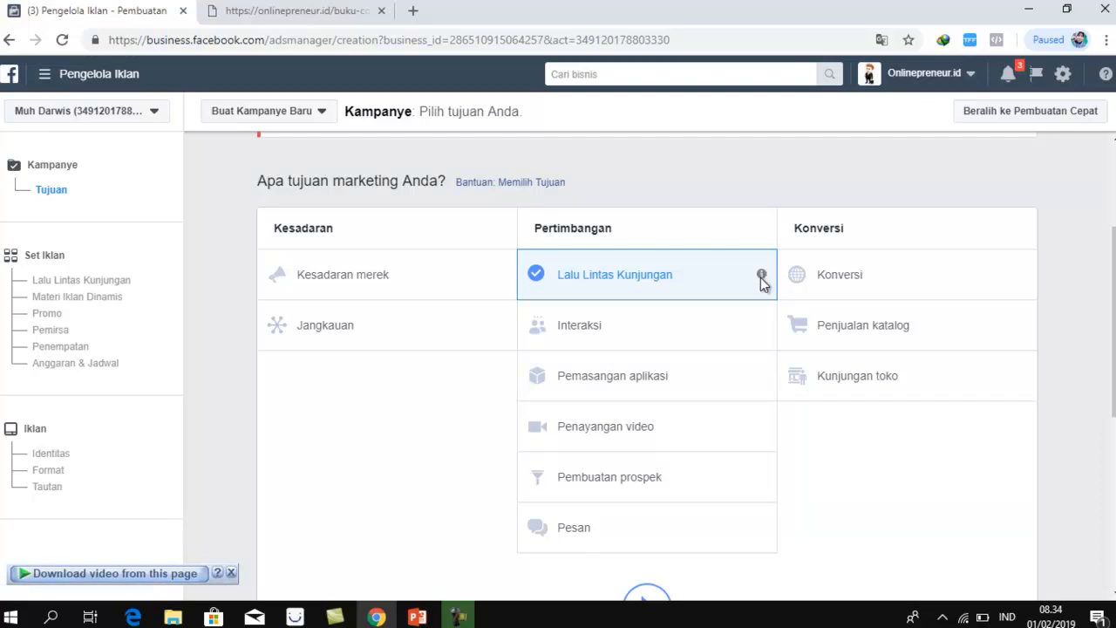
pyautogui.moveTo(761, 278)
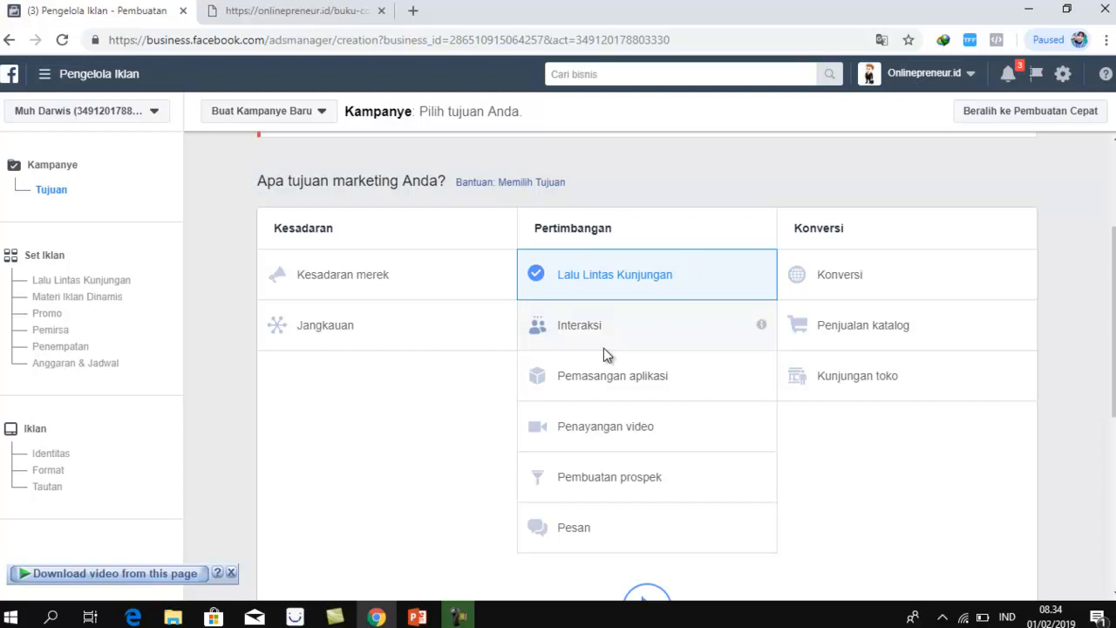
pyautogui.scroll(-1, 603, 348)
pyautogui.scroll(2, 584, 348)
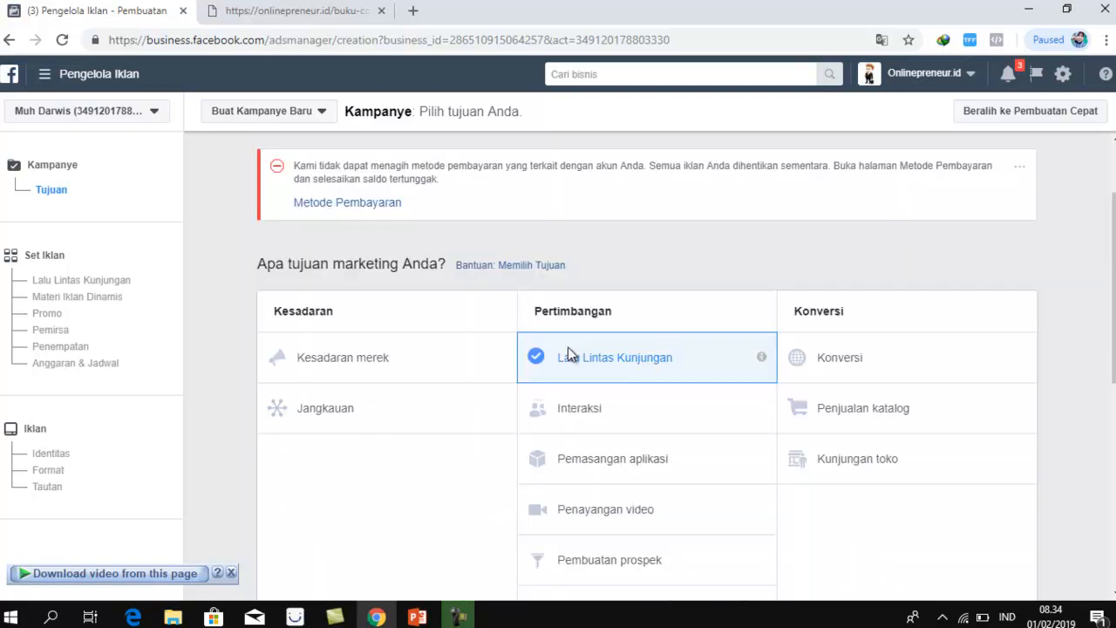
pyautogui.scroll(-3, 568, 352)
pyautogui.scroll(-2, 566, 362)
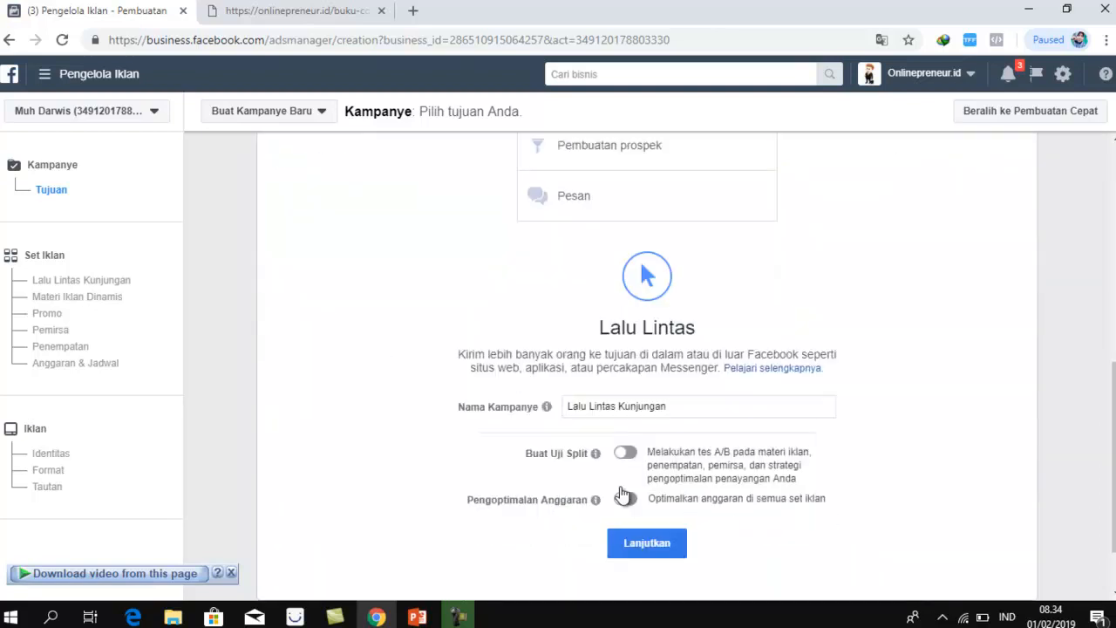
pyautogui.scroll(4, 631, 397)
# - Continue to ad set creation with the Lalu Lintas Kunjungan objective, keeping its campaign name and leaving split test and budget optimisation off
pyautogui.scroll(-3, 631, 396)
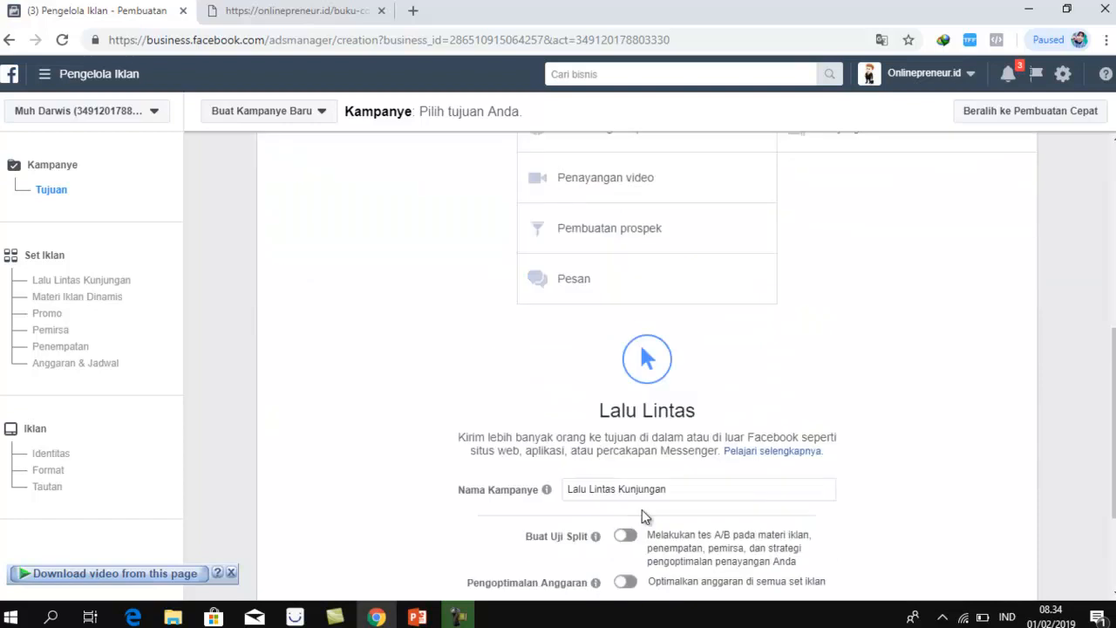
pyautogui.scroll(-2, 641, 514)
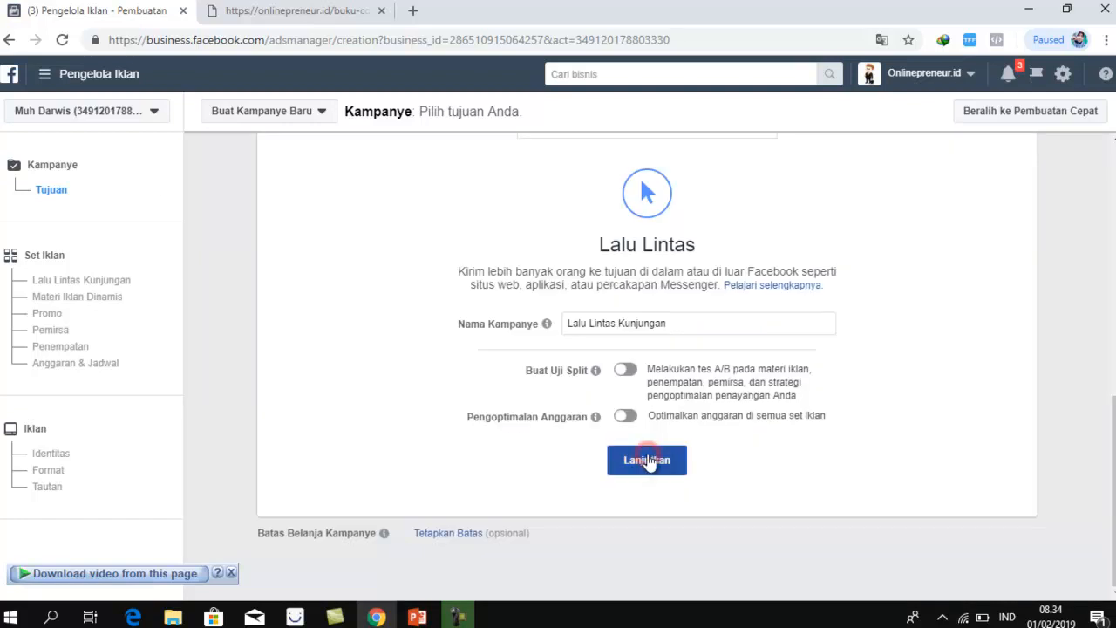
pyautogui.click(648, 462)
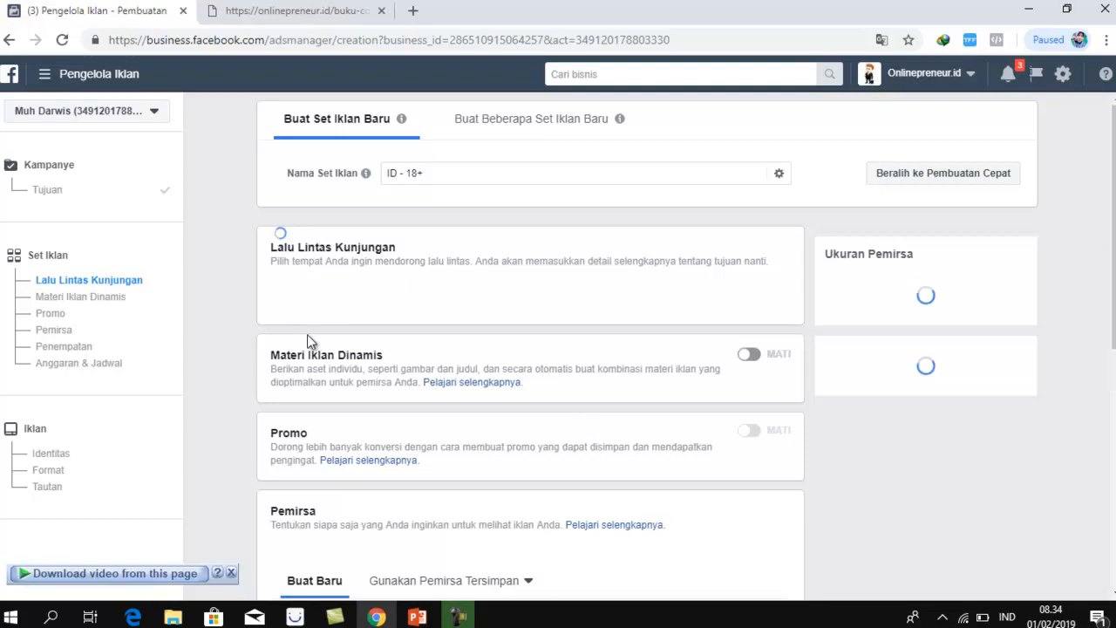
# - Set the minimum age of the ad set's new audience to 24
pyautogui.scroll(-3, 307, 340)
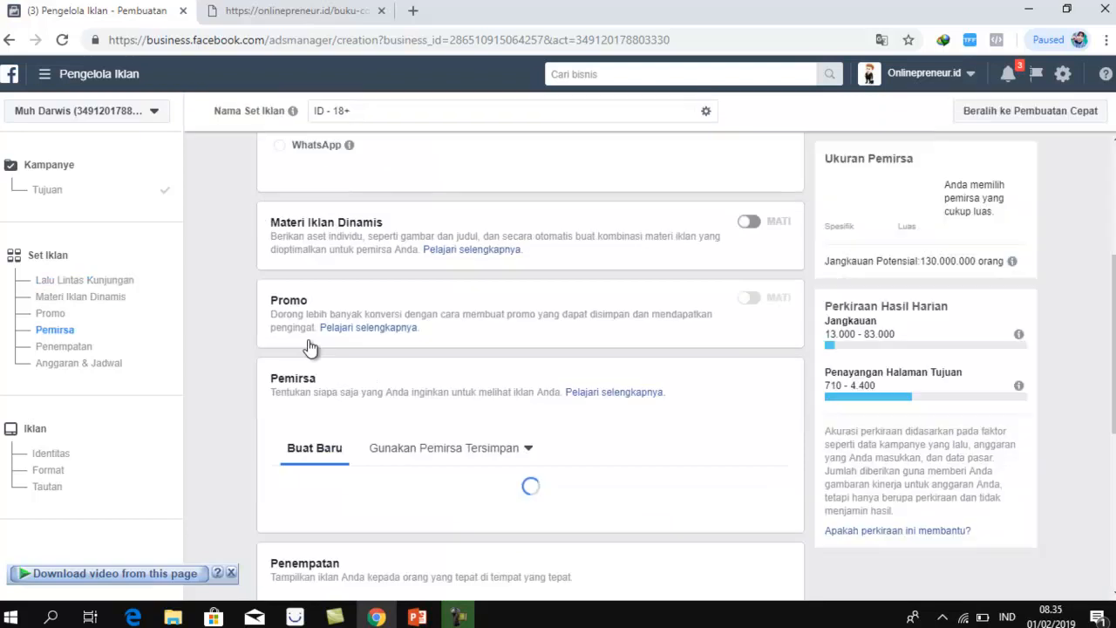
pyautogui.scroll(2, 334, 225)
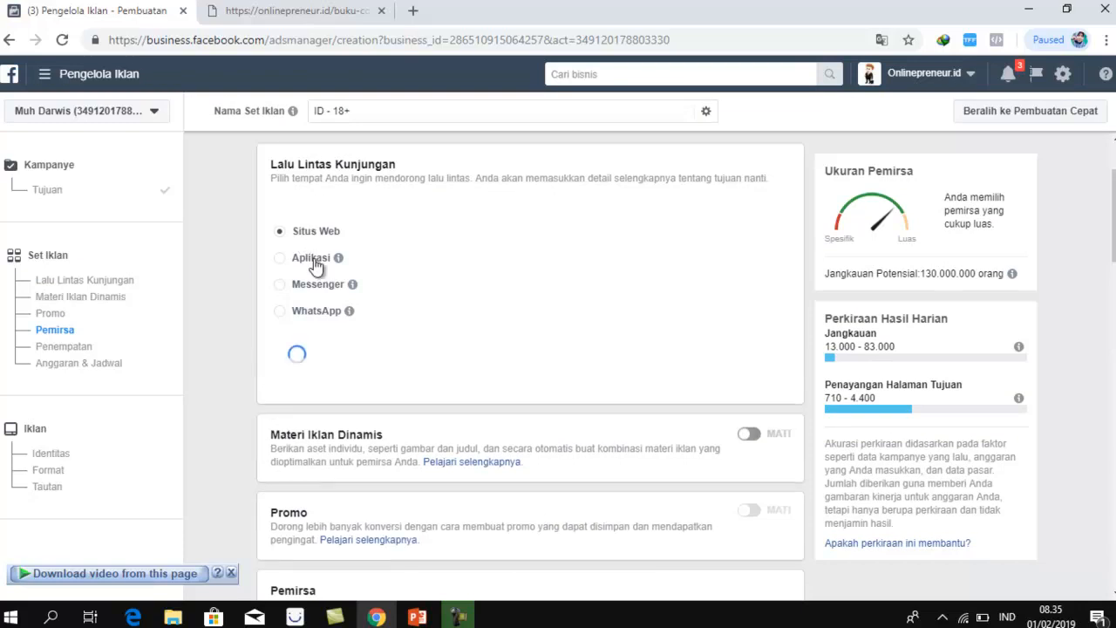
pyautogui.scroll(-4, 462, 433)
pyautogui.scroll(-1, 453, 392)
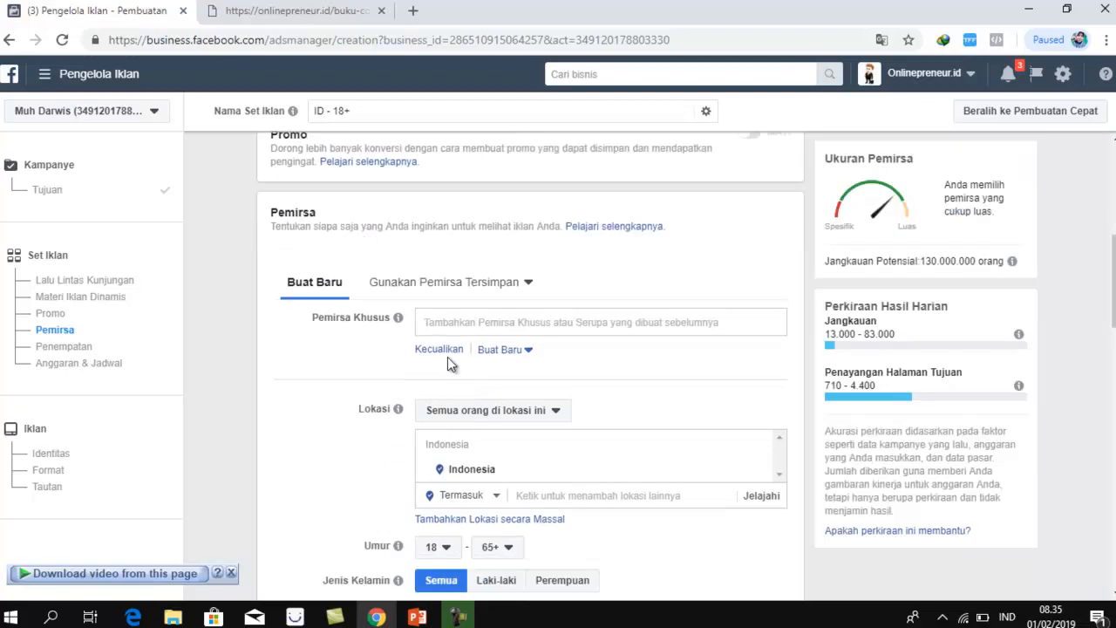
pyautogui.scroll(-2, 453, 375)
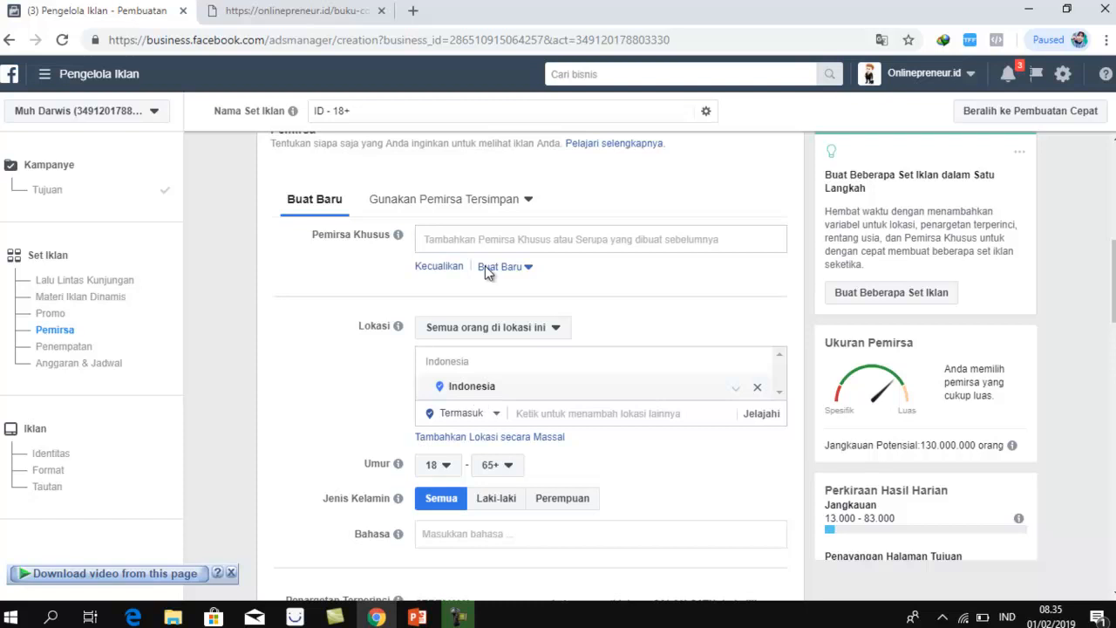
pyautogui.scroll(-1, 520, 451)
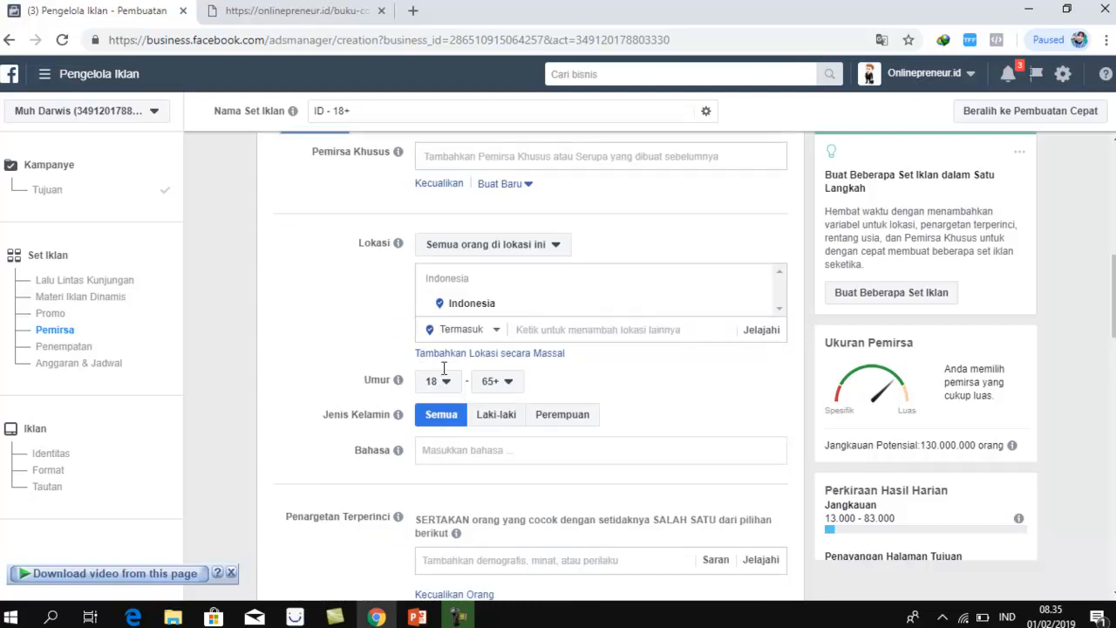
pyautogui.moveTo(484, 379)
pyautogui.click(443, 389)
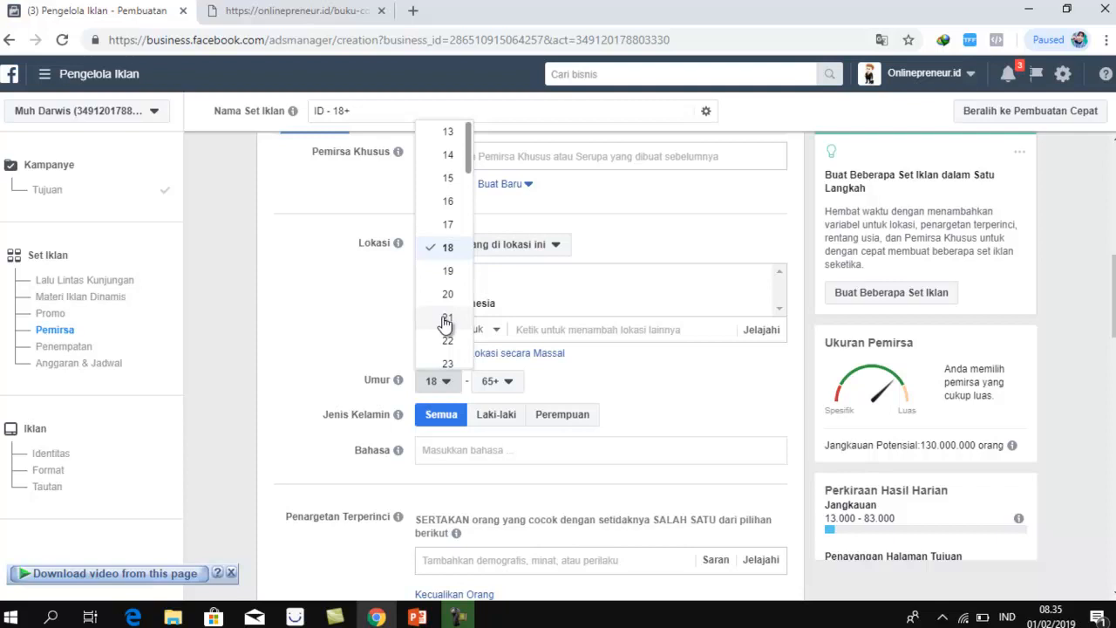
pyautogui.scroll(-1, 451, 337)
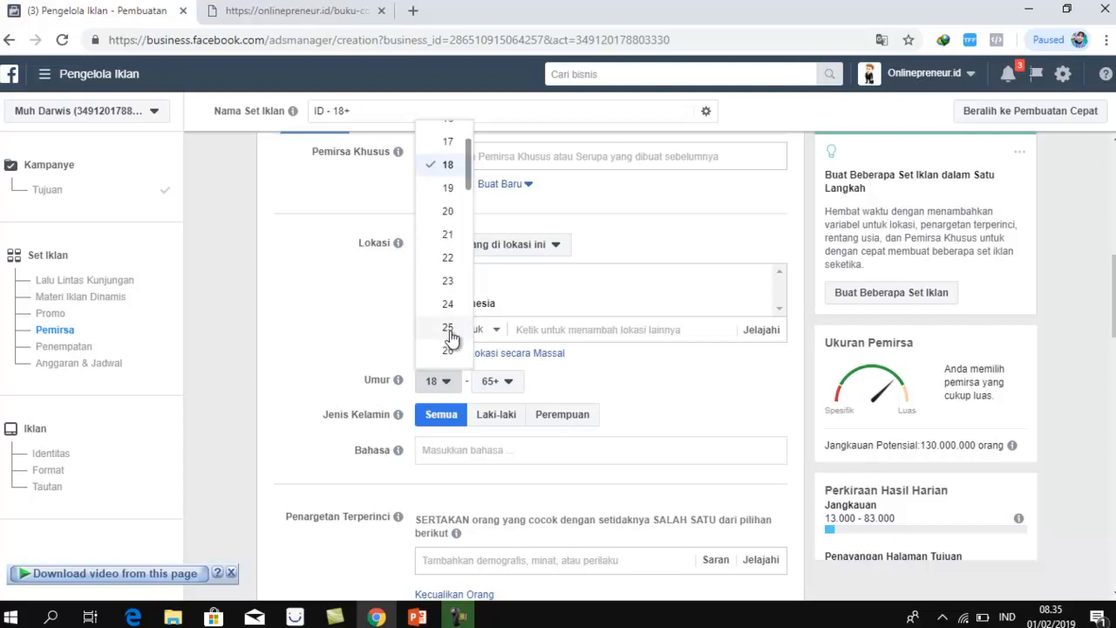
pyautogui.click(448, 304)
# - Set the audience's maximum age to 34
pyautogui.click(494, 381)
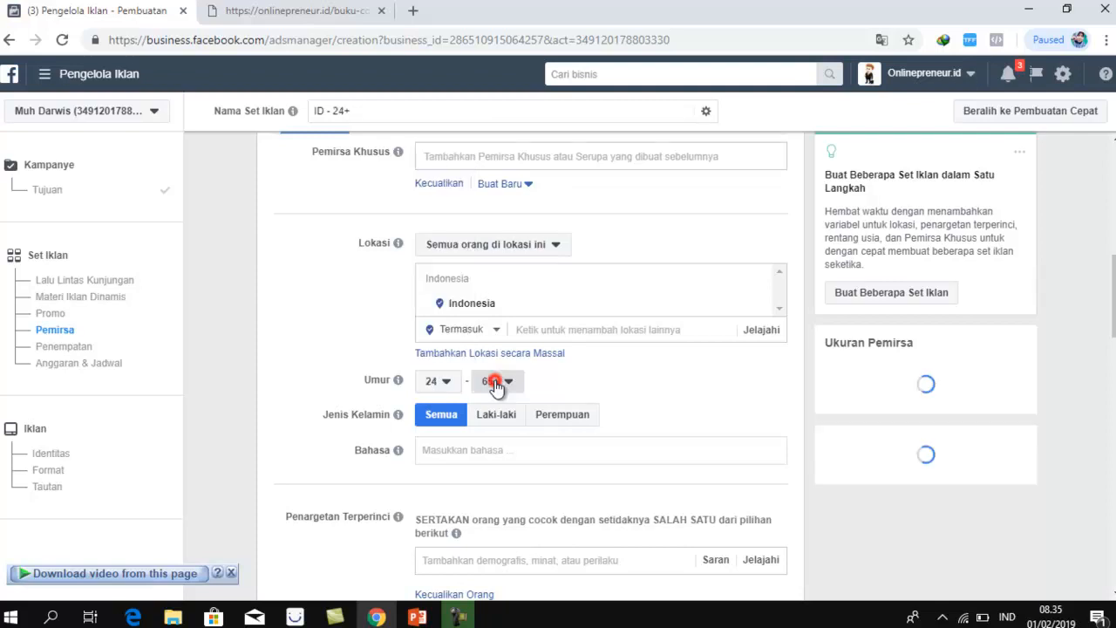
pyautogui.scroll(5, 518, 304)
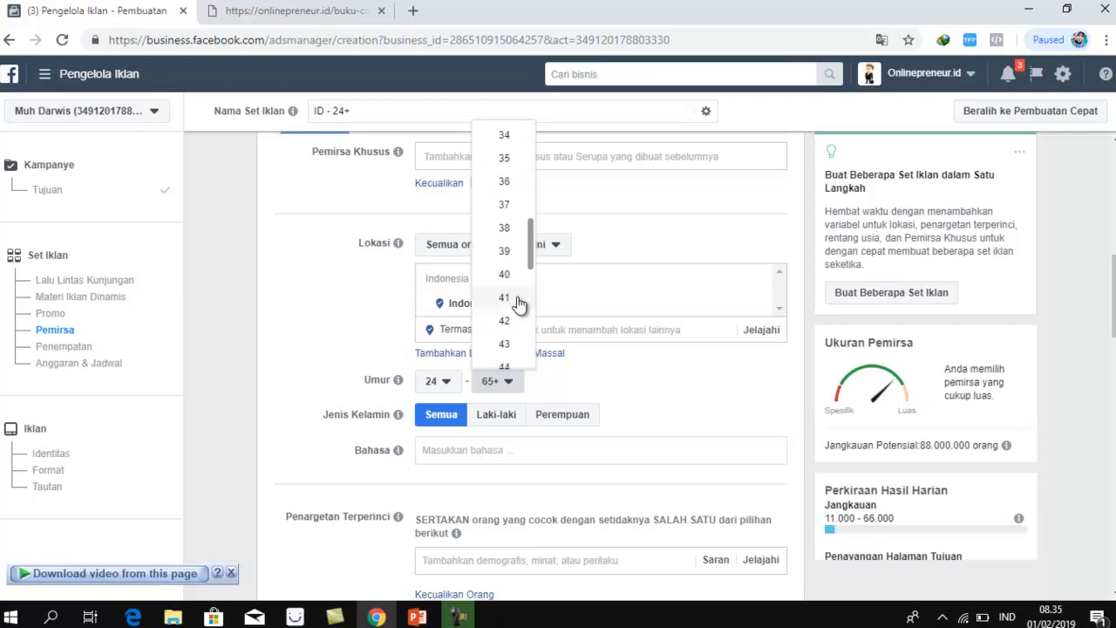
pyautogui.scroll(1, 510, 262)
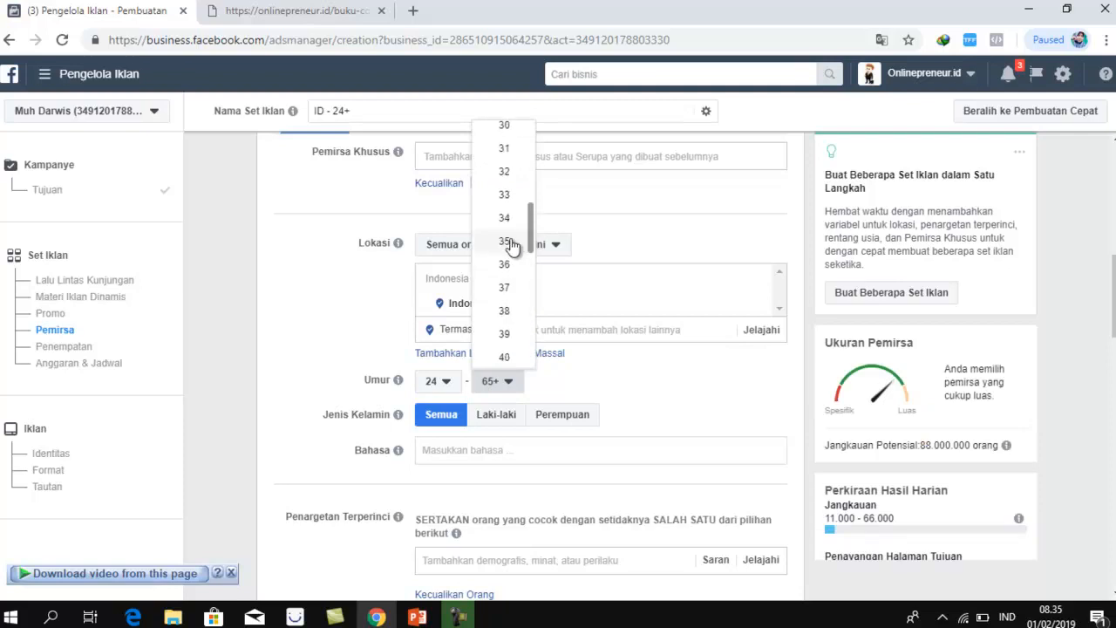
pyautogui.click(510, 222)
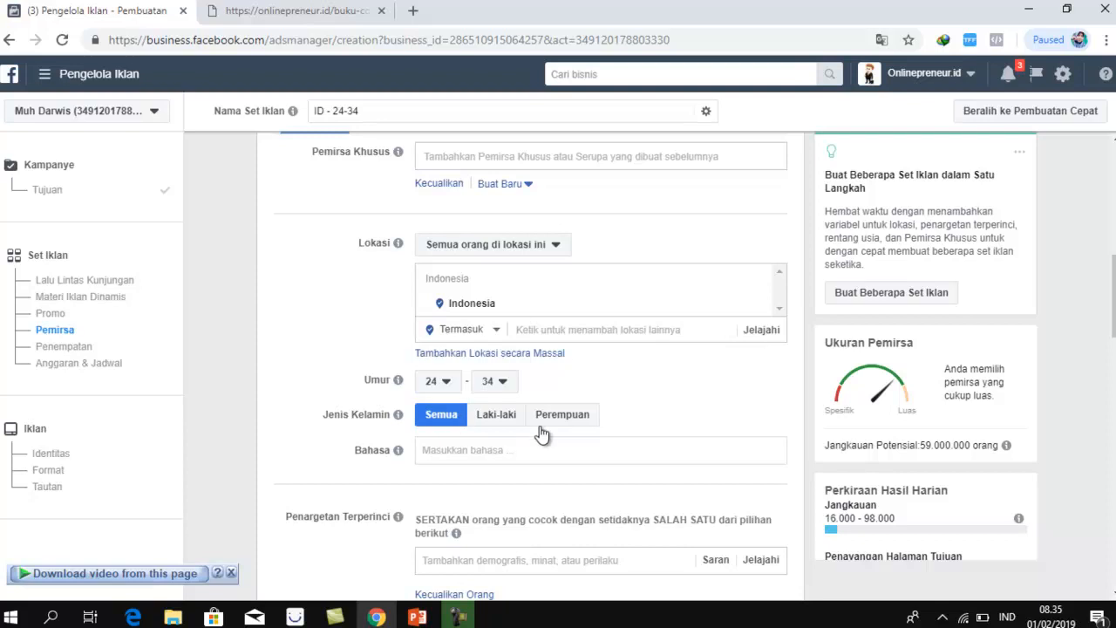
# - Search the detailed targeting for "bisnis" and add the interest Bisnis to the audience
pyautogui.scroll(-3, 540, 433)
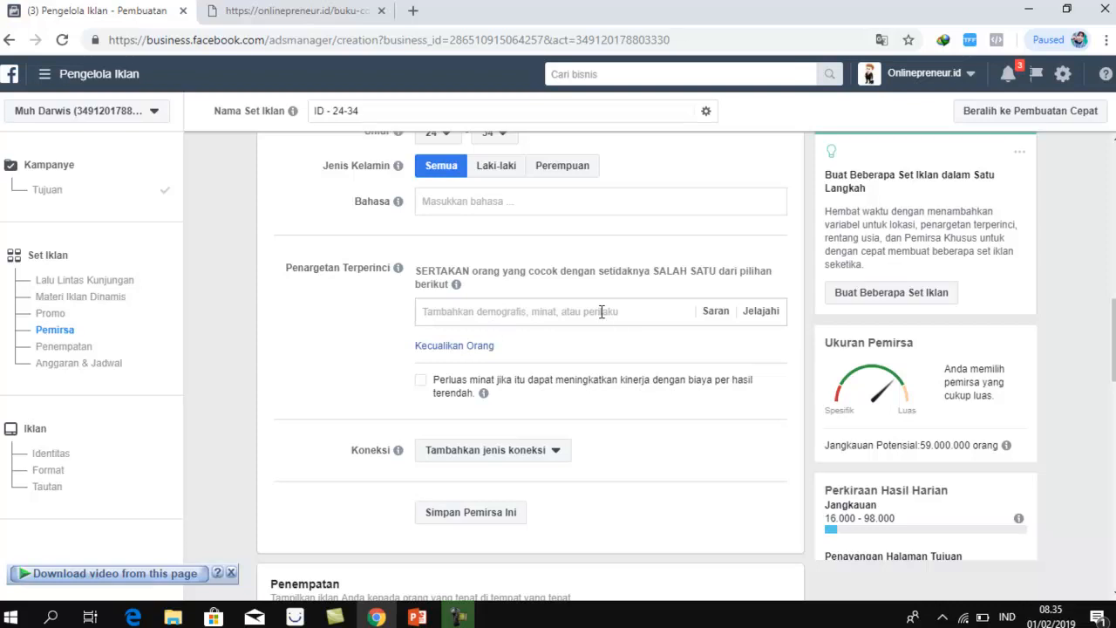
pyautogui.click(565, 314)
pyautogui.write('bs')
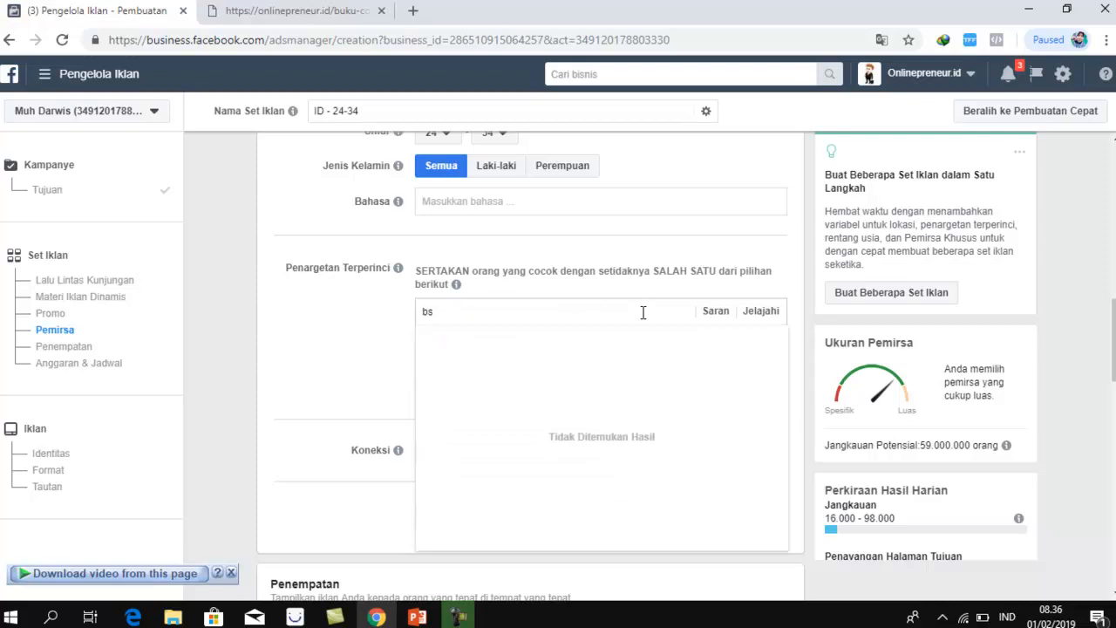
pyautogui.press('BackSpace')
pyautogui.write('isnis')
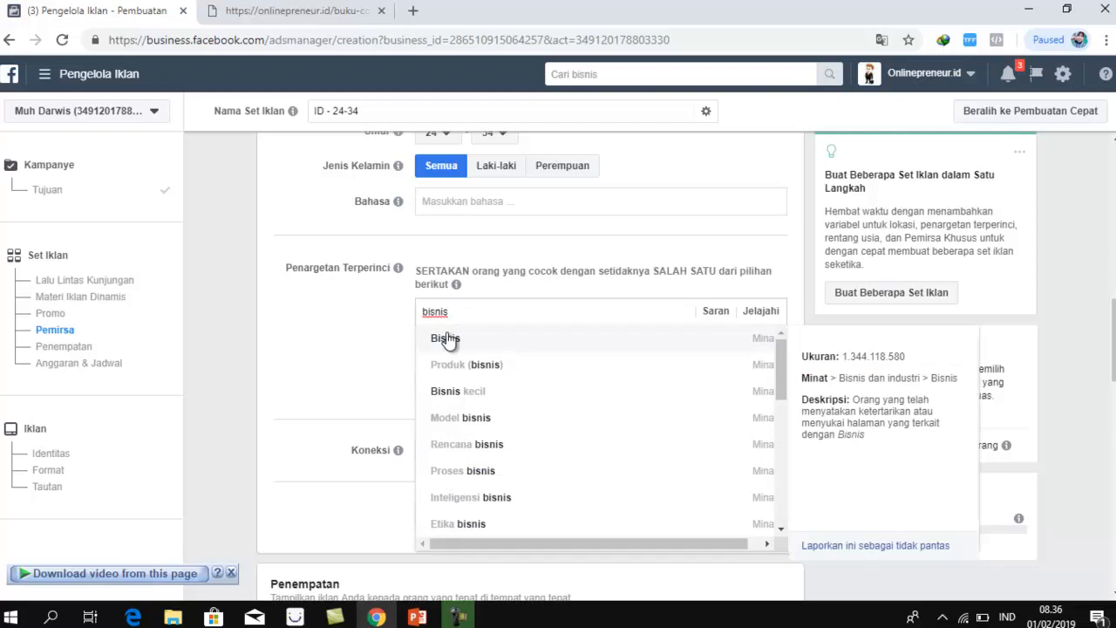
pyautogui.click(446, 338)
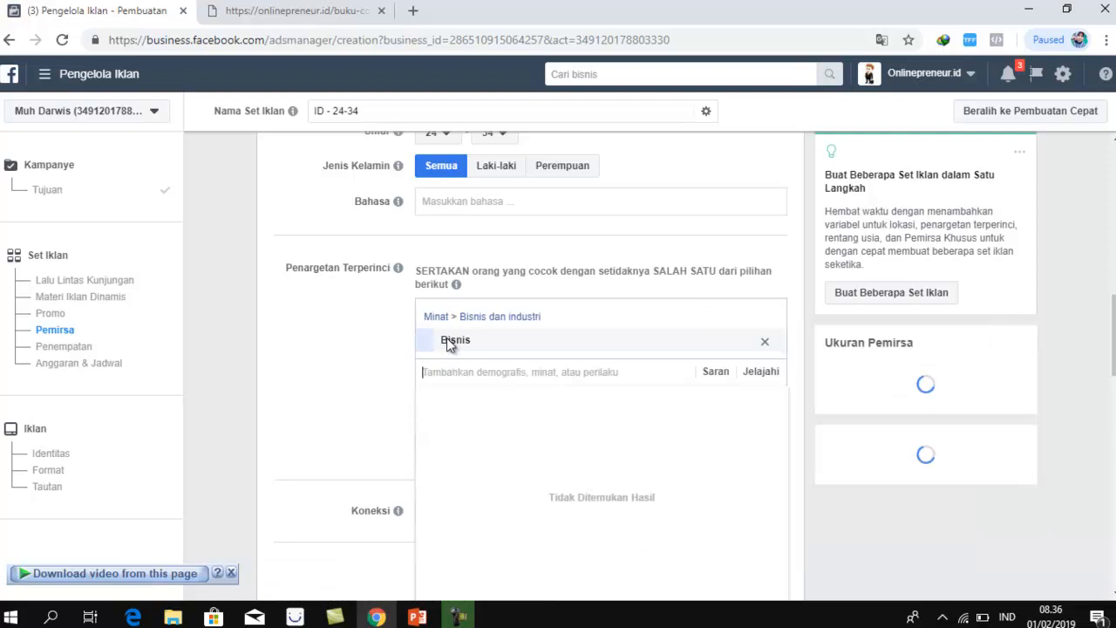
pyautogui.click(362, 342)
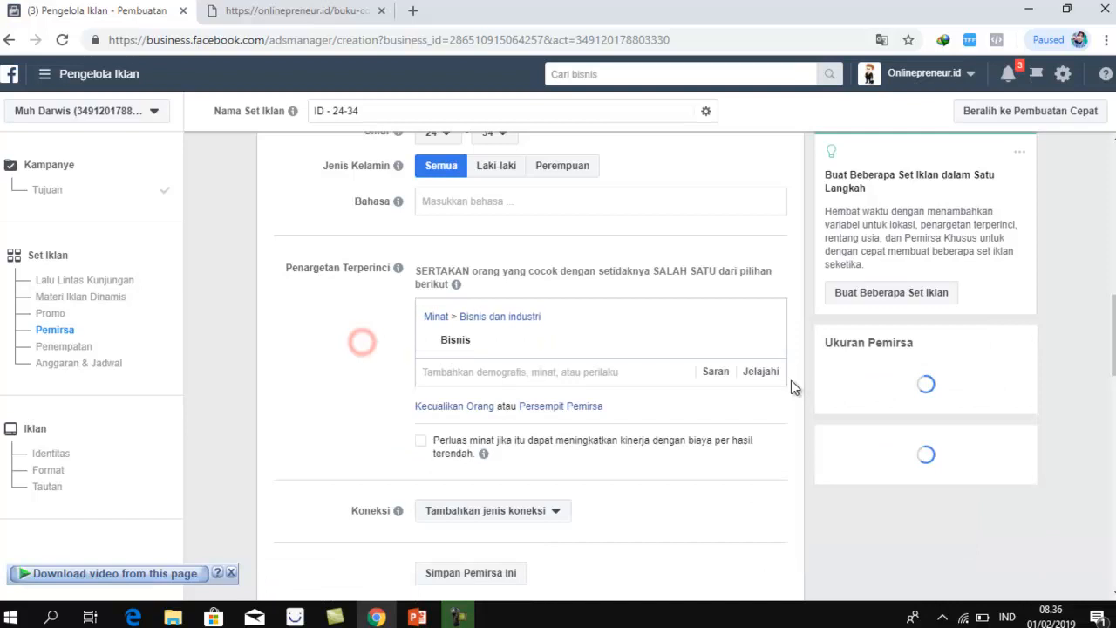
# - Browse the suggested detailed targeting options related to the Bisnis interest, adding none of them
pyautogui.click(715, 370)
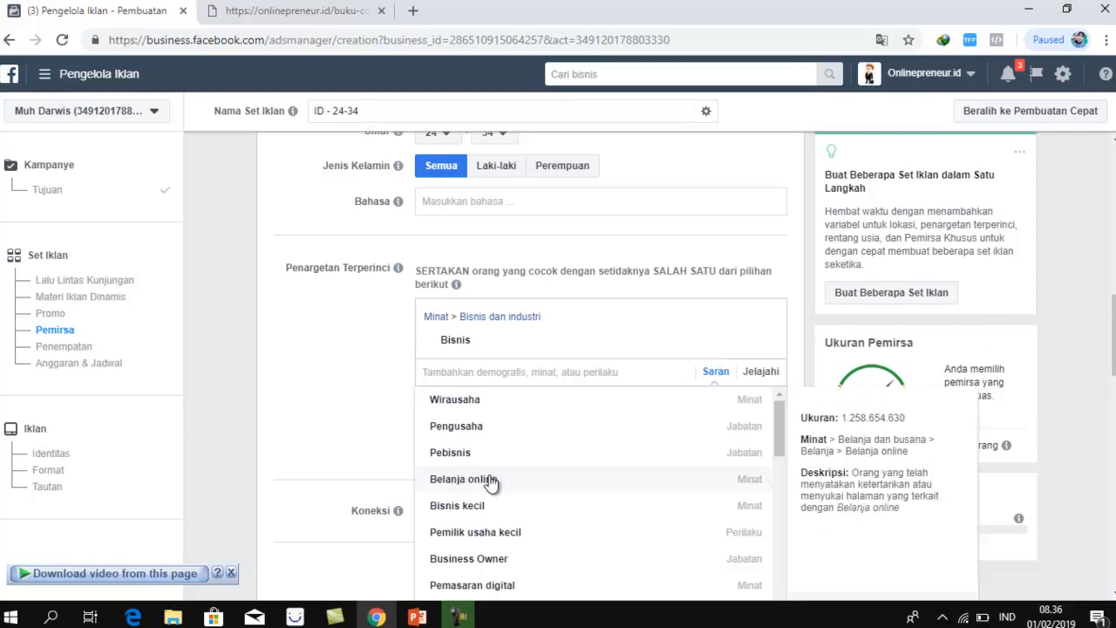
pyautogui.scroll(-5, 497, 488)
pyautogui.scroll(-1, 471, 473)
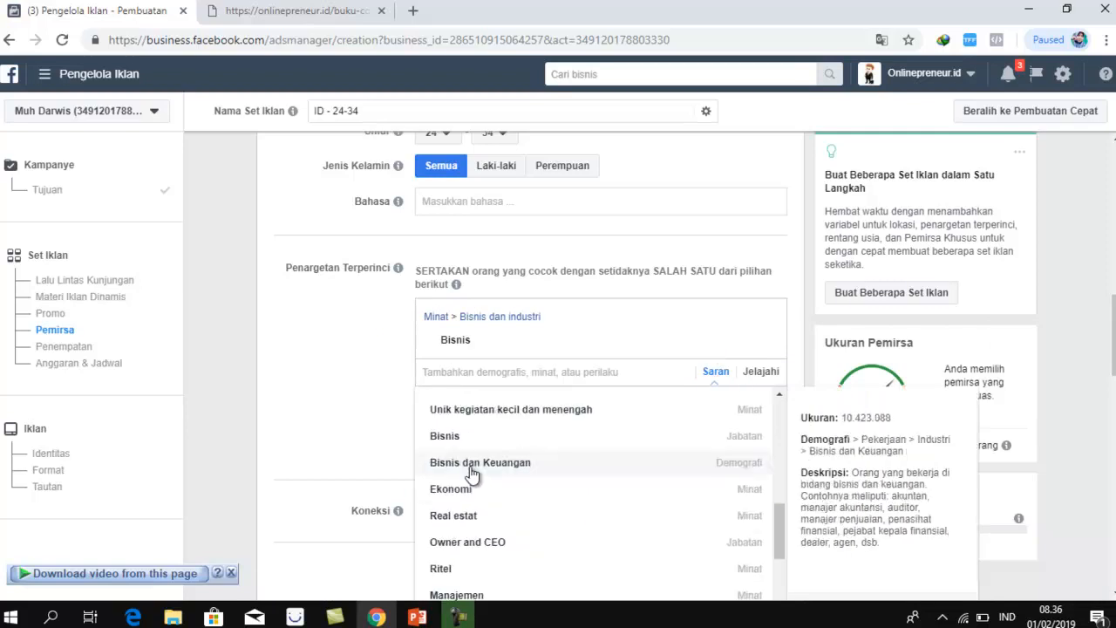
pyautogui.scroll(-2, 462, 476)
pyautogui.scroll(-1, 453, 478)
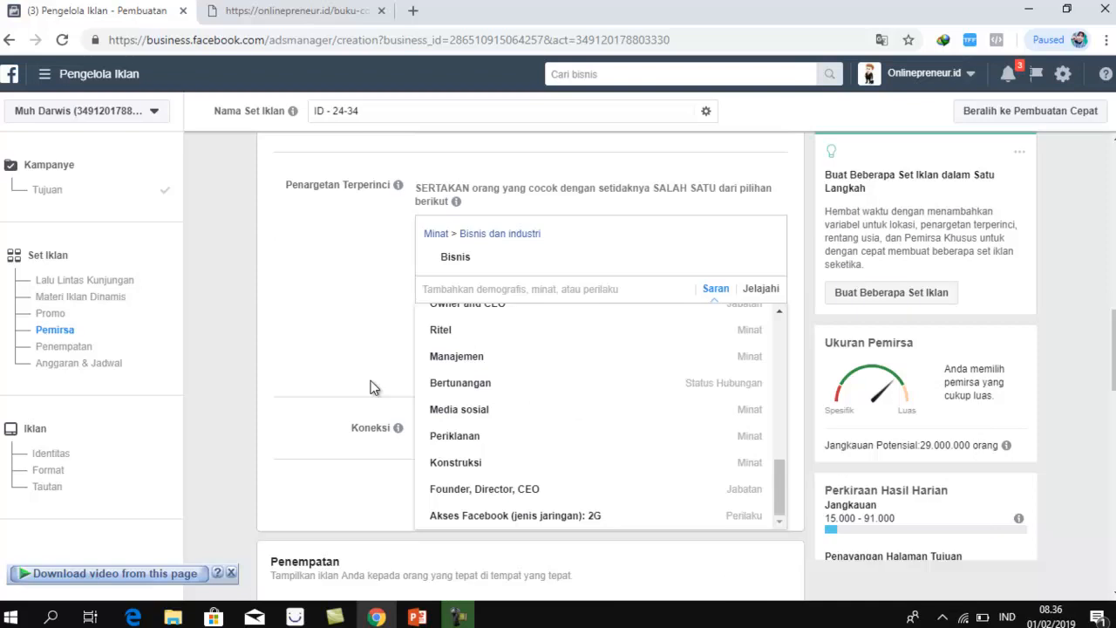
pyautogui.scroll(3, 442, 391)
pyautogui.click(318, 322)
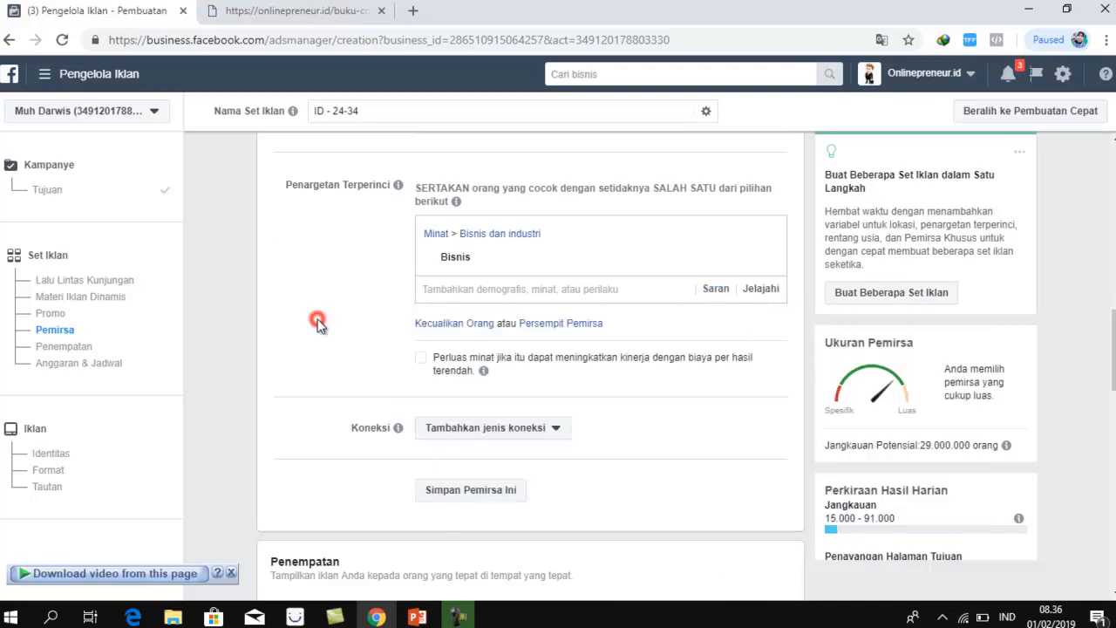
# - Restrict the audience's gender to Perempuan
pyautogui.scroll(1, 519, 391)
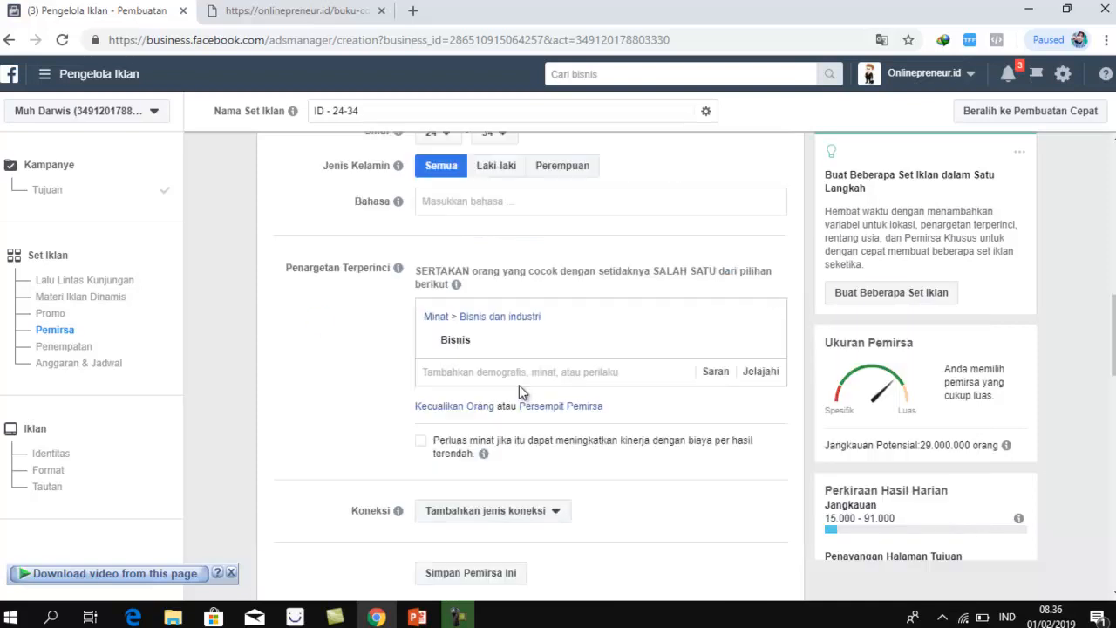
pyautogui.scroll(1, 519, 391)
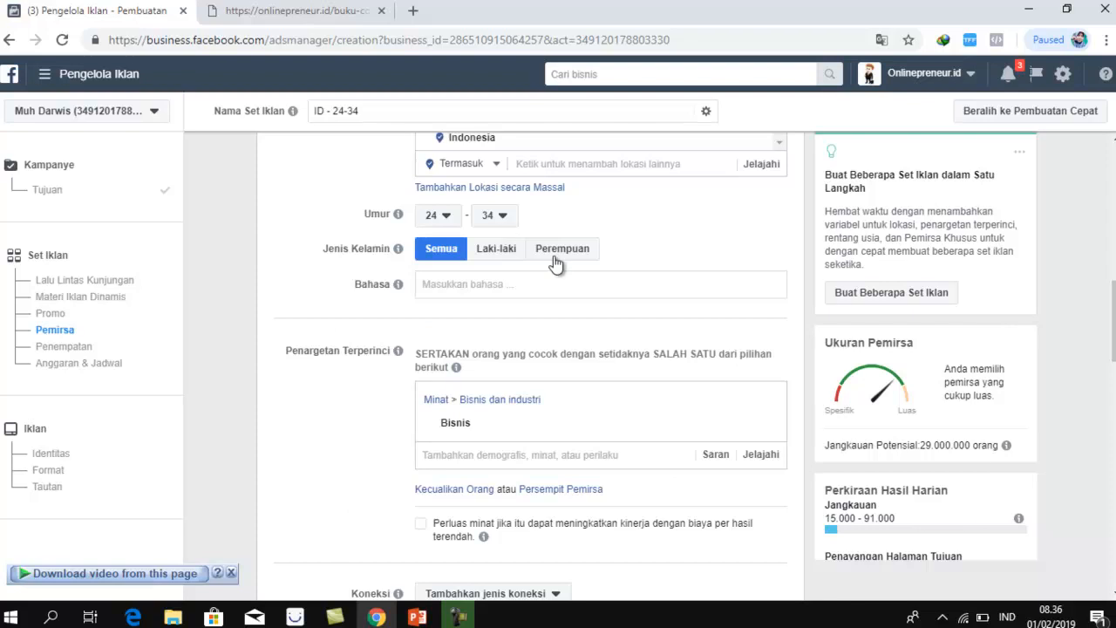
pyautogui.click(547, 246)
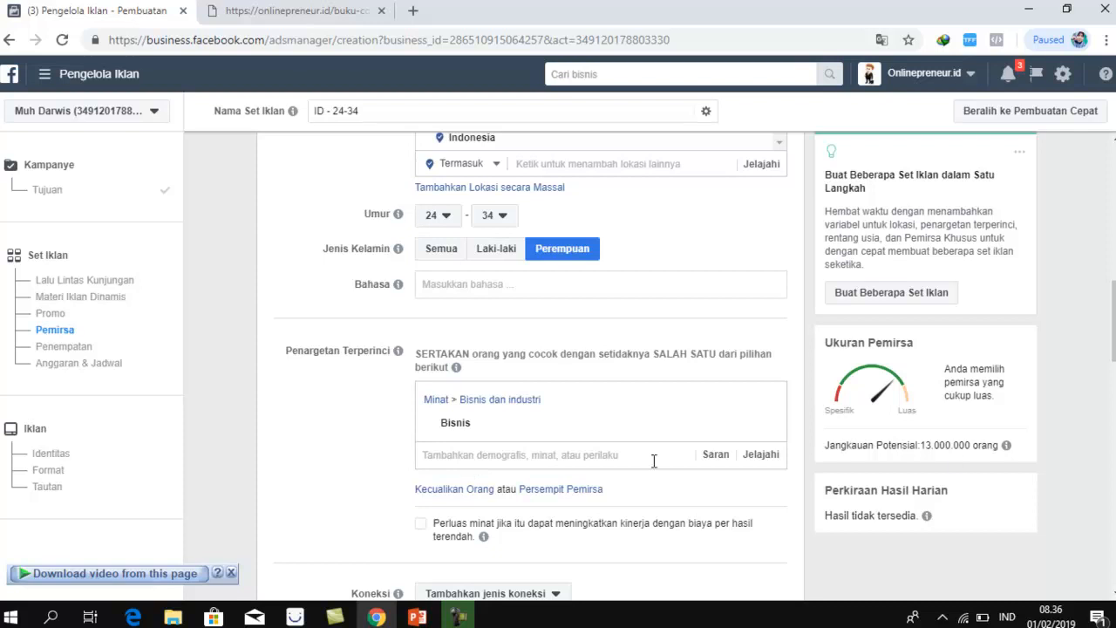
# - Check the detailed targeting suggestions again for the women-only audience, then close them
pyautogui.scroll(-1, 747, 363)
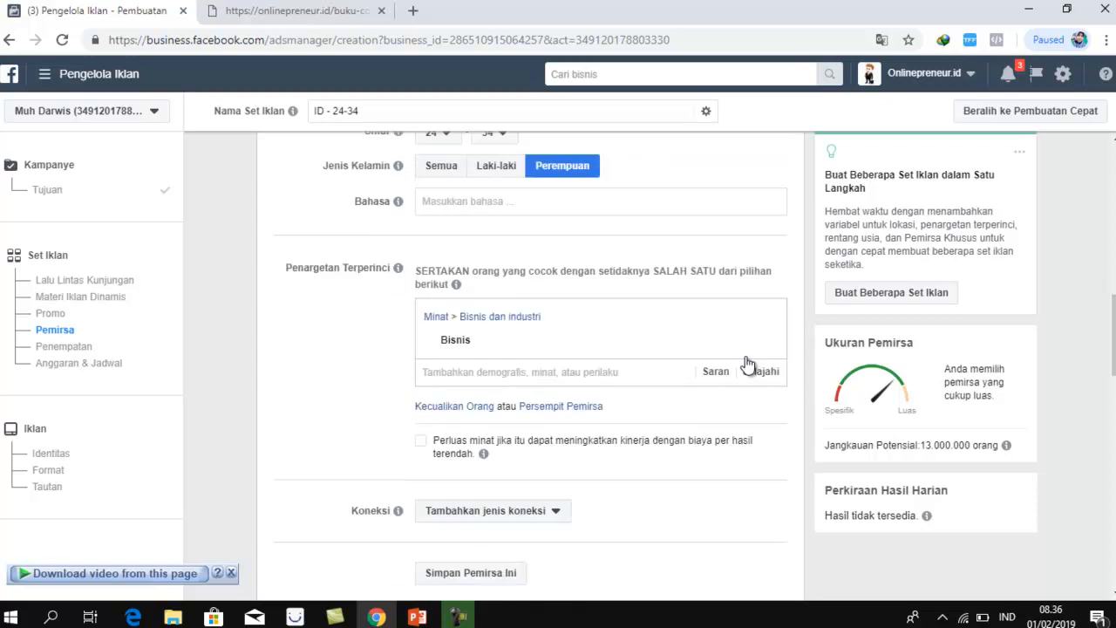
pyautogui.click(714, 372)
pyautogui.click(328, 448)
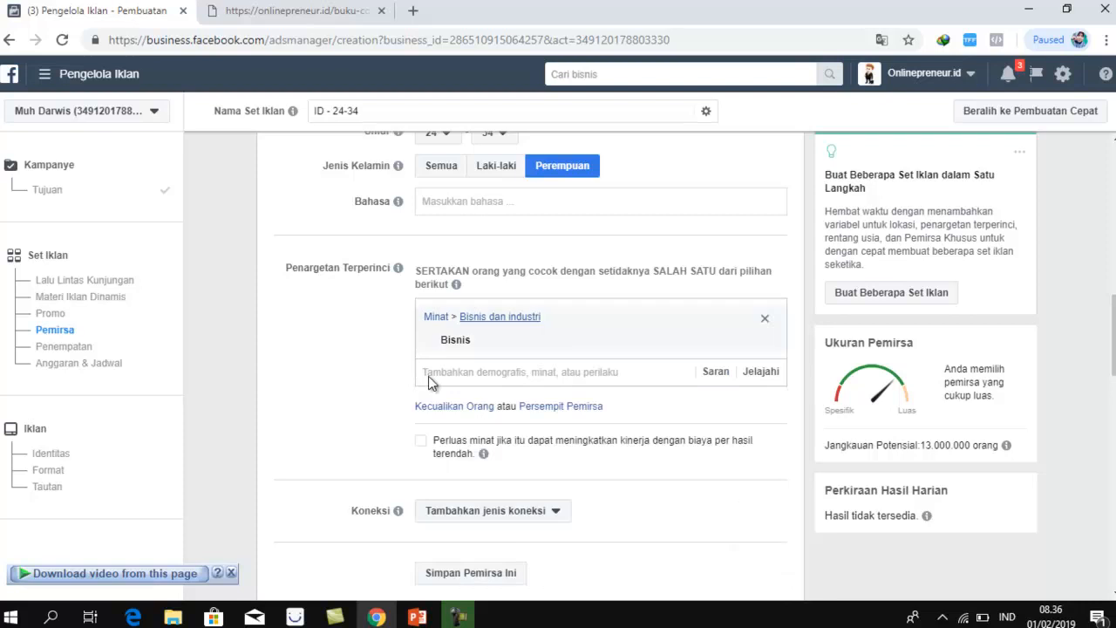
# - Narrow the detailed targeting so people must also match the interest Tokopedia, found by searching for "tokopedia"
pyautogui.click(544, 407)
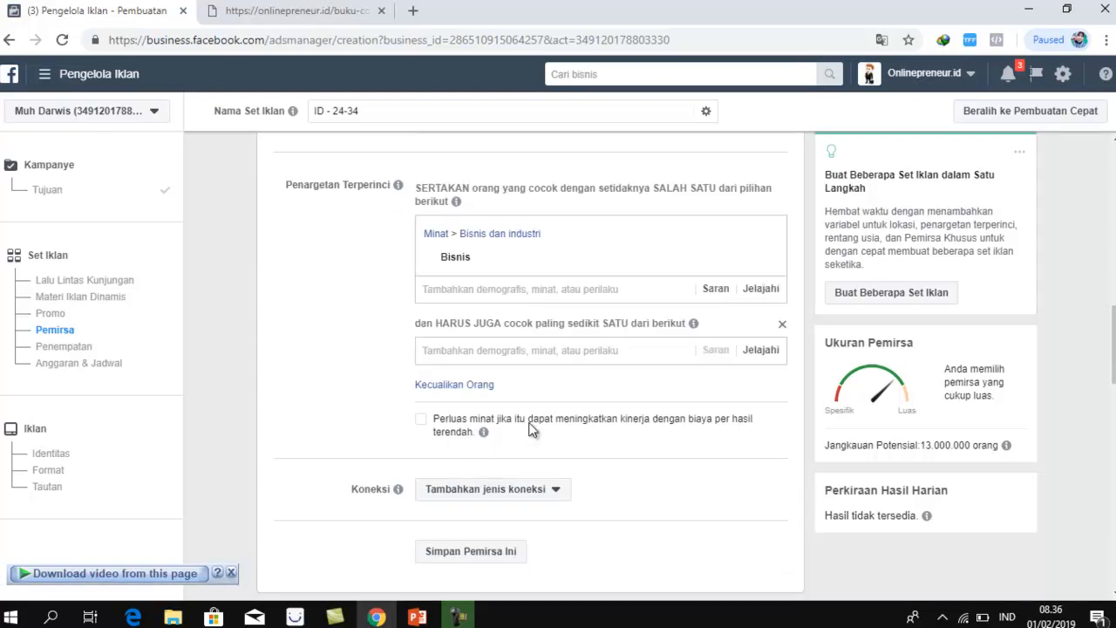
pyautogui.click(503, 352)
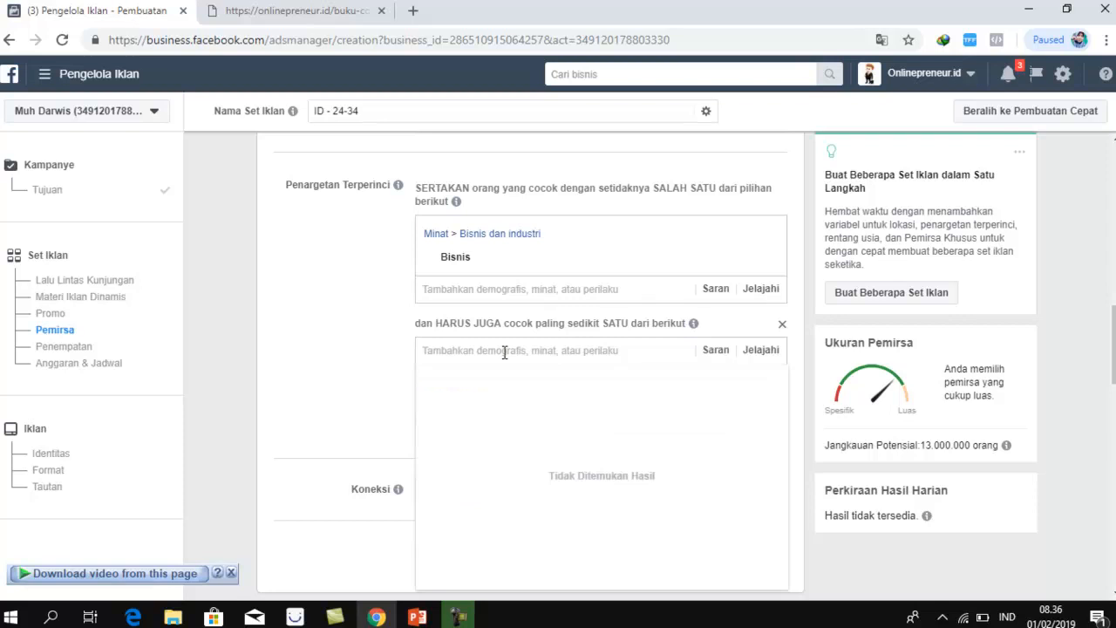
pyautogui.write('tokp')
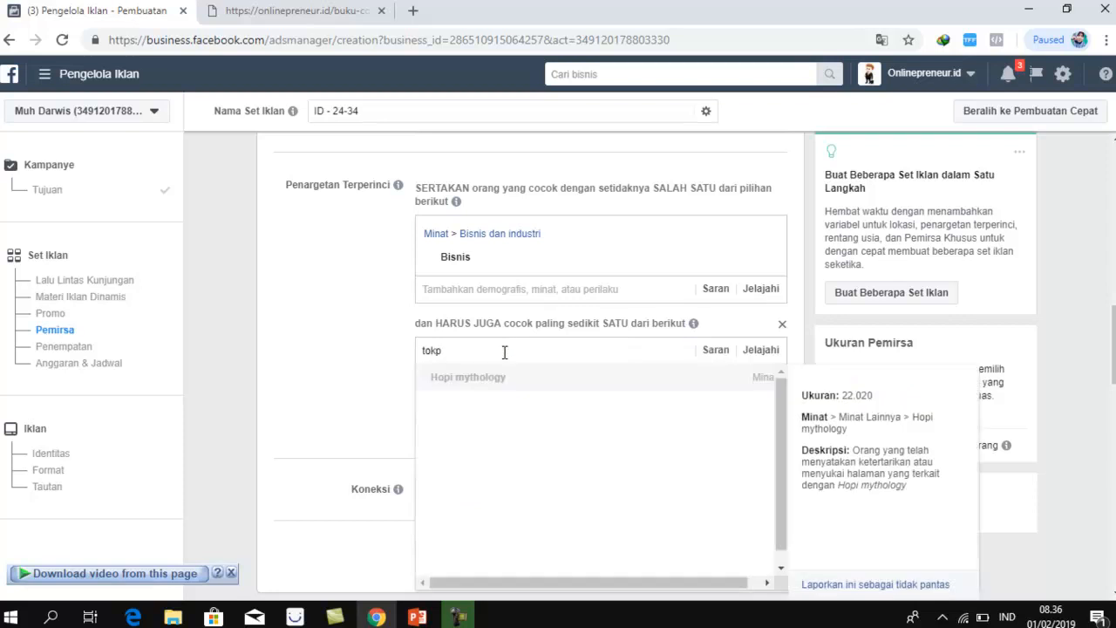
pyautogui.write('edia')
pyautogui.press('BackSpace')
pyautogui.press('BackSpace')
pyautogui.press('BackSpace')
pyautogui.press('BackSpace')
pyautogui.press('BackSpace')
pyautogui.write('o')
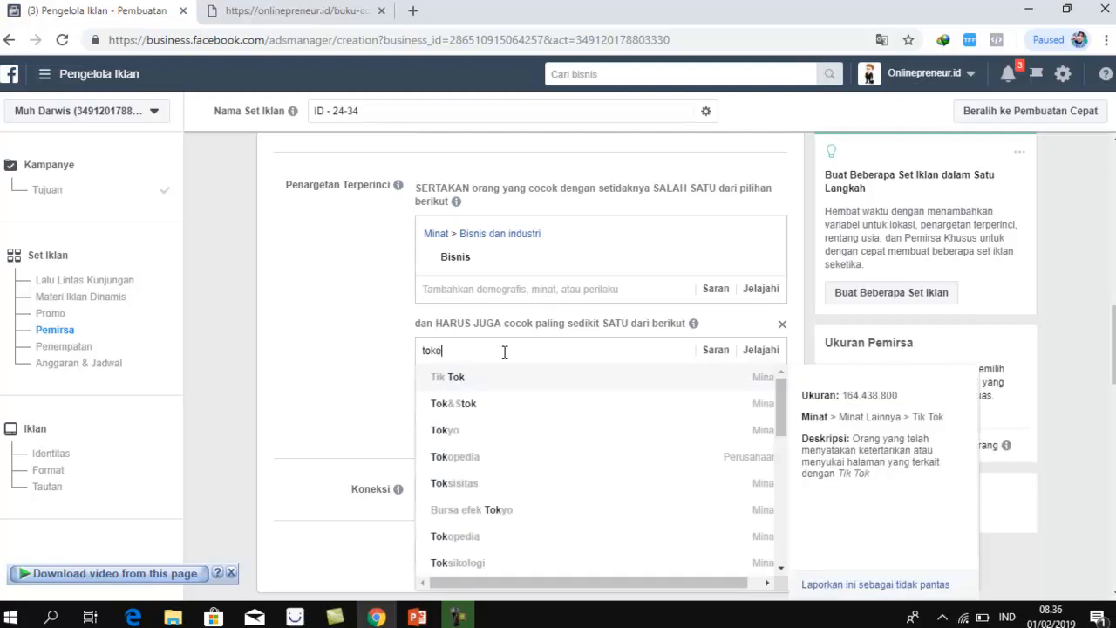
pyautogui.write('pedia')
pyautogui.click(477, 377)
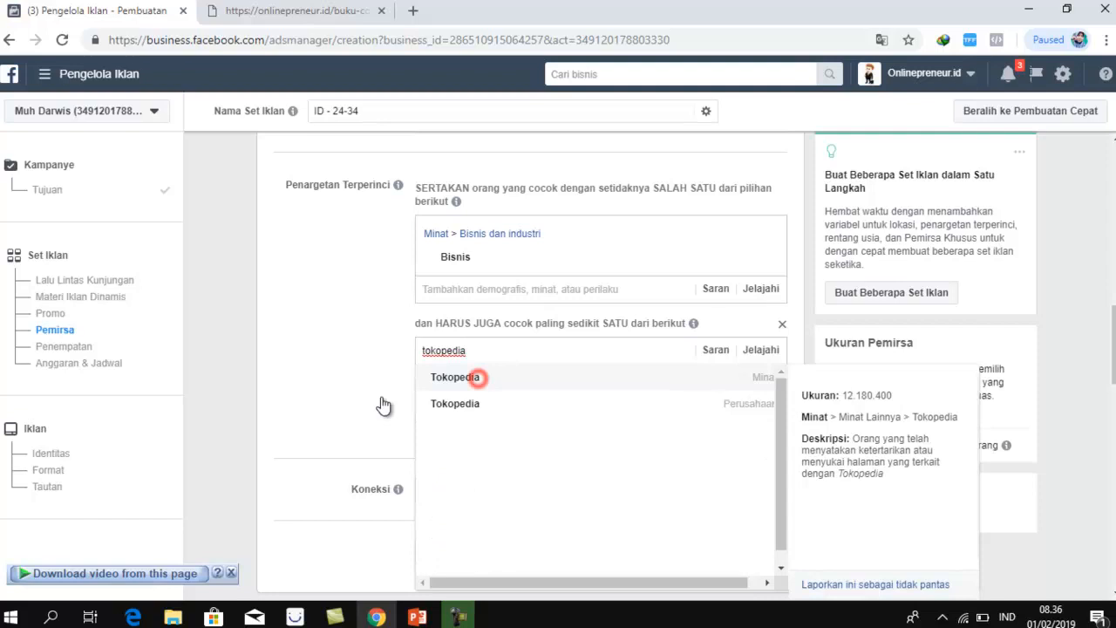
pyautogui.click(358, 389)
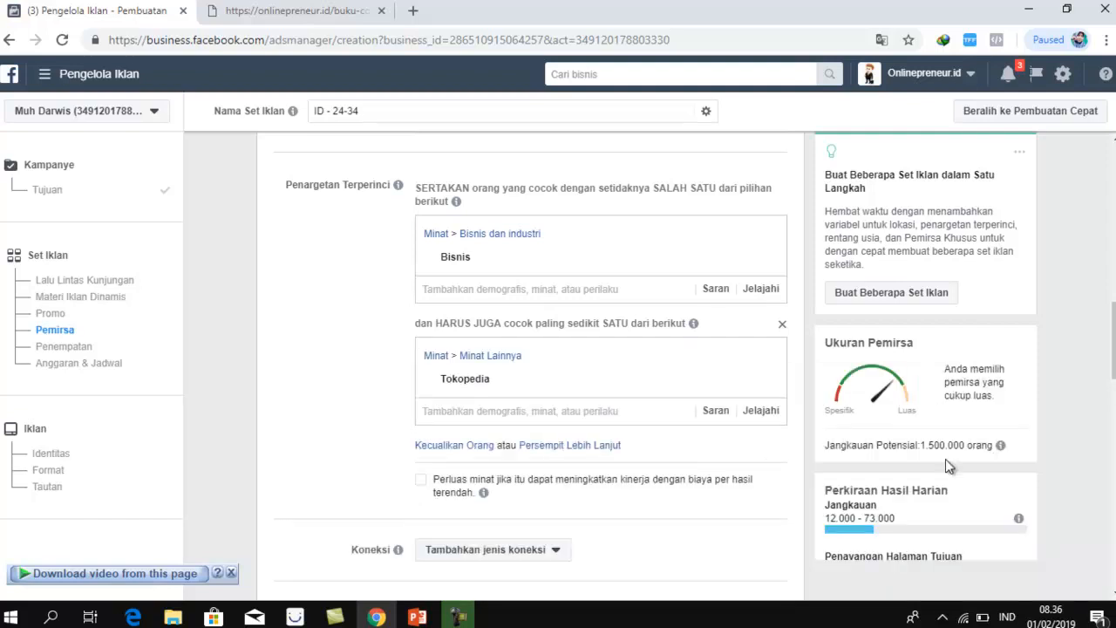
pyautogui.click(348, 398)
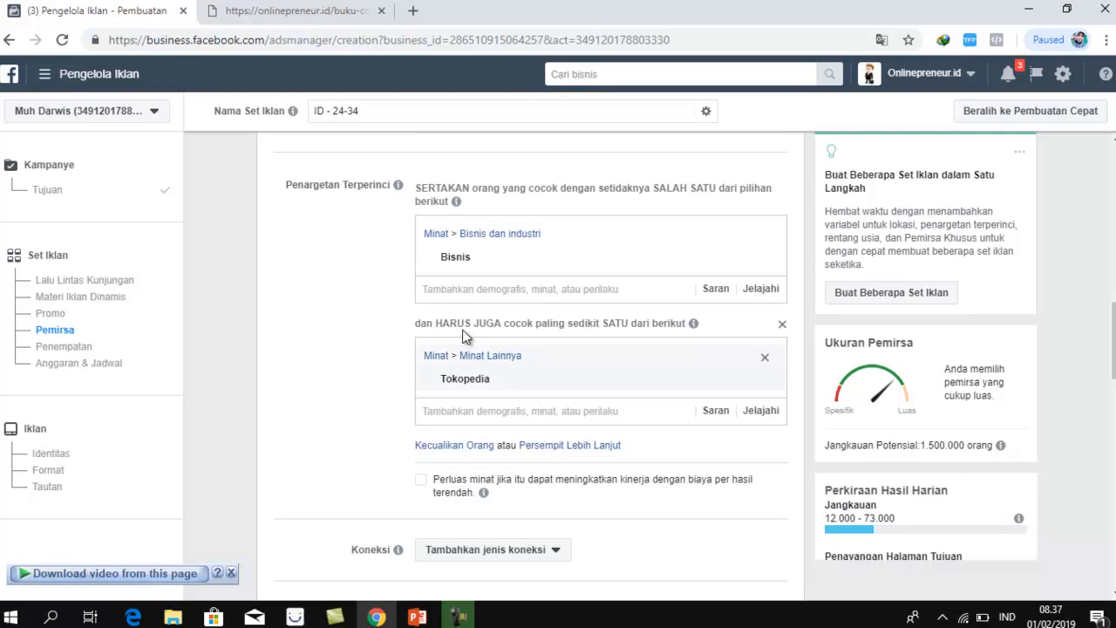
# - Review the combined Bisnis and Tokopedia targeting conditions together with the audience's age and gender settings and the option to narrow further
pyautogui.scroll(1, 485, 340)
pyautogui.scroll(1, 503, 338)
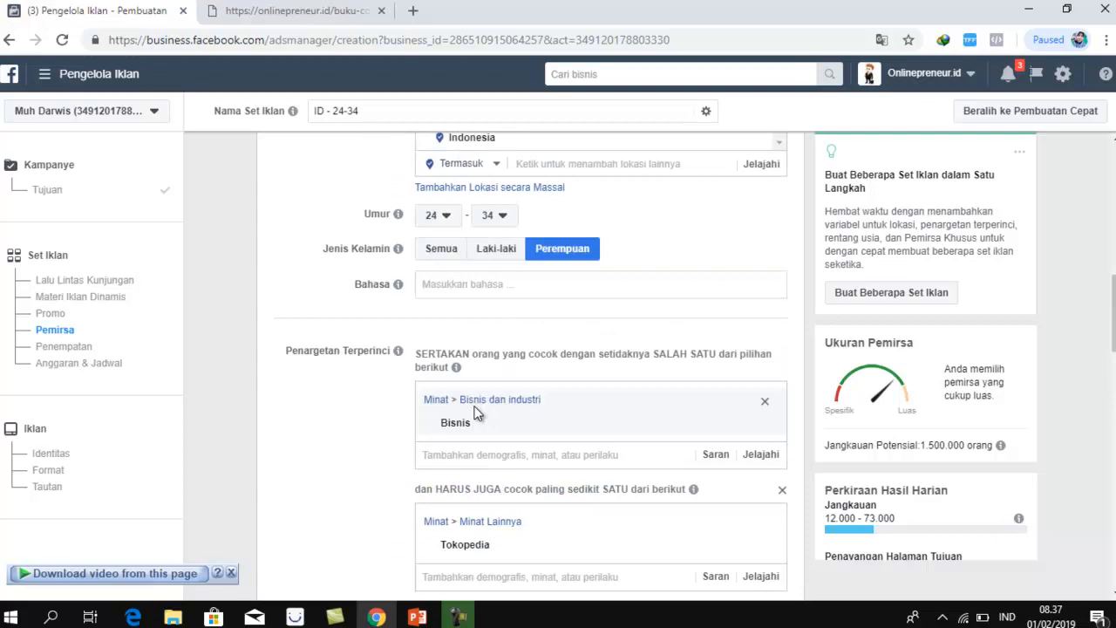
pyautogui.scroll(-1, 476, 406)
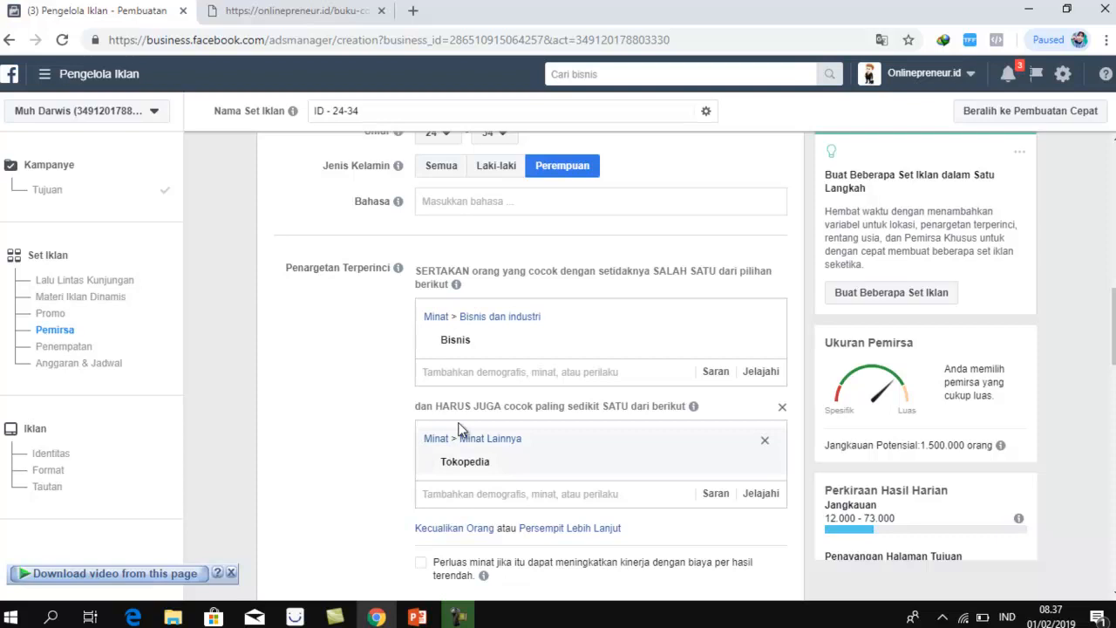
pyautogui.moveTo(482, 462)
pyautogui.scroll(-2, 519, 526)
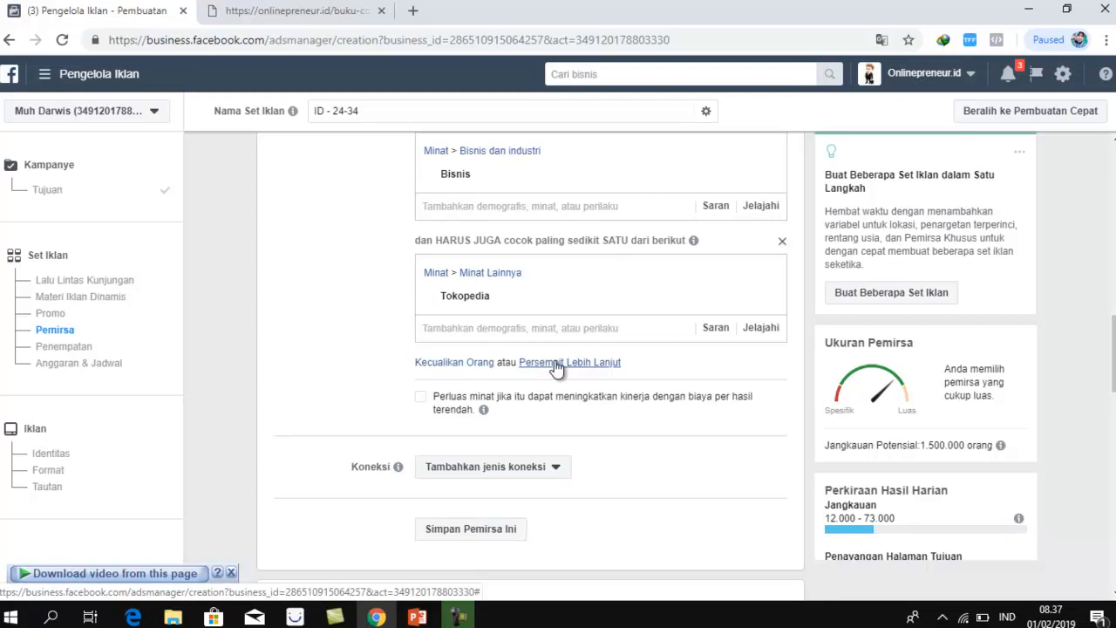
pyautogui.scroll(2, 534, 366)
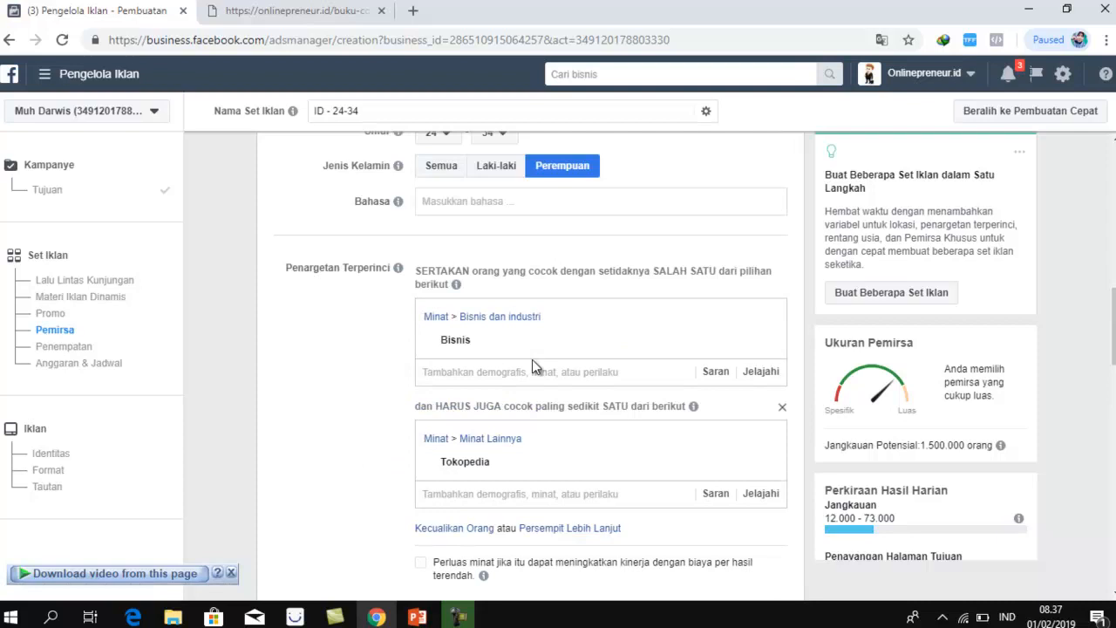
pyautogui.scroll(-1, 532, 359)
pyautogui.scroll(-1, 523, 419)
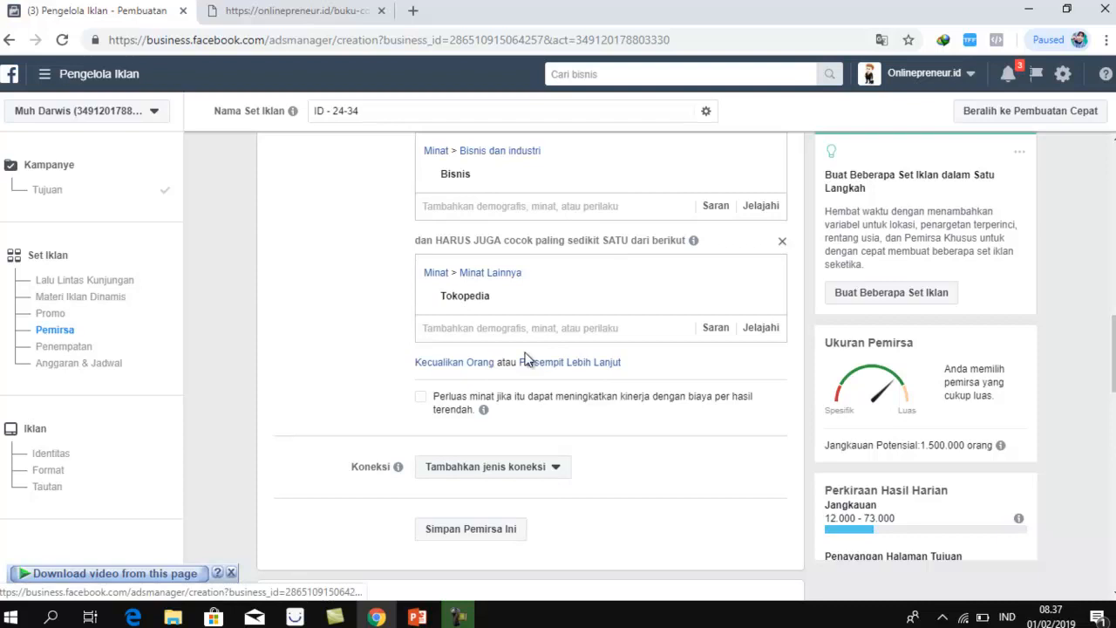
pyautogui.scroll(1, 540, 362)
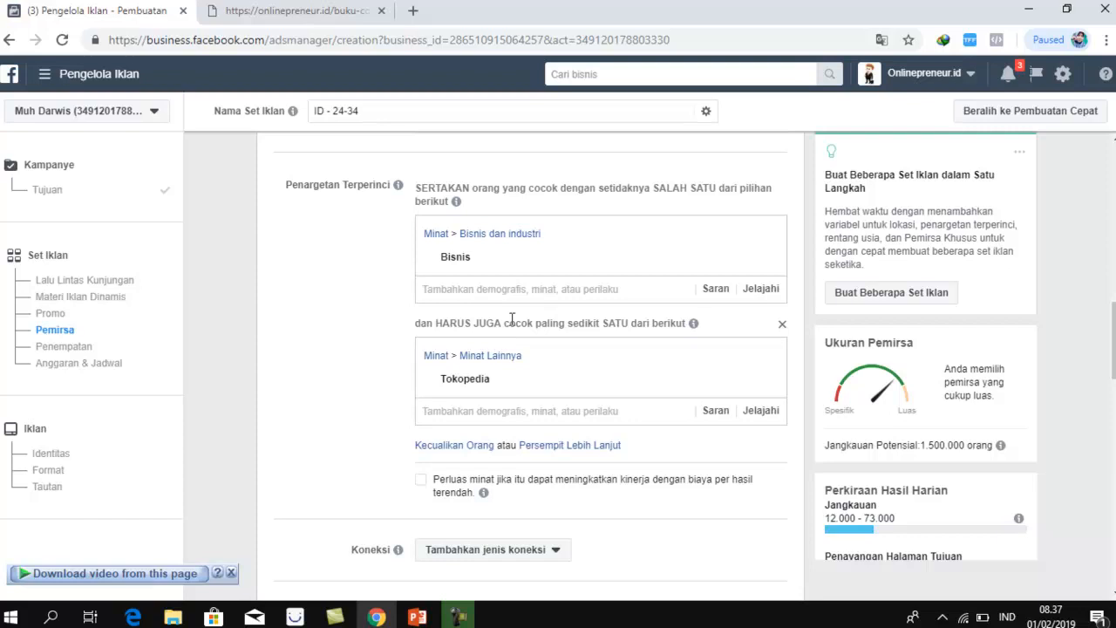
# - Try the connection type "Orang yang menyukai Halaman Anda" for the audience and remove it without adding a page
pyautogui.scroll(-3, 515, 410)
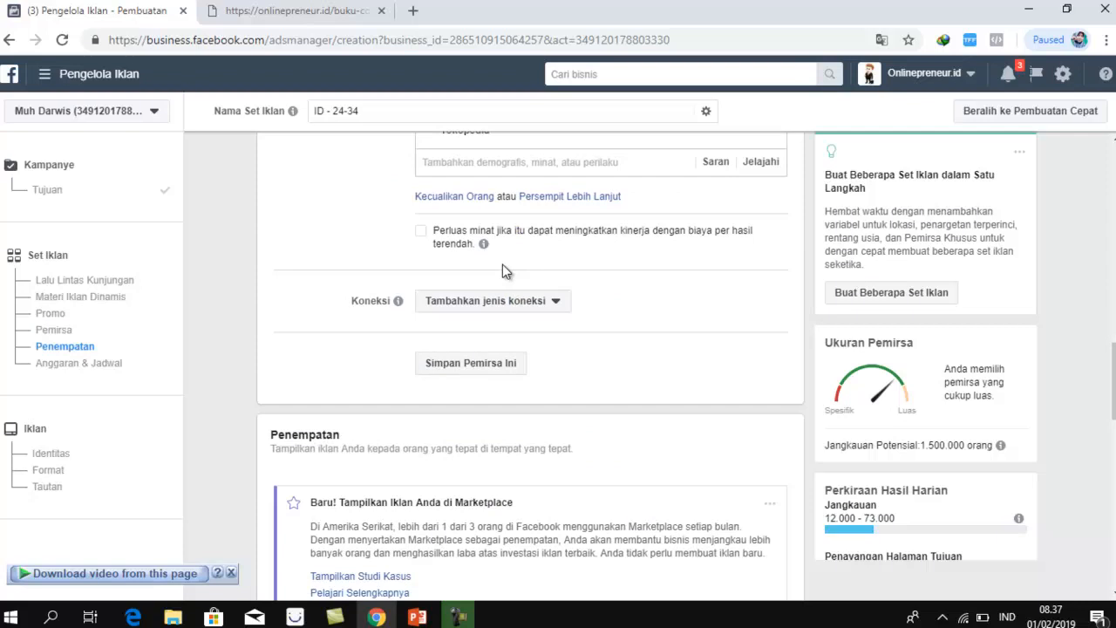
pyautogui.click(514, 302)
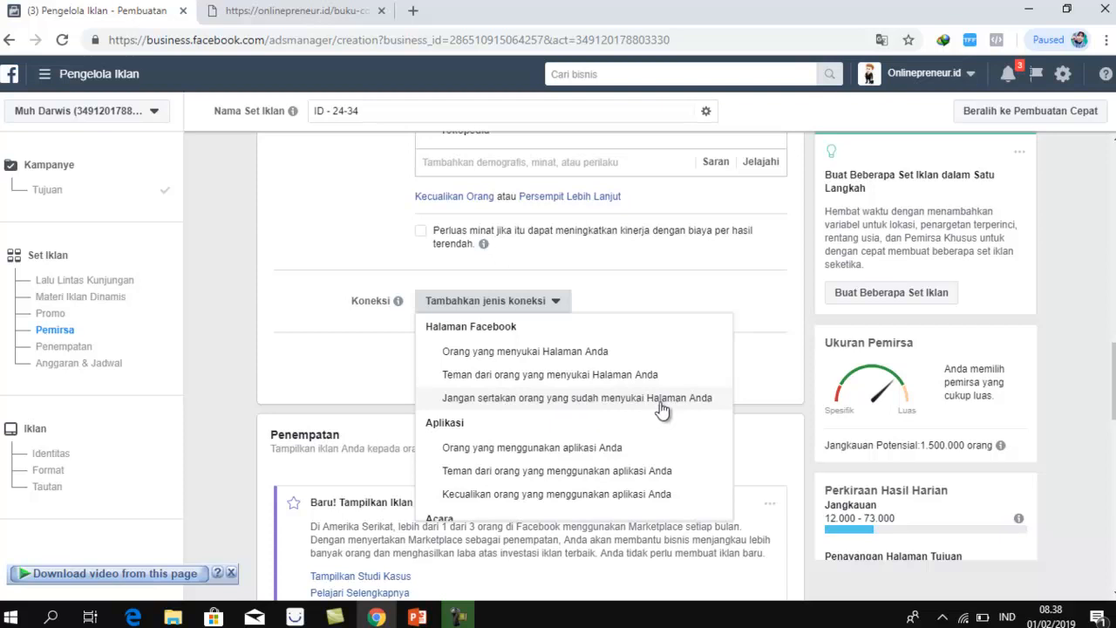
pyautogui.click(482, 358)
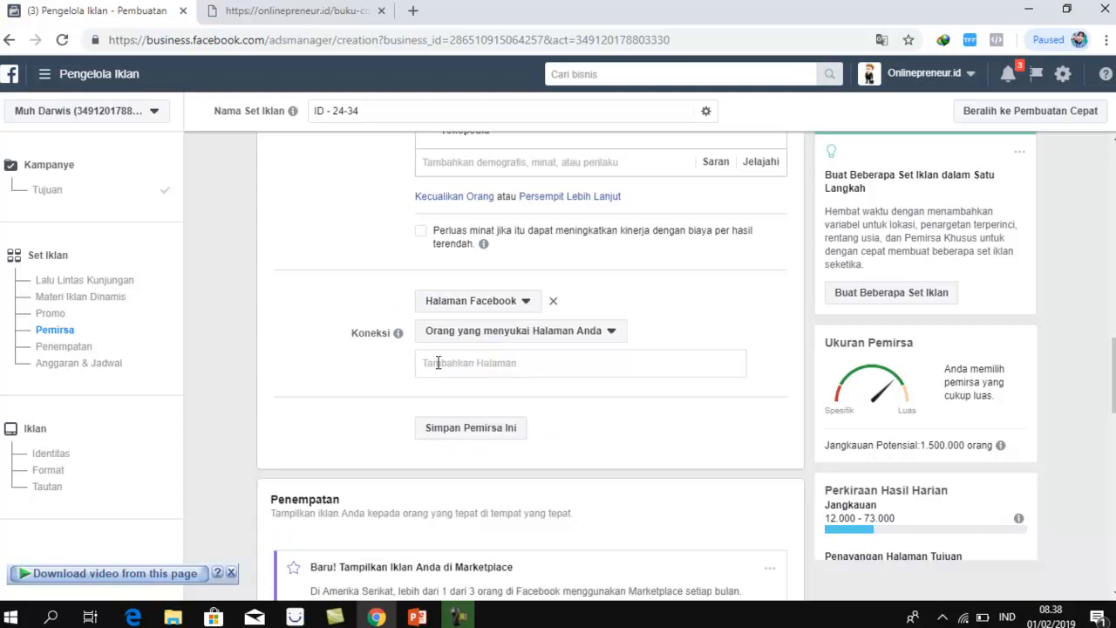
pyautogui.click(453, 364)
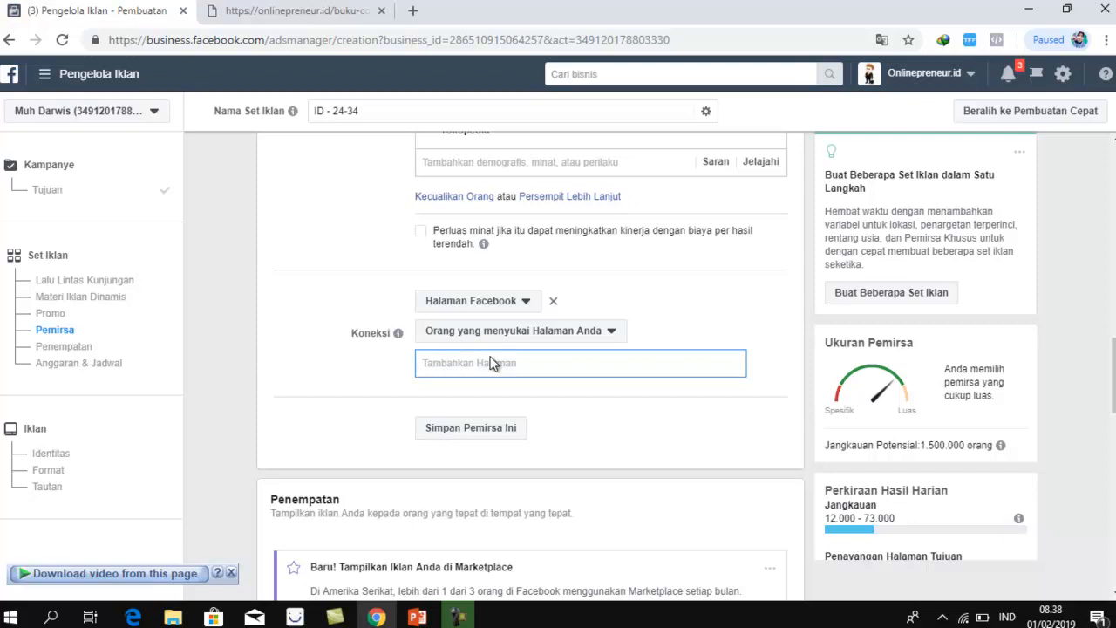
pyautogui.click(553, 301)
# - Look through the placement settings and the ad delivery optimization choices, including those under Opsi Lainnya, without changing the selection
pyautogui.scroll(-3, 297, 390)
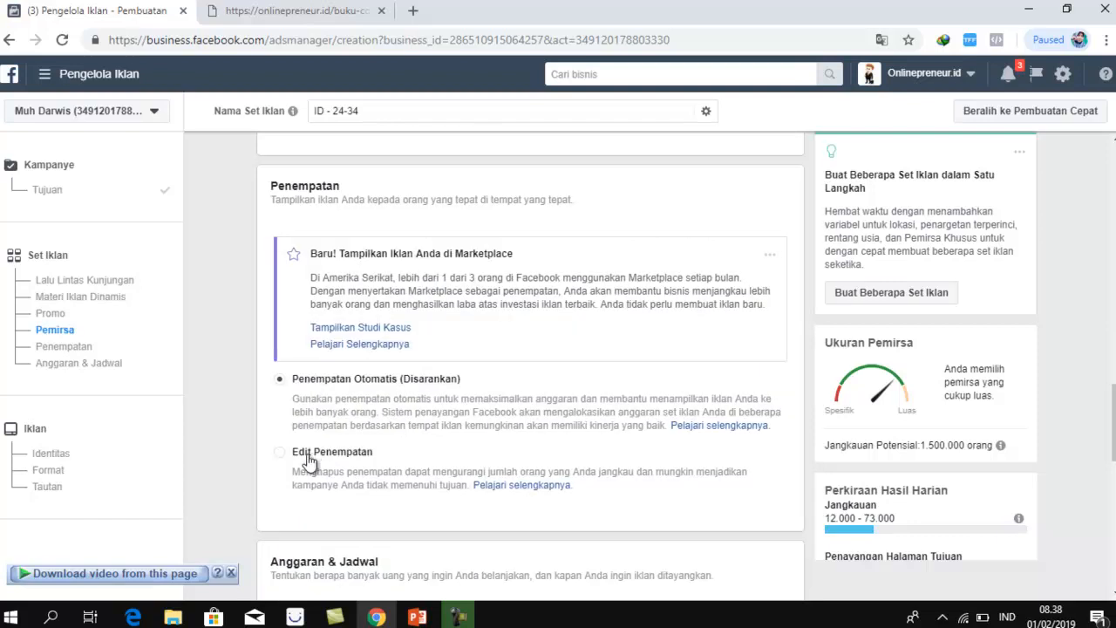
pyautogui.scroll(-5, 301, 436)
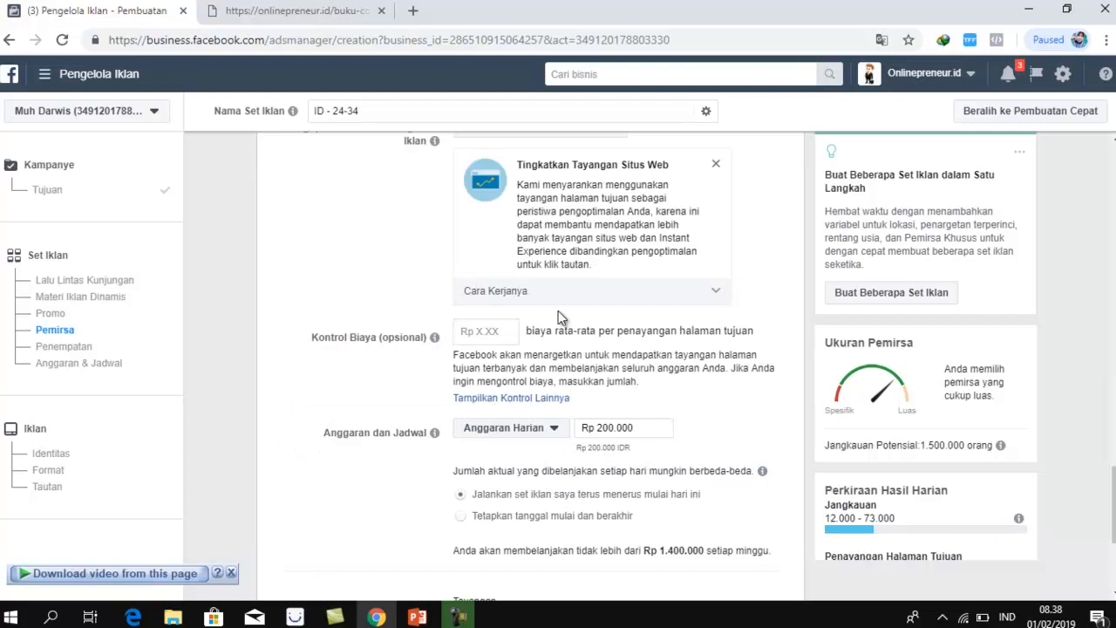
pyautogui.scroll(2, 558, 310)
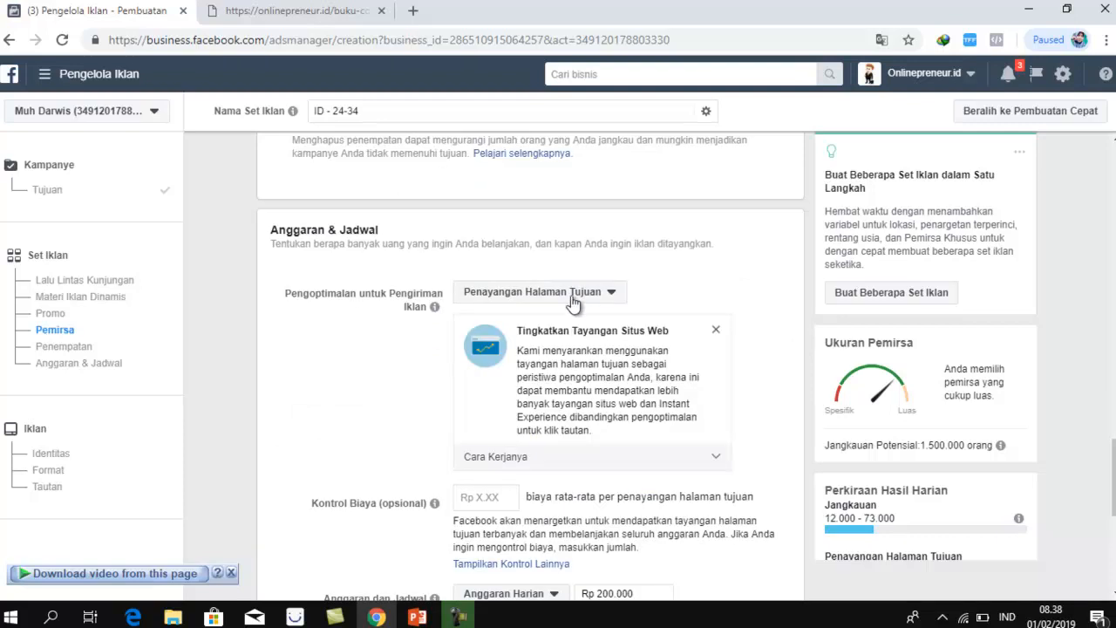
pyautogui.click(575, 294)
pyautogui.moveTo(550, 404)
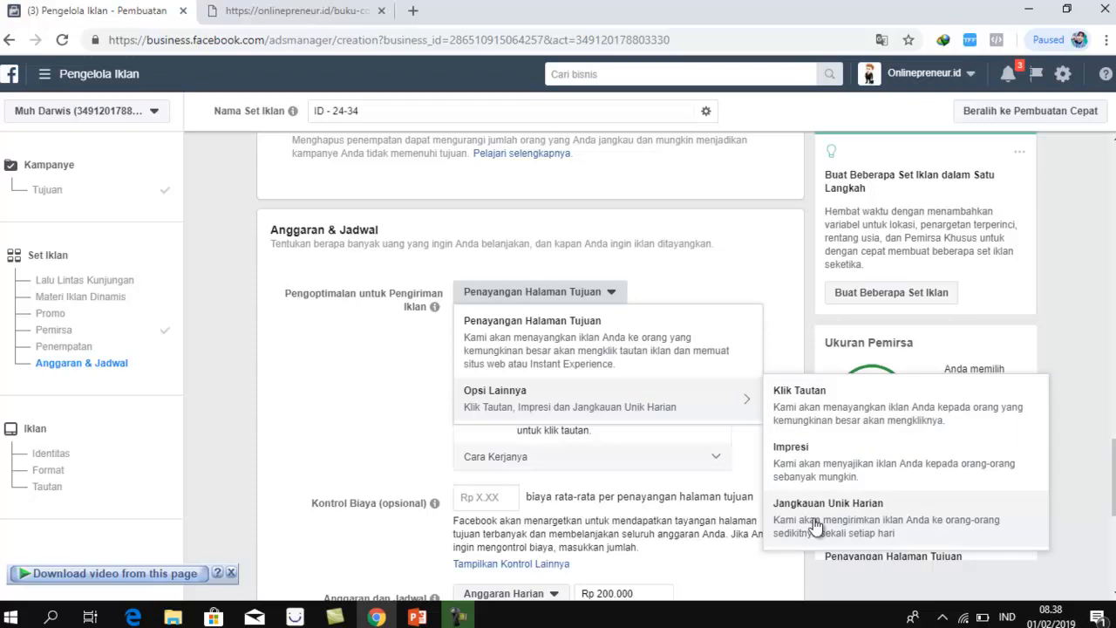
pyautogui.click(390, 411)
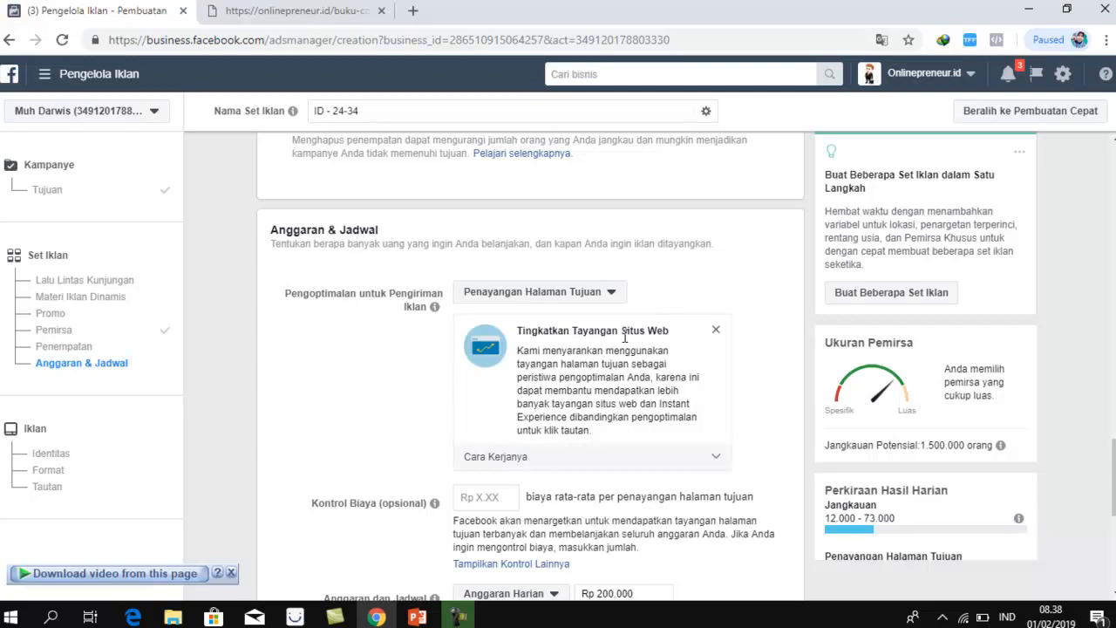
pyautogui.click(581, 298)
pyautogui.moveTo(596, 403)
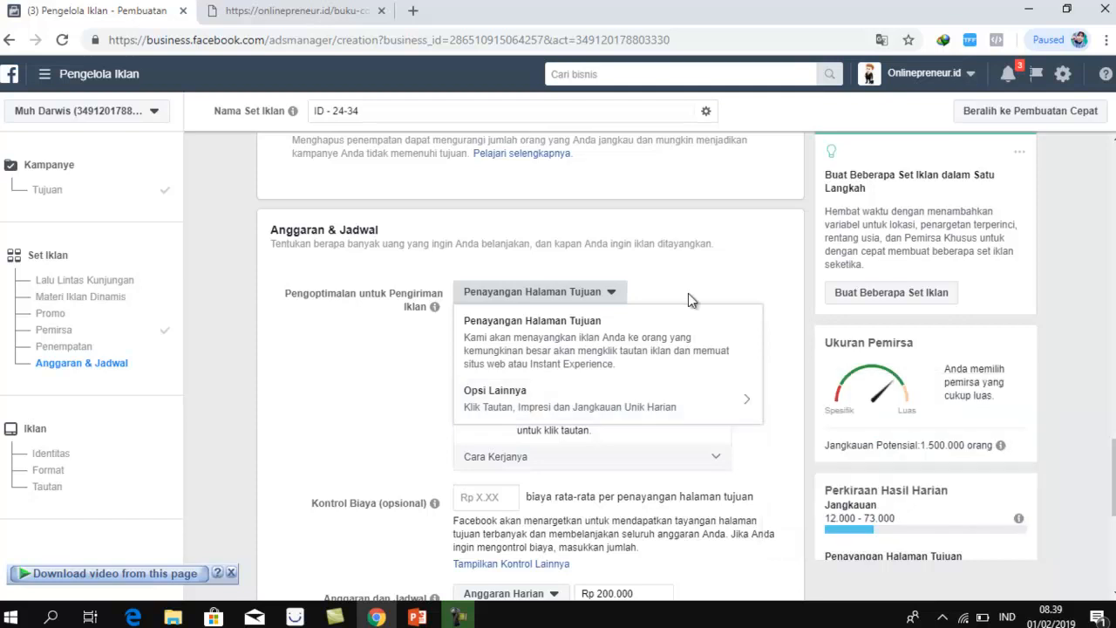
pyautogui.click(728, 273)
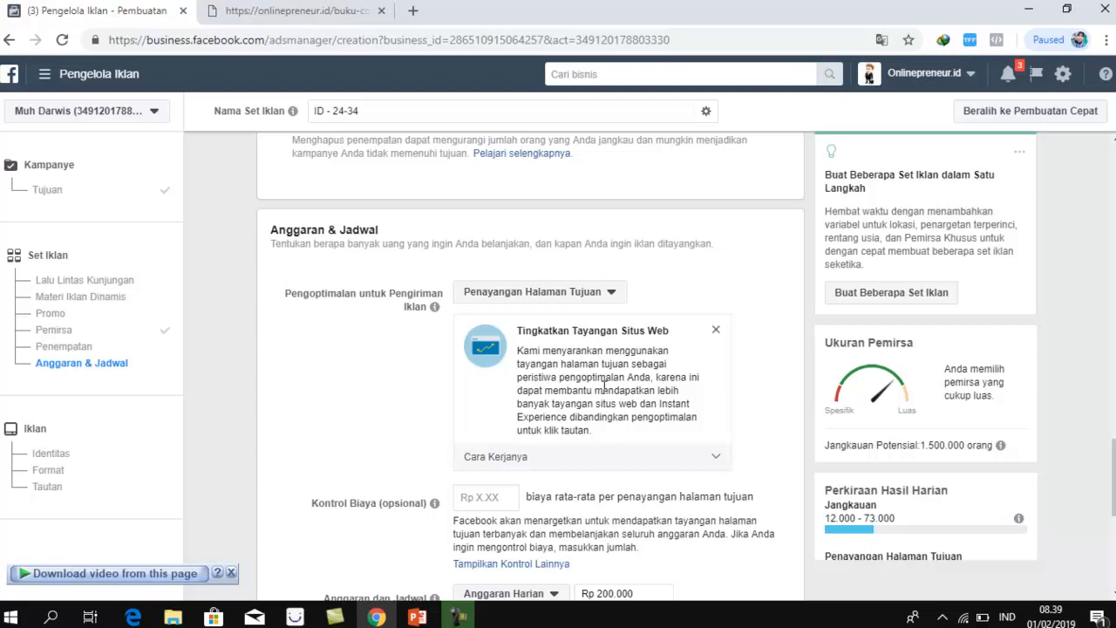
# - Keep the existing budget and schedule settings and continue from the ad set to the ad creation stage
pyautogui.scroll(-1, 605, 383)
pyautogui.scroll(-1, 483, 440)
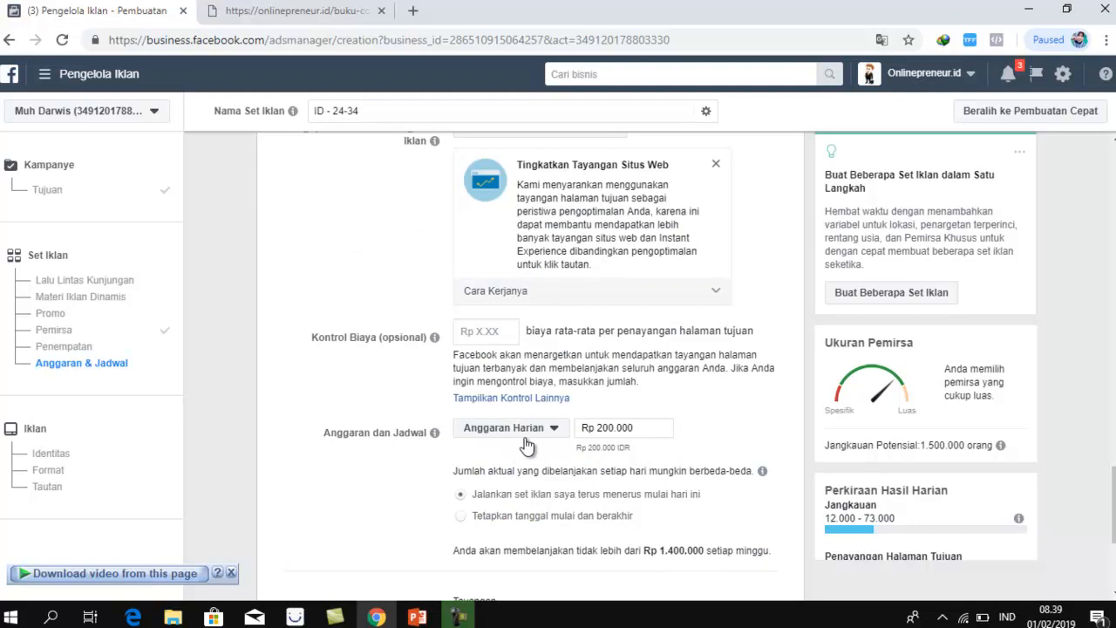
pyautogui.scroll(-3, 555, 444)
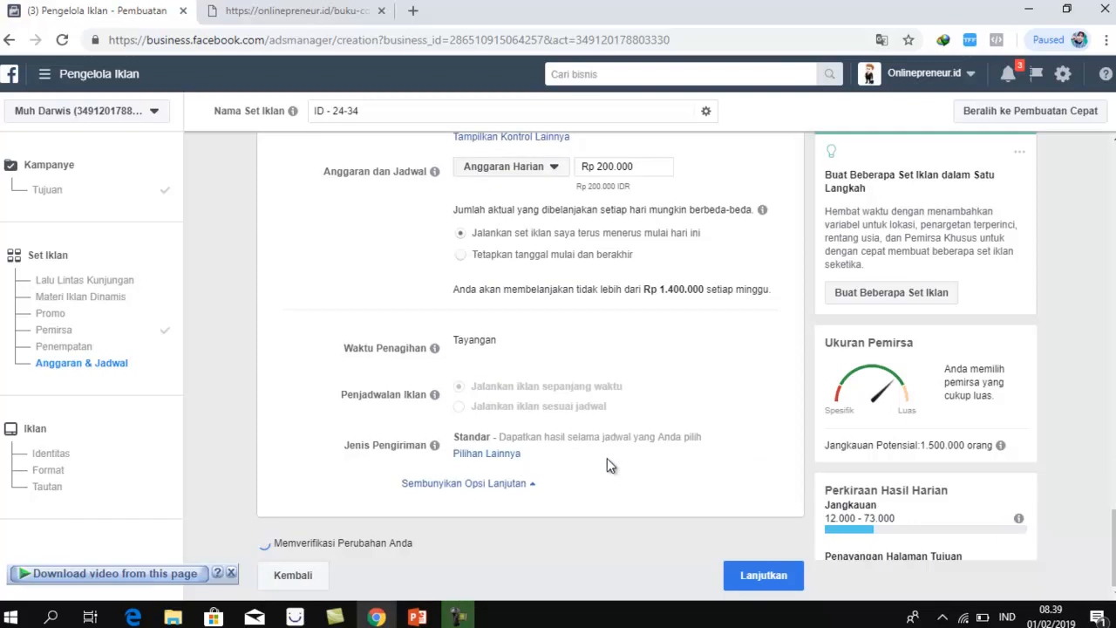
pyautogui.click(760, 577)
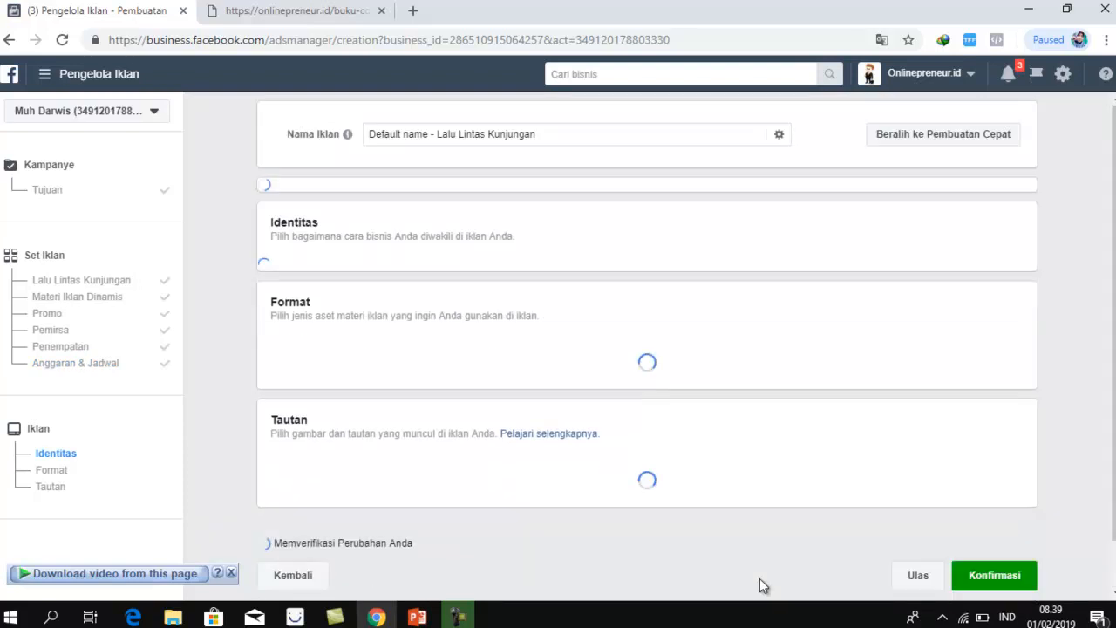
# - Switch to the onlinepreneur.id/buku-copywriting-emak-emak landing page and examine its address, pre-order headline and book cover
pyautogui.click(283, 11)
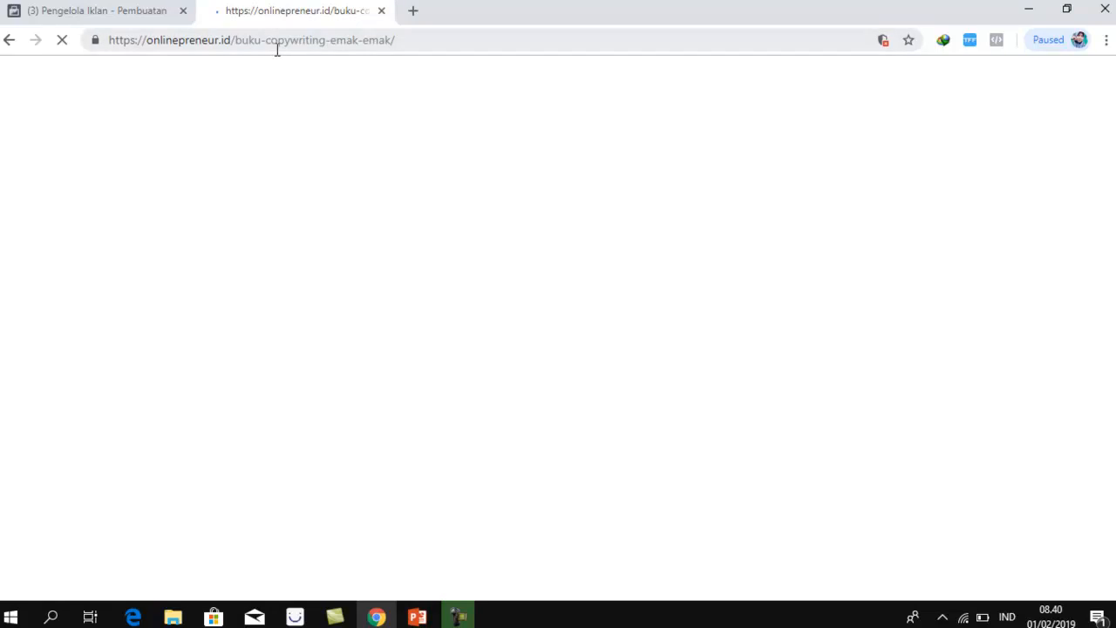
pyautogui.moveTo(394, 46); pyautogui.dragTo(102, 50)
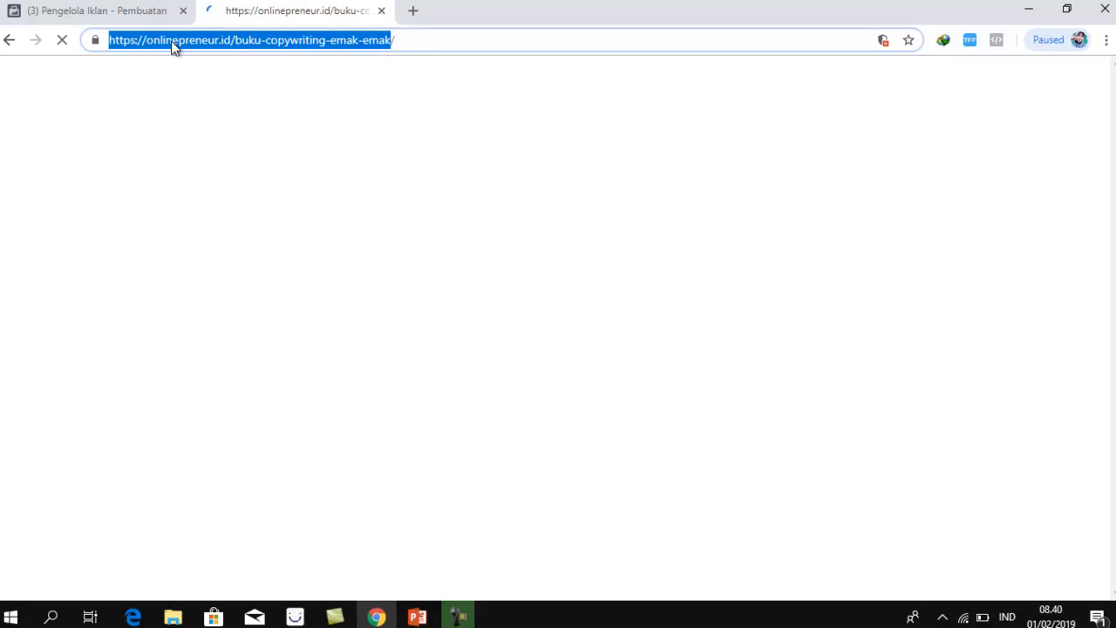
pyautogui.scroll(-3, 157, 248)
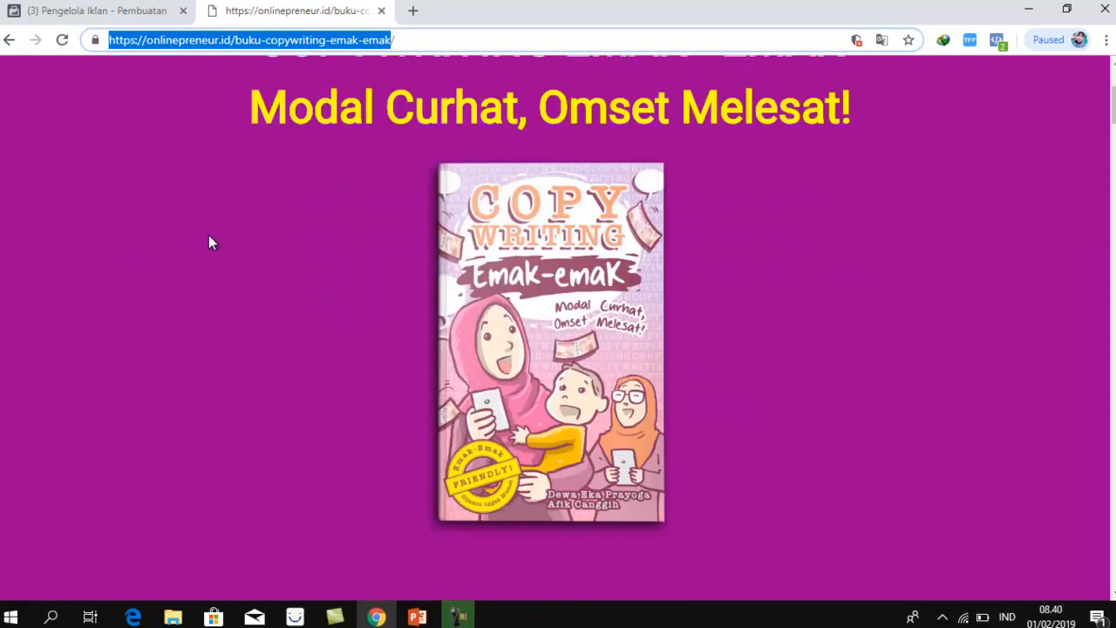
pyautogui.scroll(-1, 210, 244)
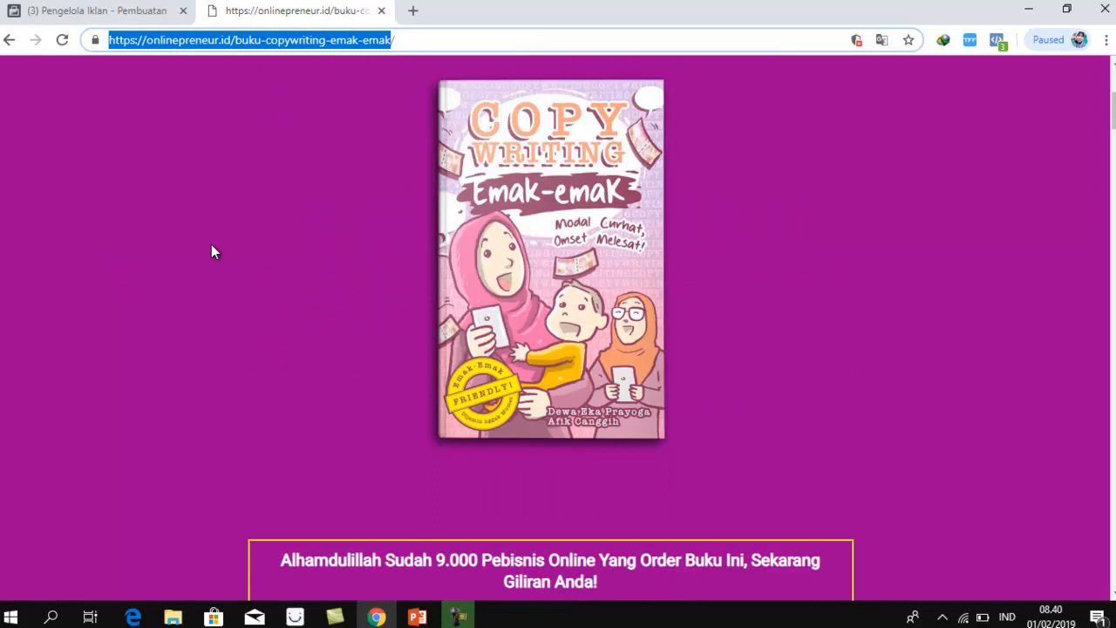
pyautogui.scroll(4, 212, 246)
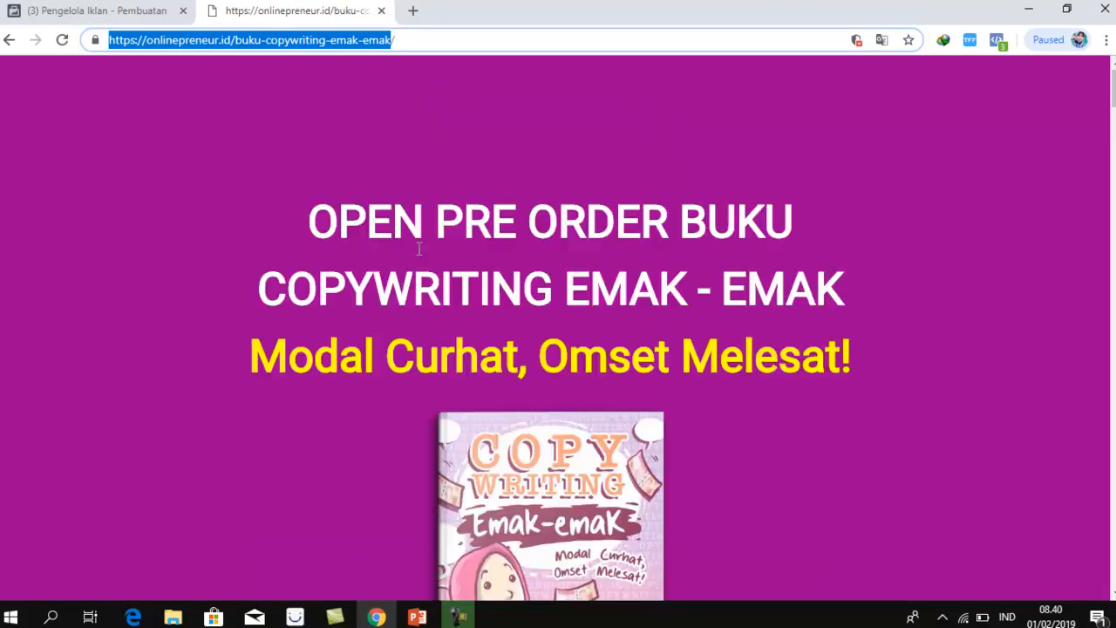
pyautogui.click(325, 220)
pyautogui.click(302, 214)
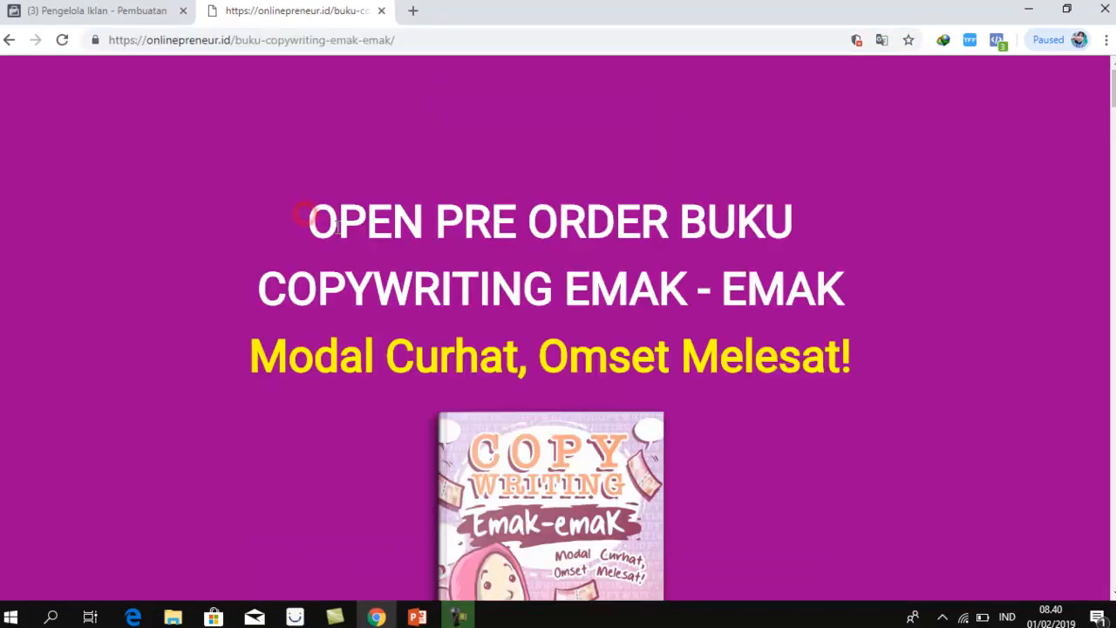
pyautogui.moveTo(337, 227); pyautogui.dragTo(323, 231)
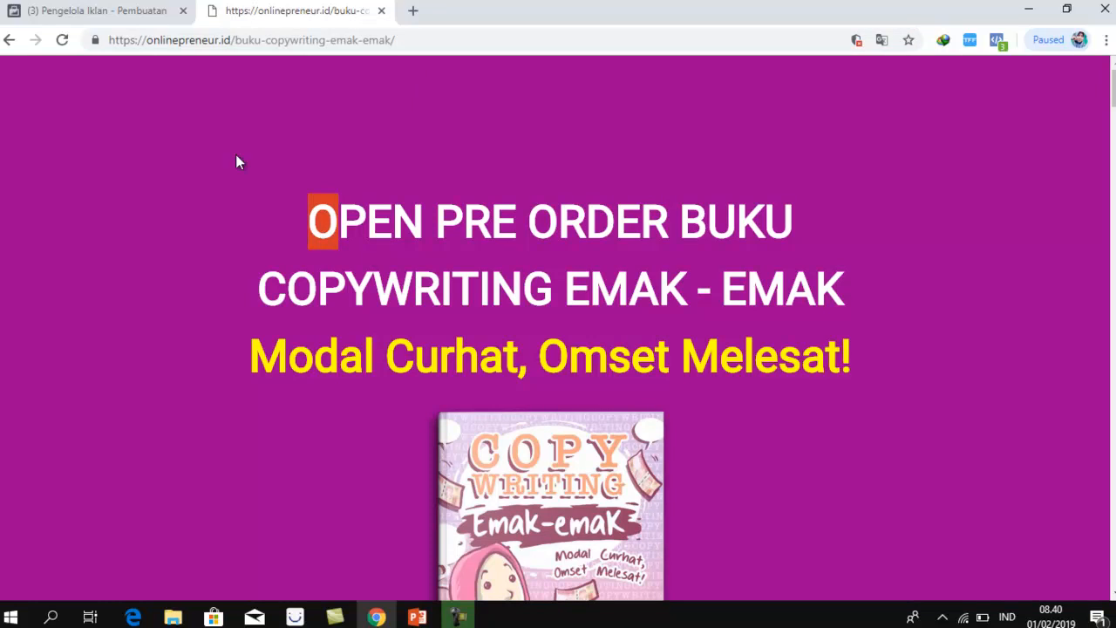
pyautogui.moveTo(310, 223); pyautogui.dragTo(781, 321)
pyautogui.scroll(-4, 508, 285)
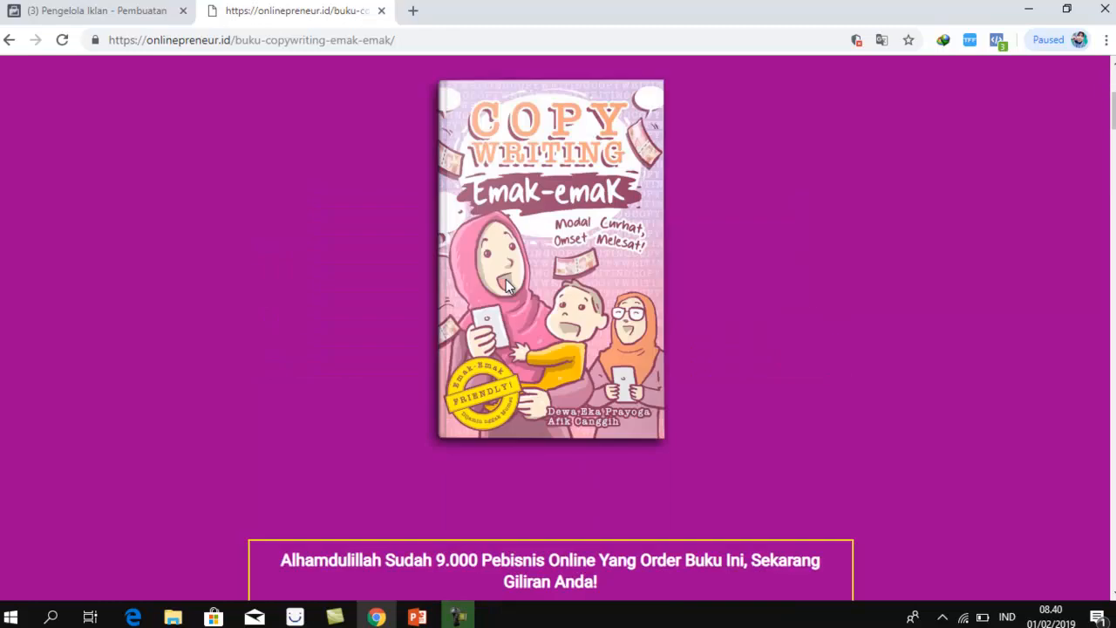
# - Examine the landing page's order claim and the list of topics under "Apa yang akan dibahas dalam buku ini?"
pyautogui.scroll(-3, 506, 283)
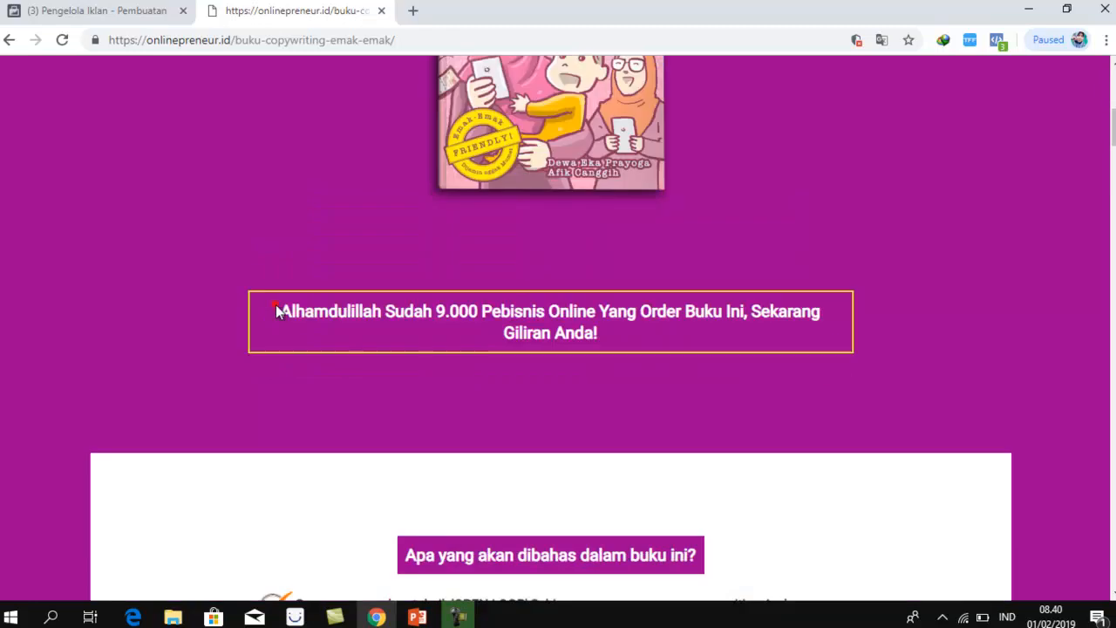
pyautogui.moveTo(276, 304); pyautogui.dragTo(612, 341)
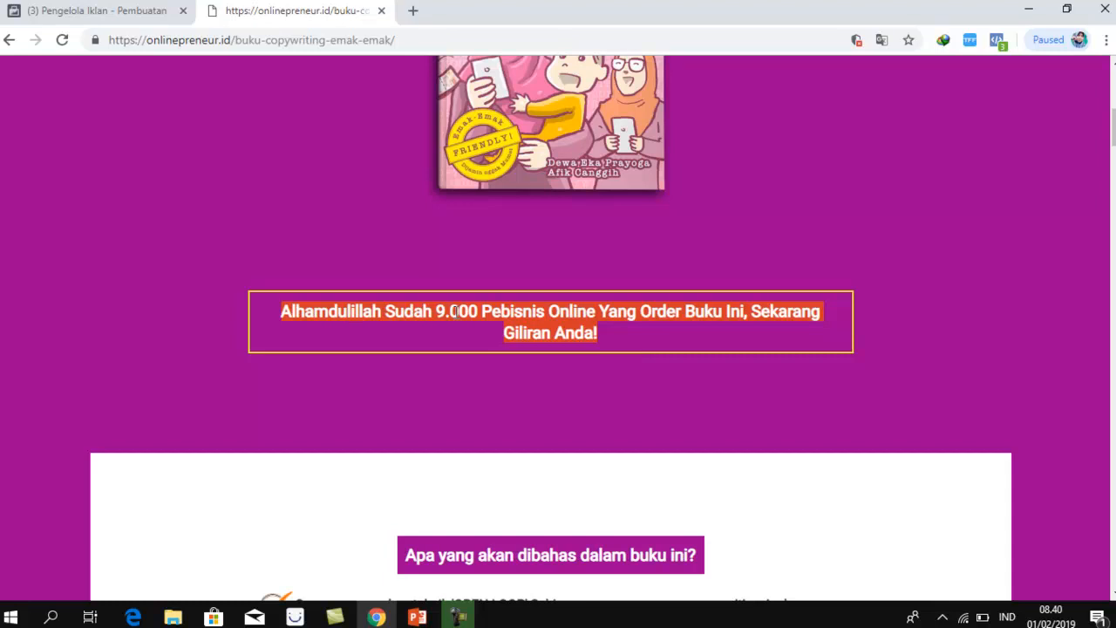
pyautogui.scroll(1, 427, 313)
pyautogui.scroll(-5, 407, 312)
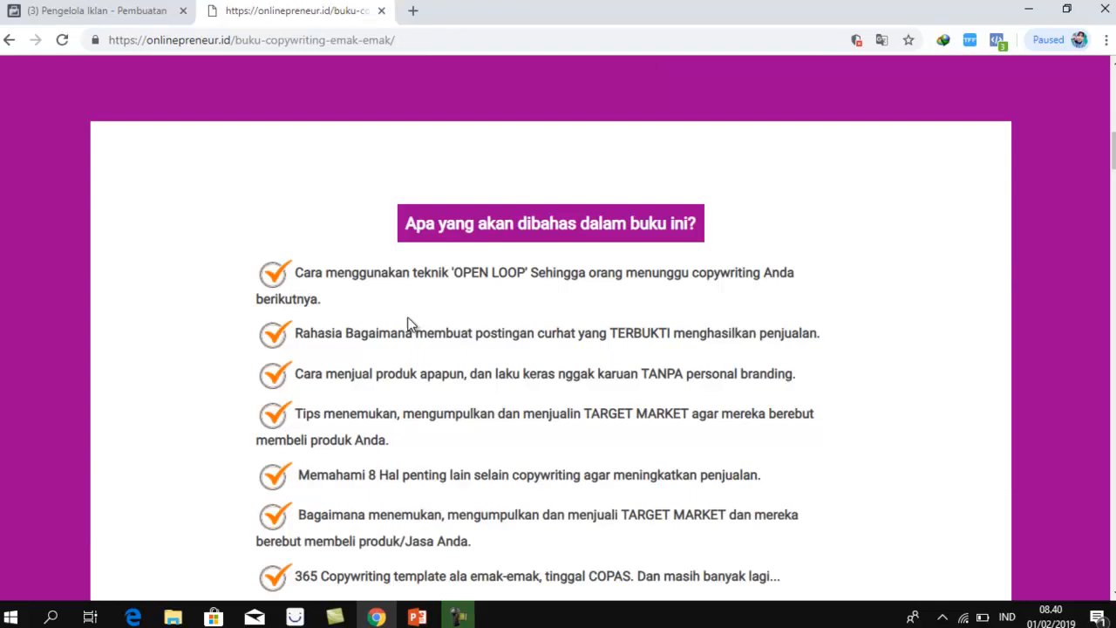
pyautogui.moveTo(262, 279); pyautogui.dragTo(495, 407)
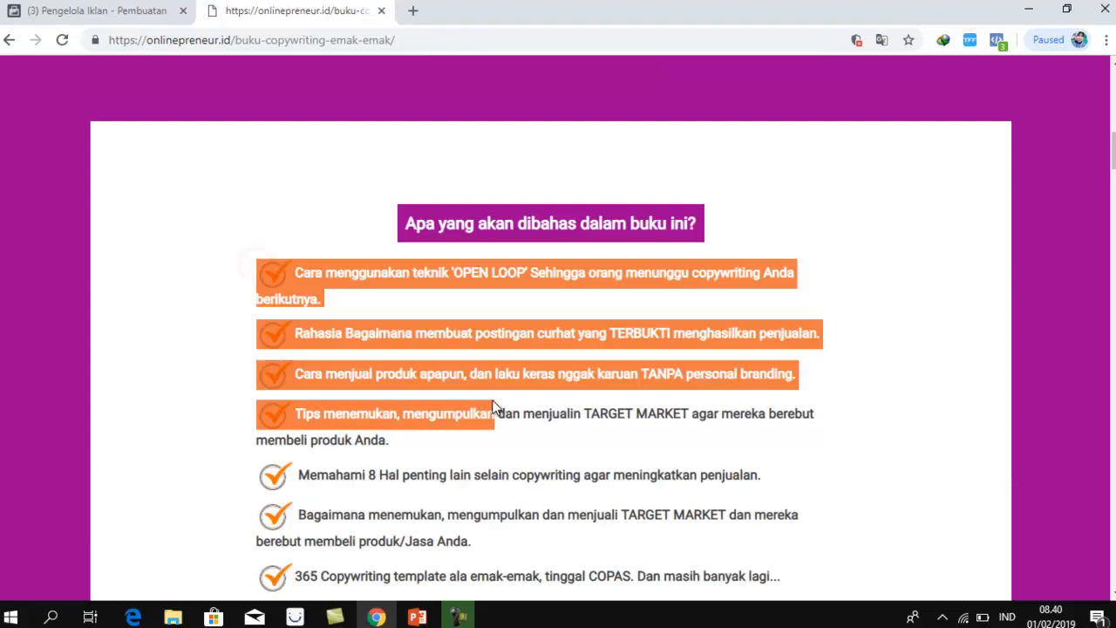
pyautogui.scroll(-2, 471, 401)
pyautogui.scroll(1, 448, 396)
pyautogui.click(360, 329)
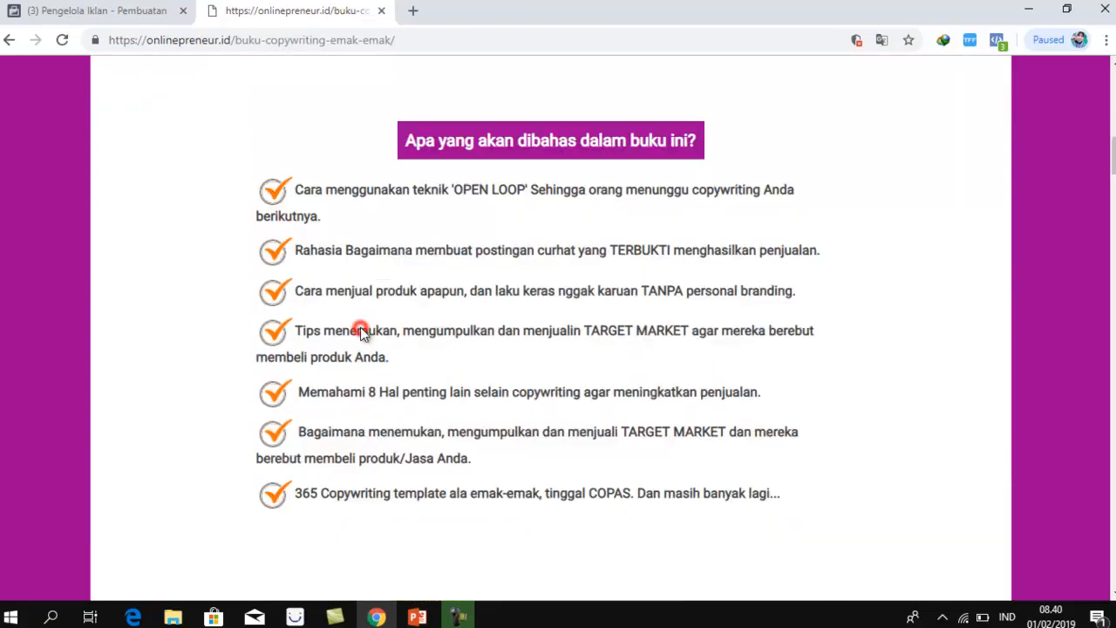
# - Look through the landing page's "Daftar Isi" image and the book's cover, size, page and weight specifications
pyautogui.scroll(-3, 367, 305)
pyautogui.scroll(-2, 518, 297)
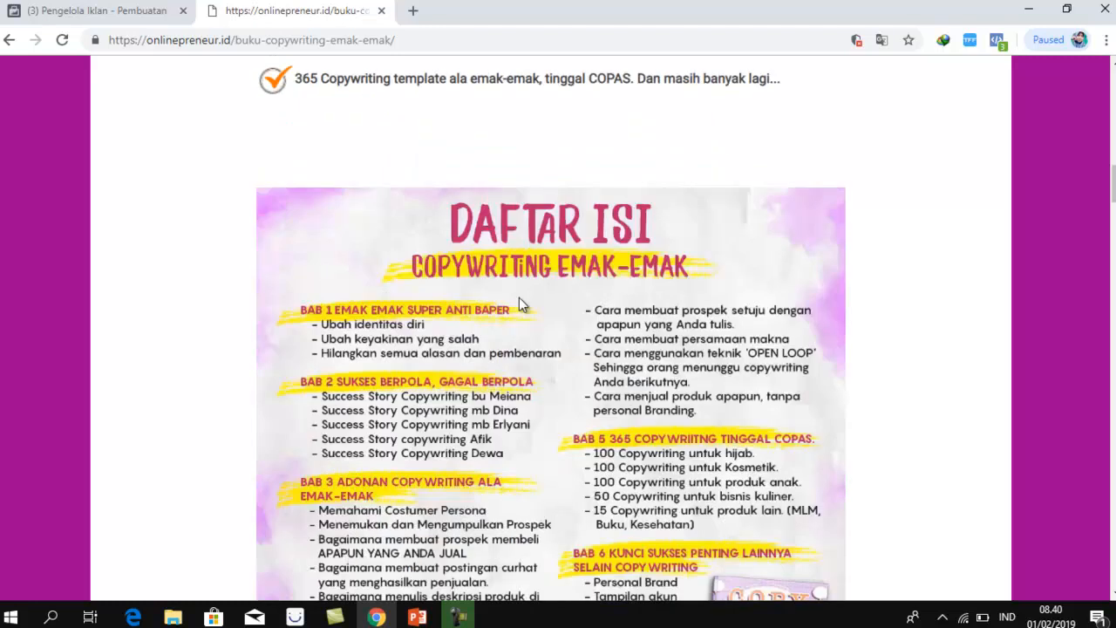
pyautogui.scroll(-1, 519, 298)
pyautogui.scroll(-5, 403, 277)
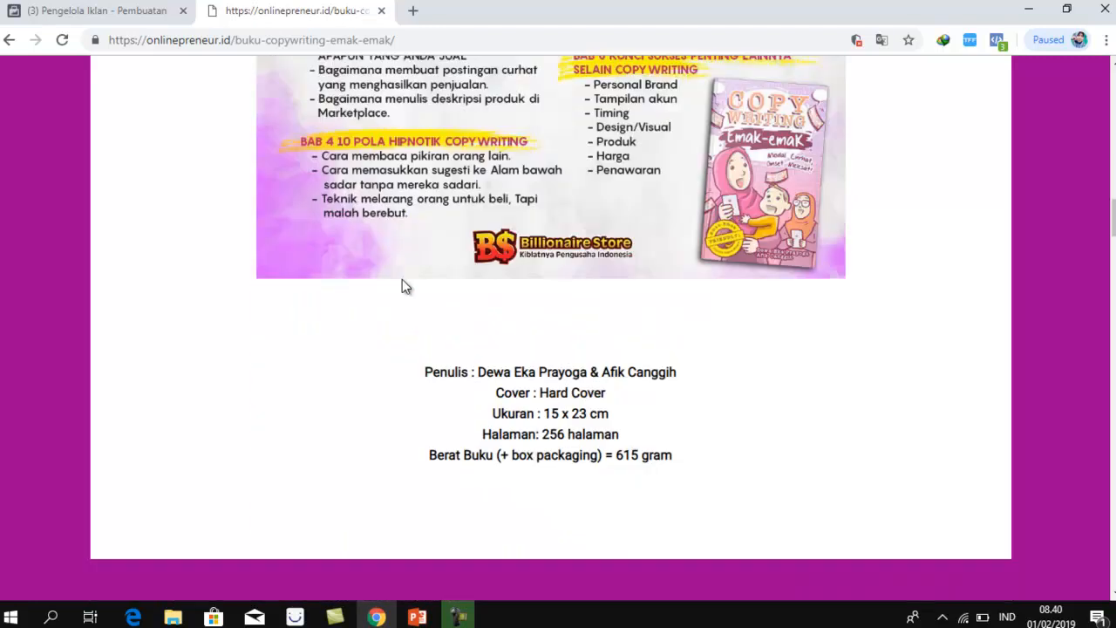
pyautogui.scroll(-2, 402, 279)
pyautogui.scroll(-2, 364, 80)
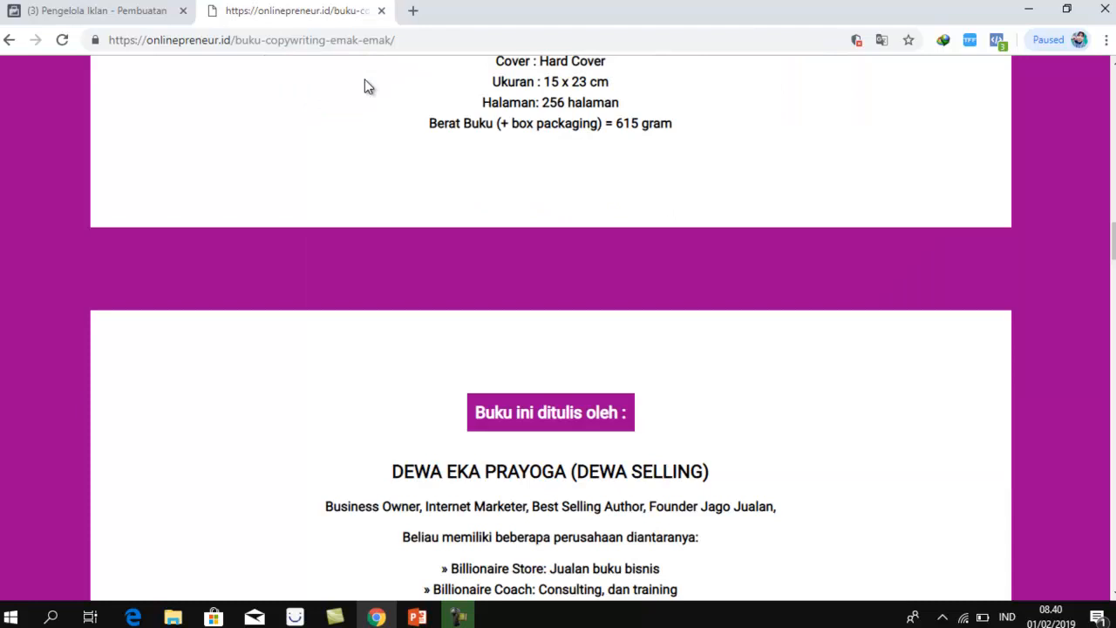
pyautogui.scroll(1, 610, 166)
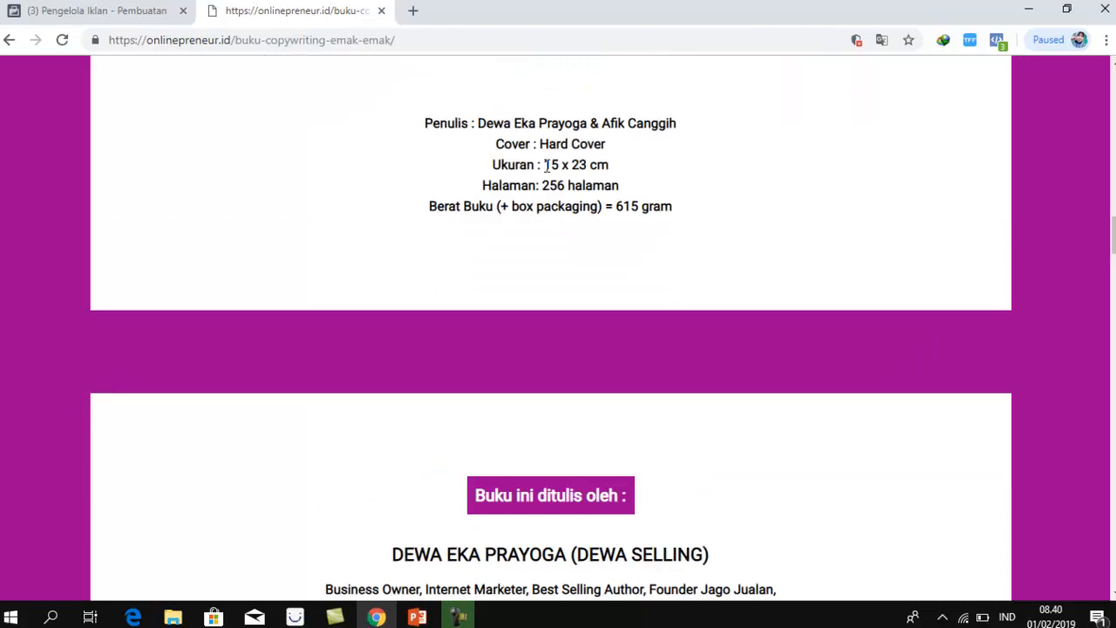
# - Read through the author profile, the reasons to read the book, the suitable buyers and the reader testimonials
pyautogui.scroll(-4, 543, 214)
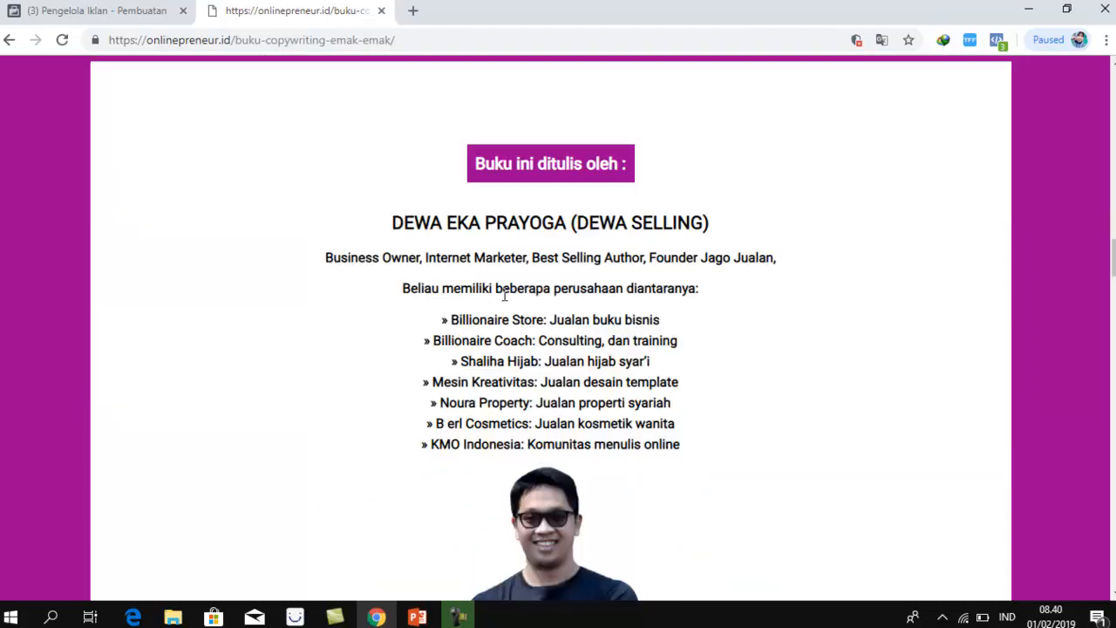
pyautogui.scroll(-8, 504, 295)
pyautogui.scroll(-5, 508, 299)
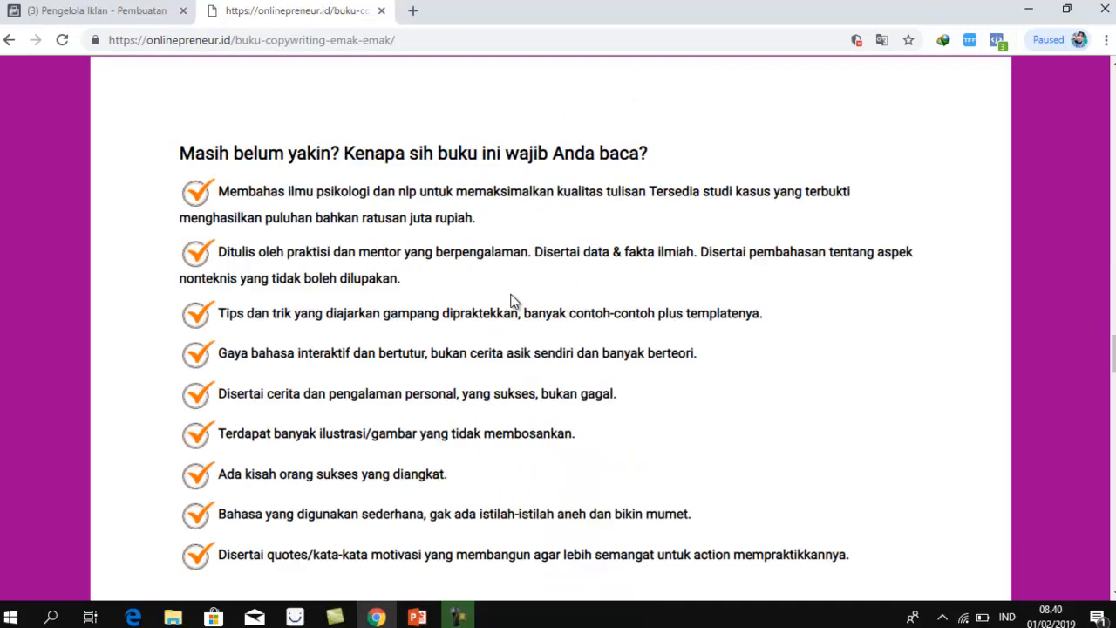
pyautogui.scroll(-5, 297, 227)
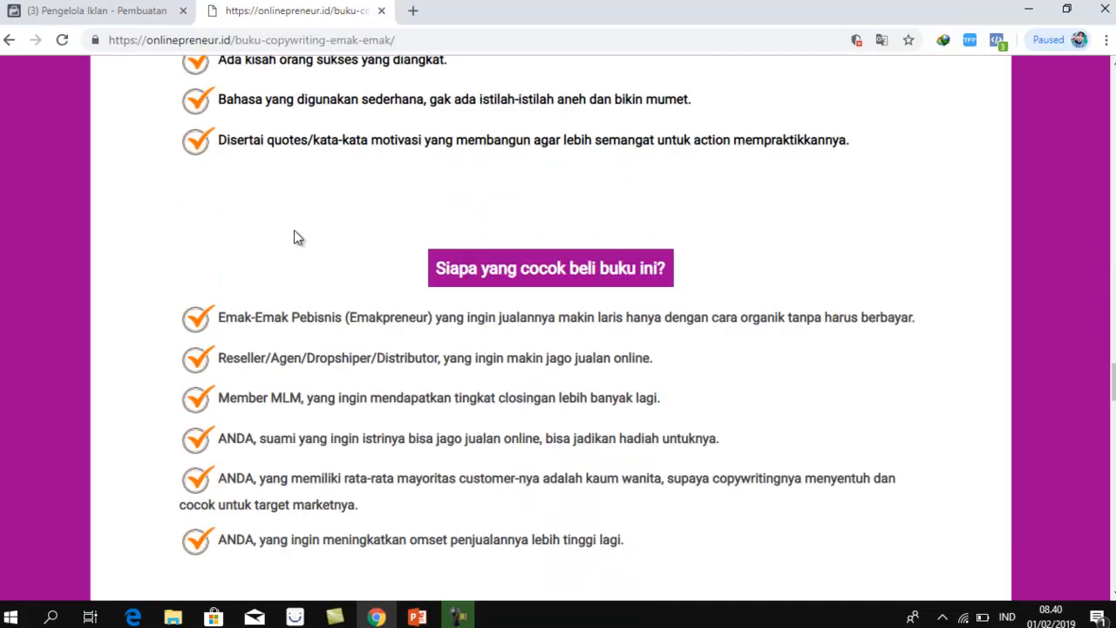
pyautogui.scroll(-2, 294, 230)
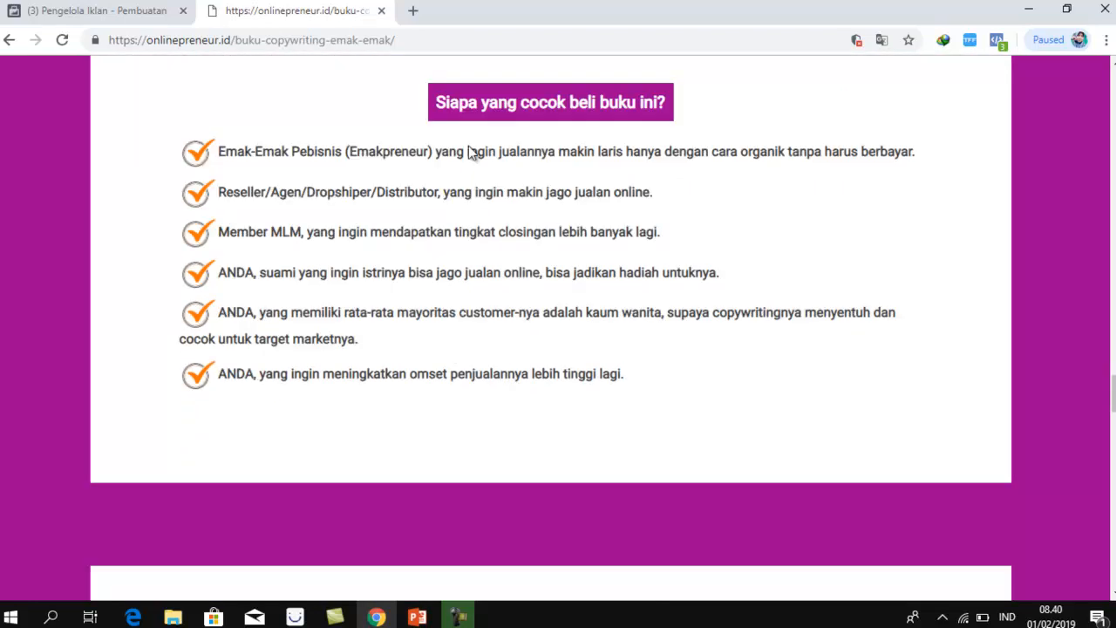
pyautogui.scroll(-3, 507, 312)
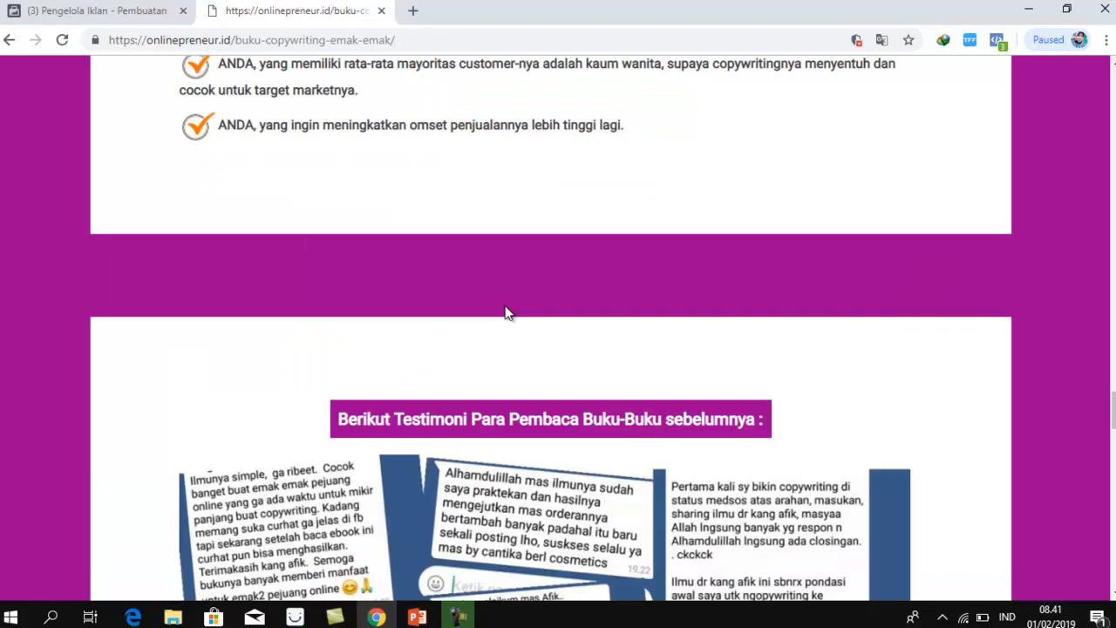
pyautogui.scroll(-2, 508, 312)
pyautogui.scroll(-5, 508, 312)
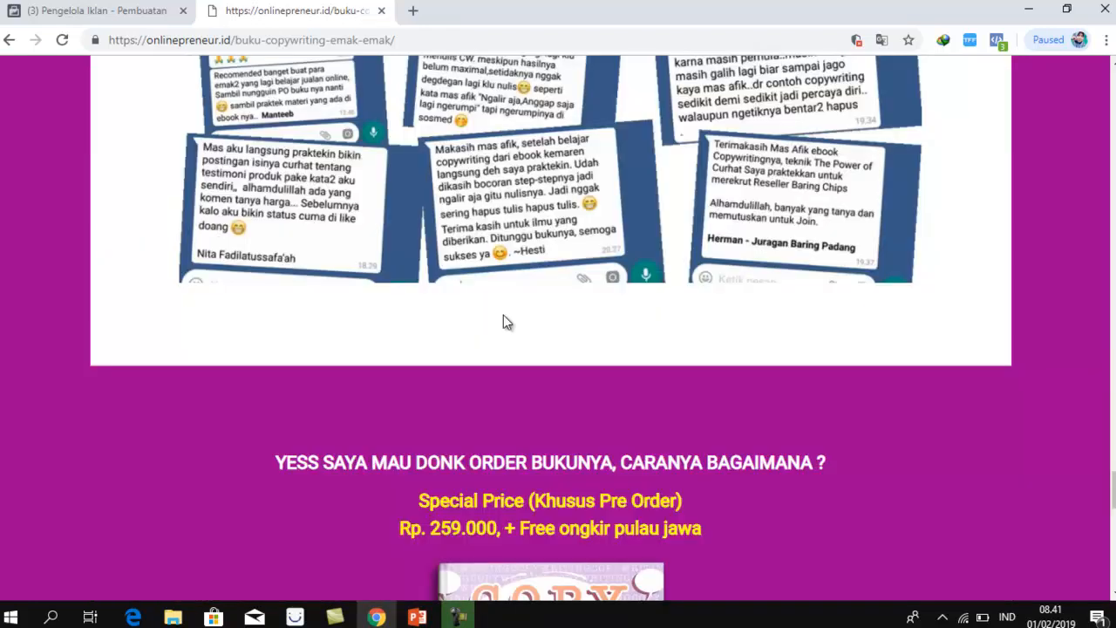
# - Examine the pre-order special price and the WhatsApp and website order options near the end of the landing page
pyautogui.scroll(-2, 503, 322)
pyautogui.scroll(-5, 503, 315)
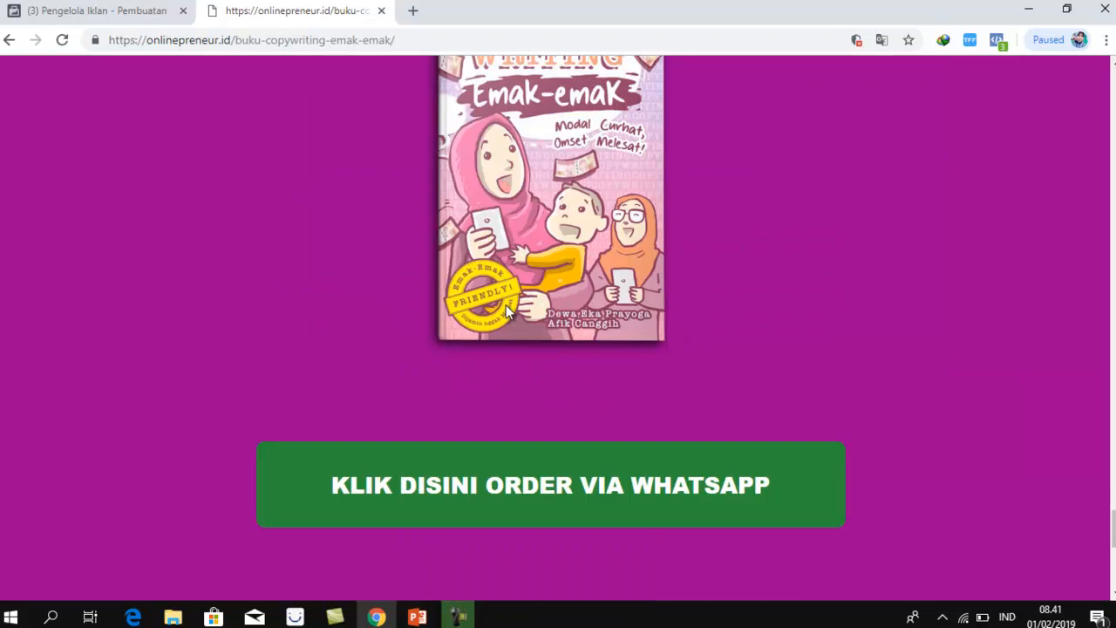
pyautogui.scroll(4, 506, 304)
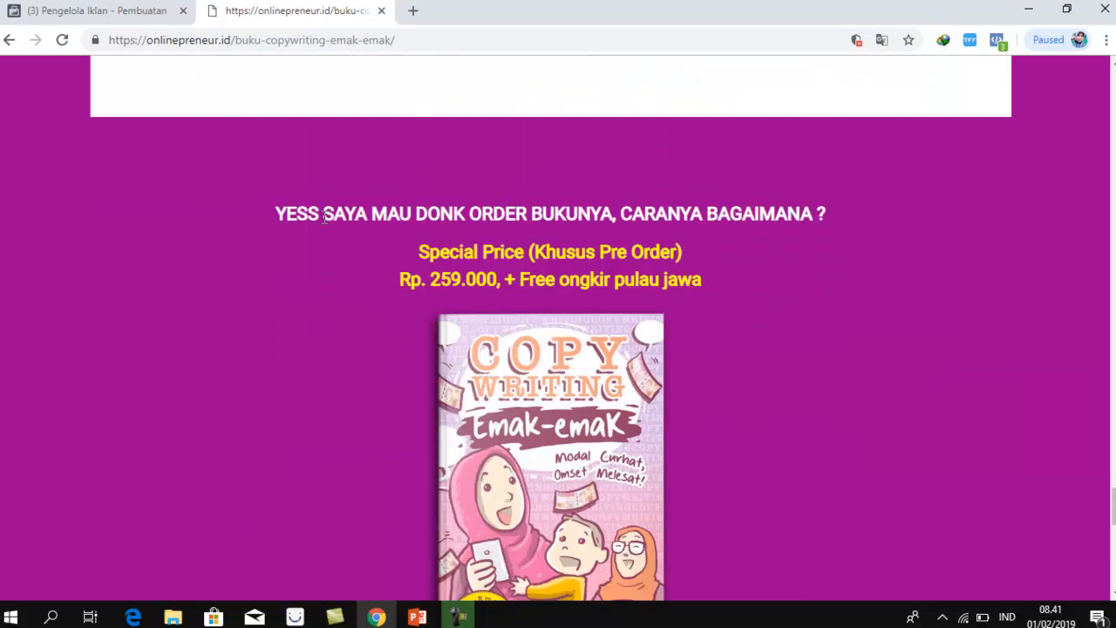
pyautogui.scroll(-5, 528, 314)
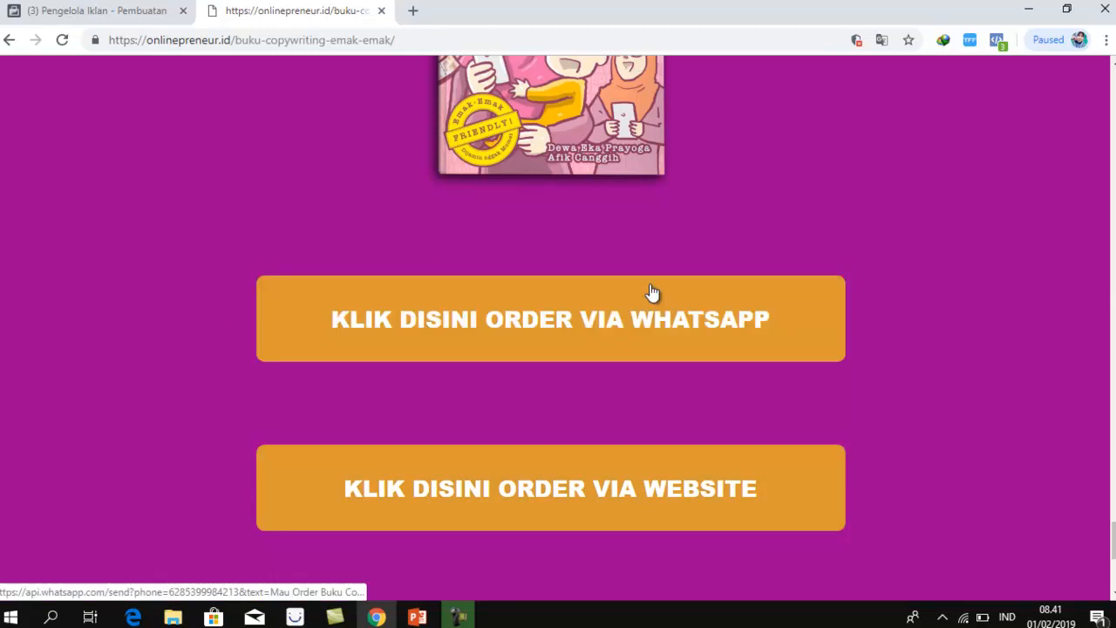
pyautogui.click(314, 310)
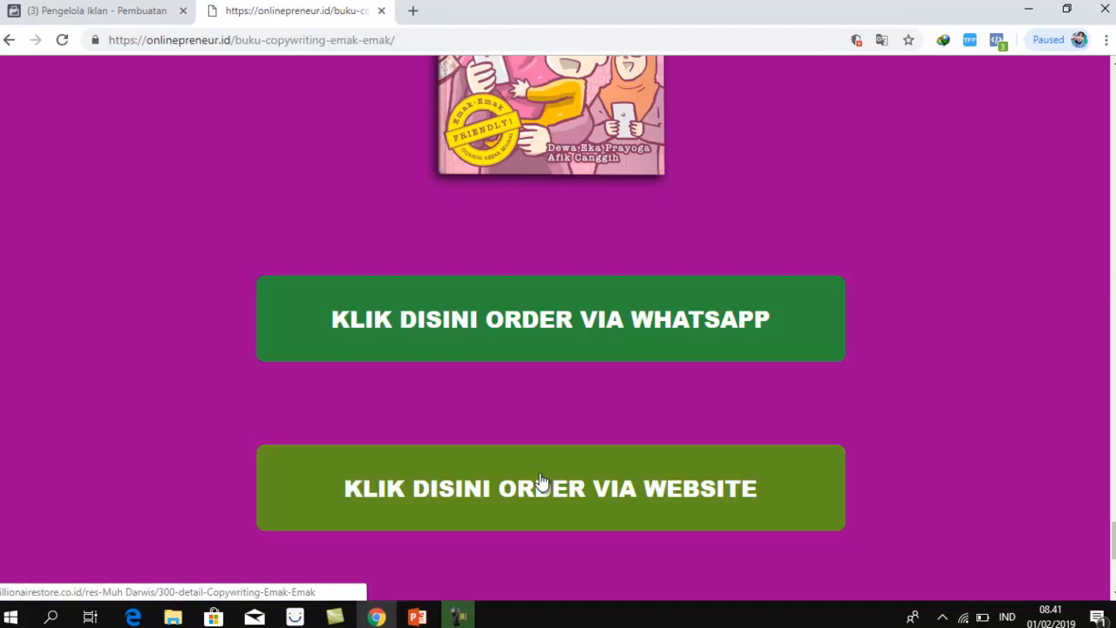
pyautogui.click(527, 504)
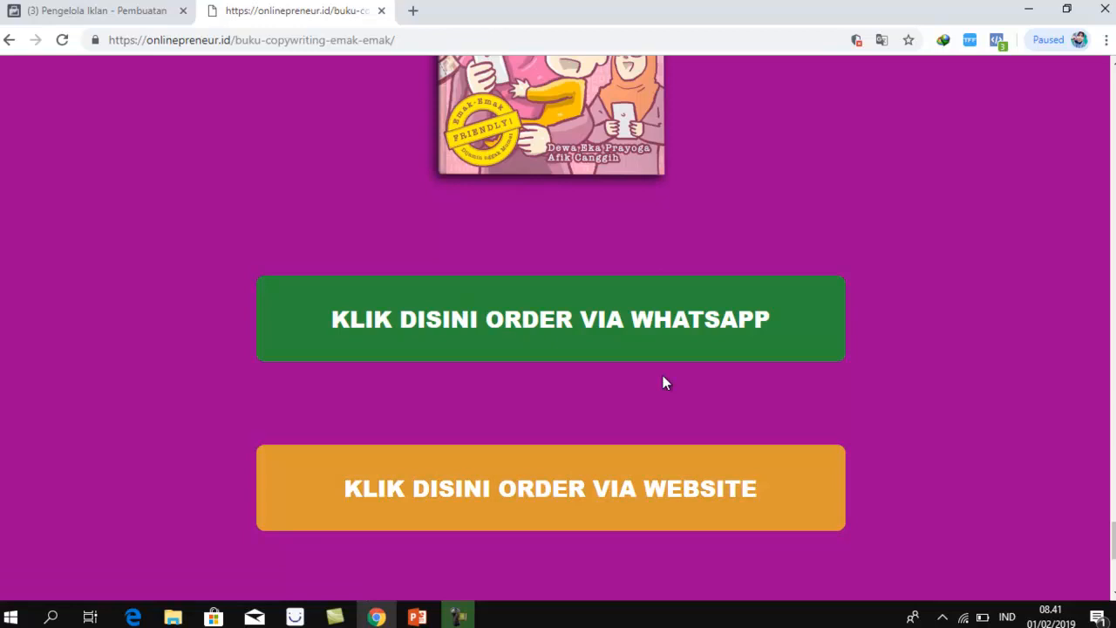
# - Go back over the reader testimonials and point out the landing page's web address
pyautogui.scroll(1, 659, 383)
pyautogui.scroll(5, 550, 399)
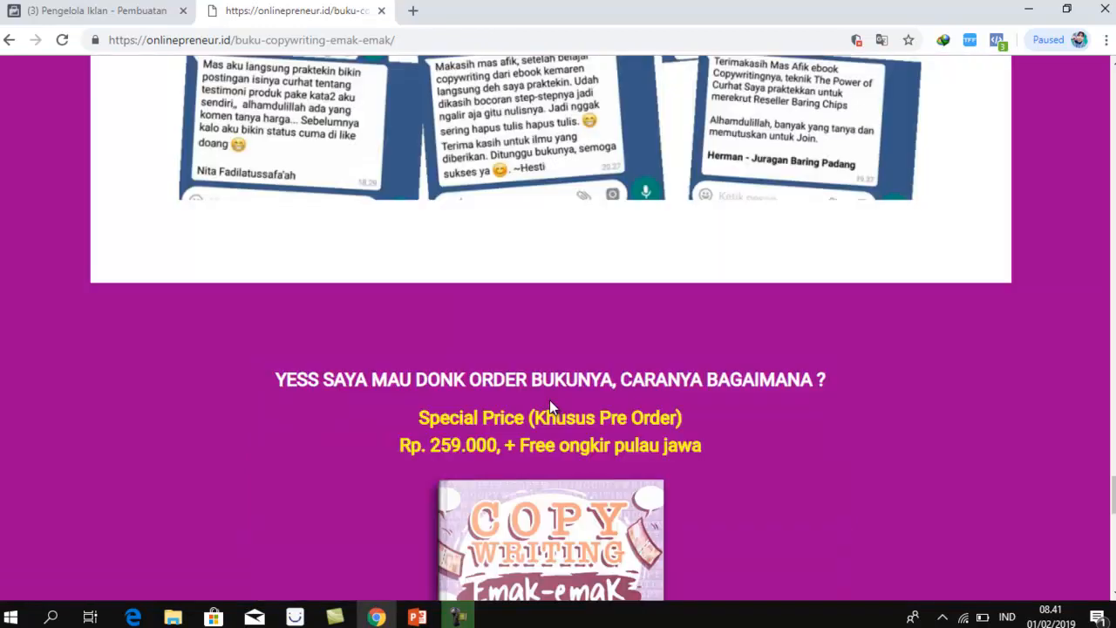
pyautogui.scroll(5, 550, 399)
pyautogui.scroll(3, 565, 181)
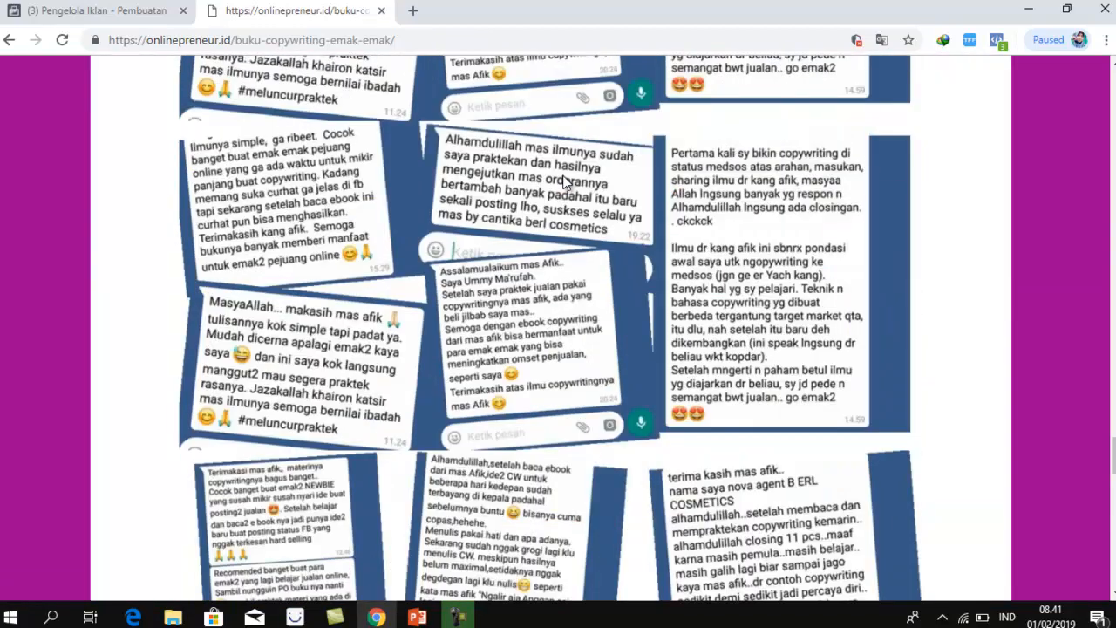
pyautogui.scroll(3, 565, 182)
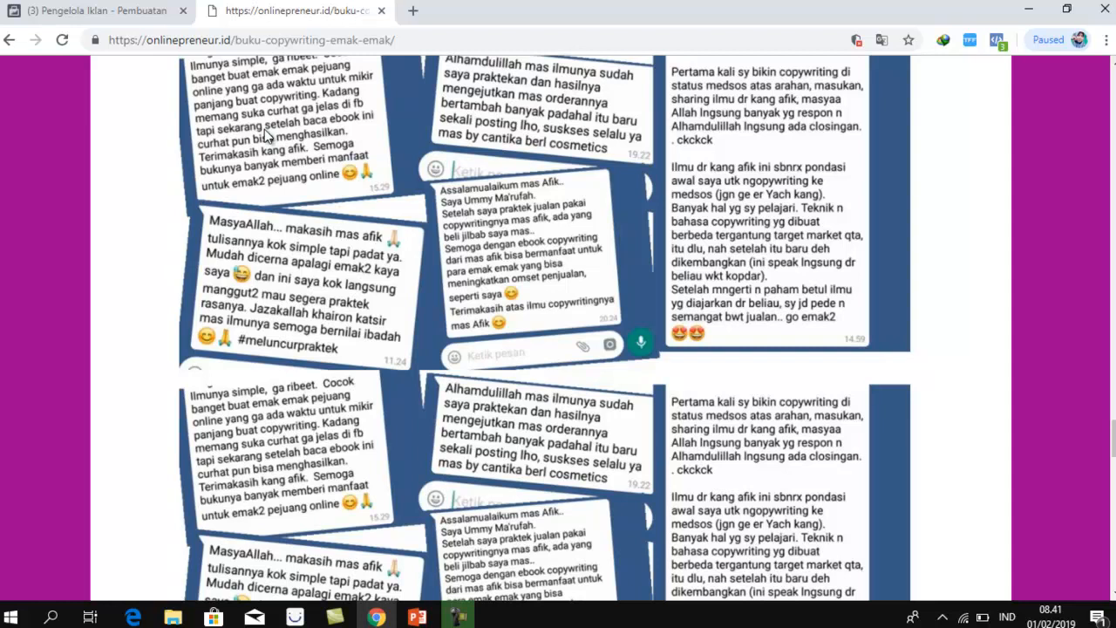
pyautogui.click(315, 41)
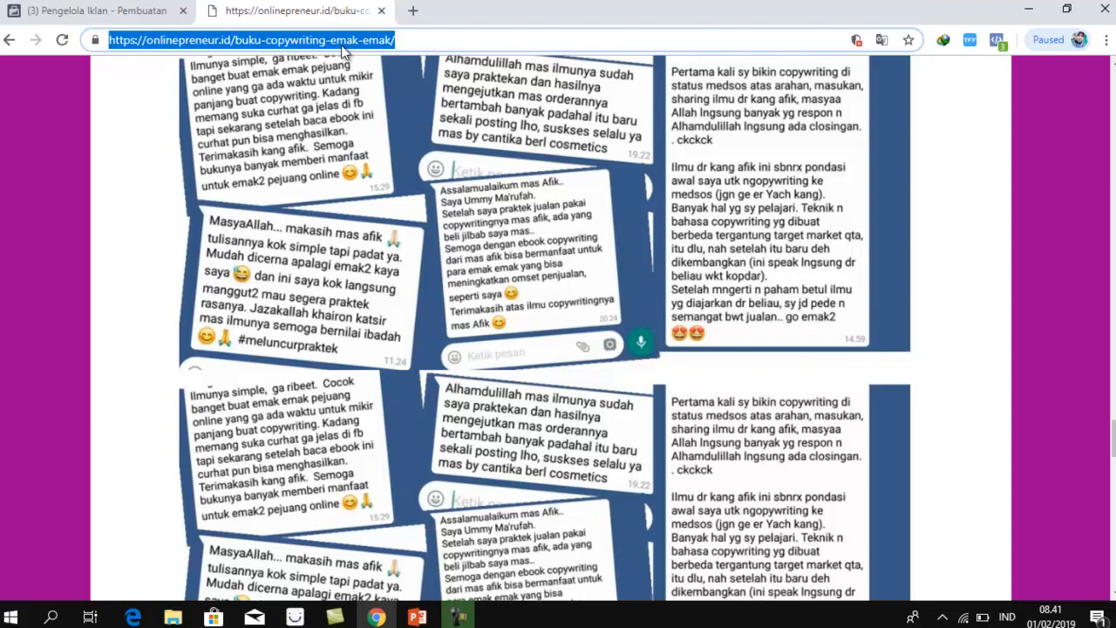
pyautogui.click(379, 44)
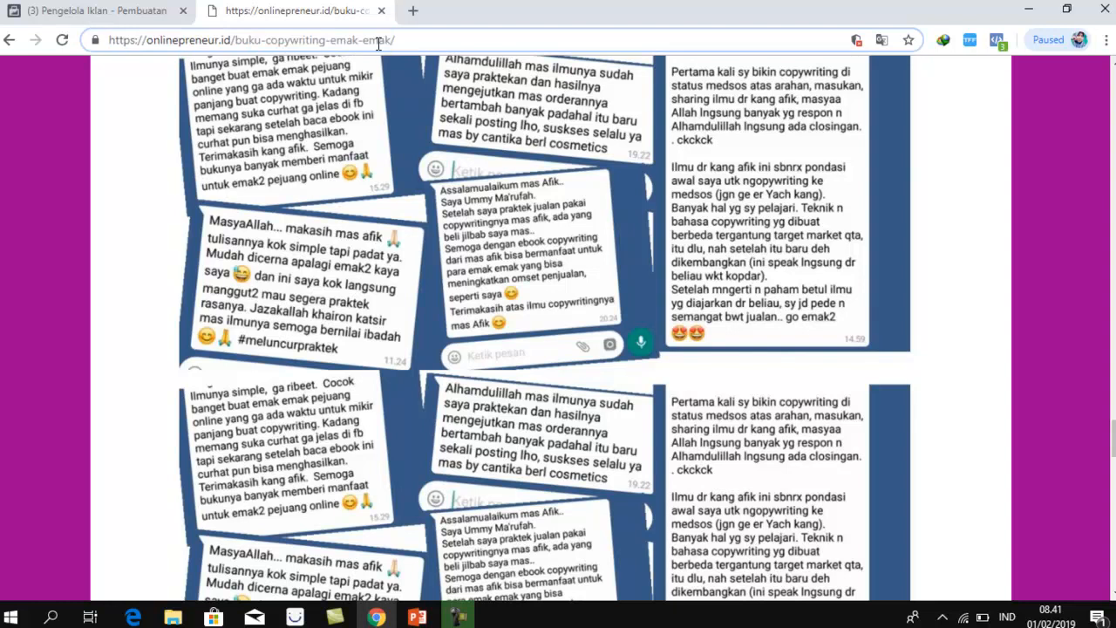
# - Return to Pengelola Iklan and set the ad's Facebook page to the OnlinePreneur page from the Online Preneur group
pyautogui.click(150, 7)
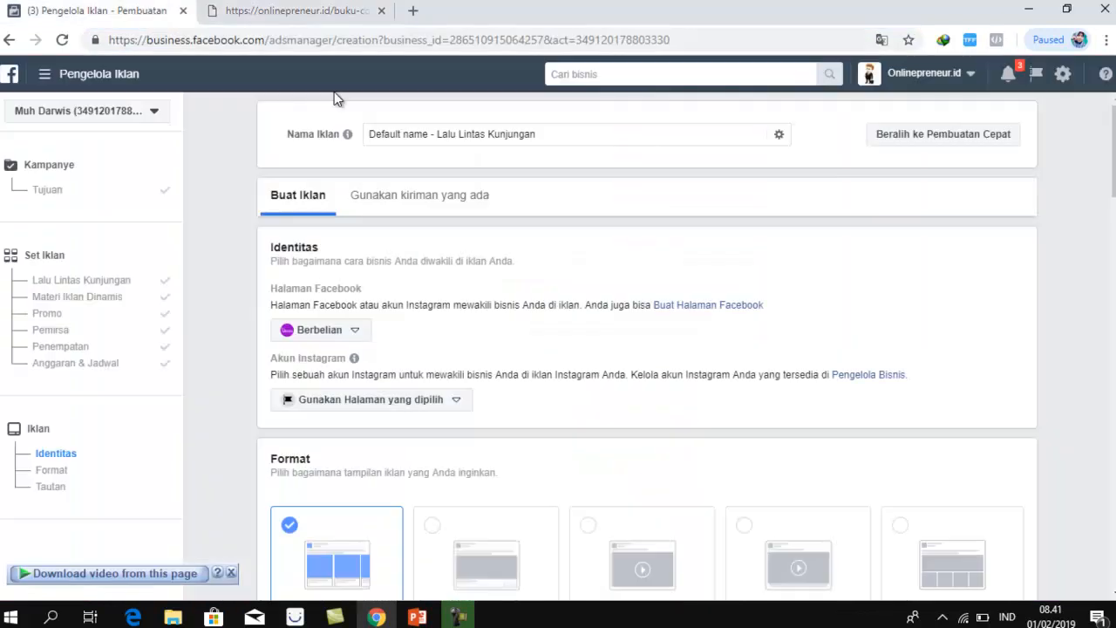
pyautogui.click(342, 330)
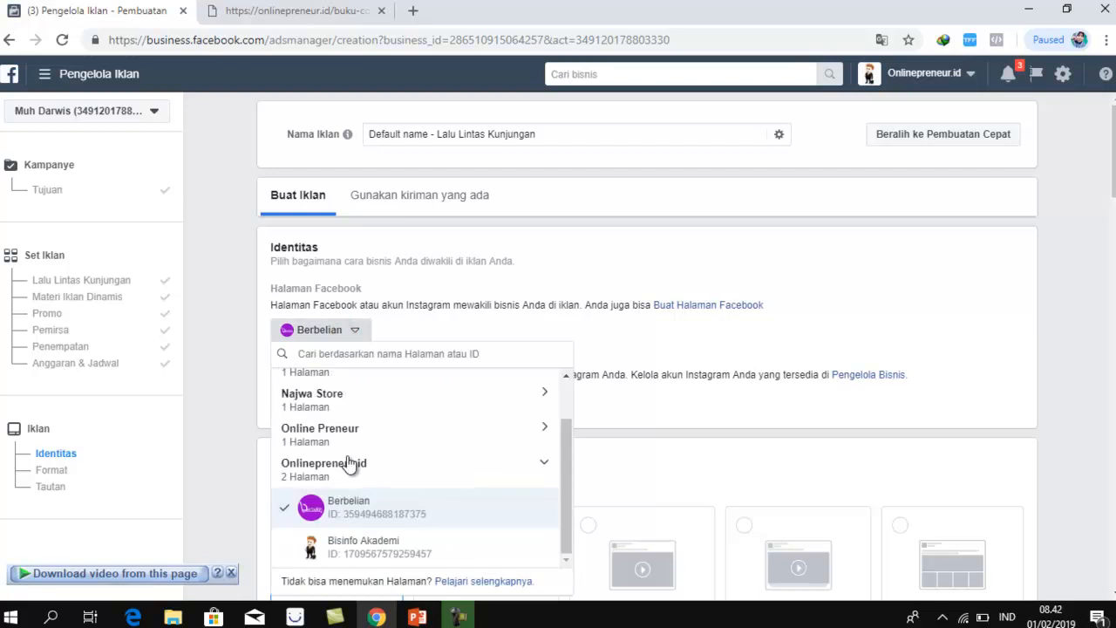
pyautogui.click(549, 463)
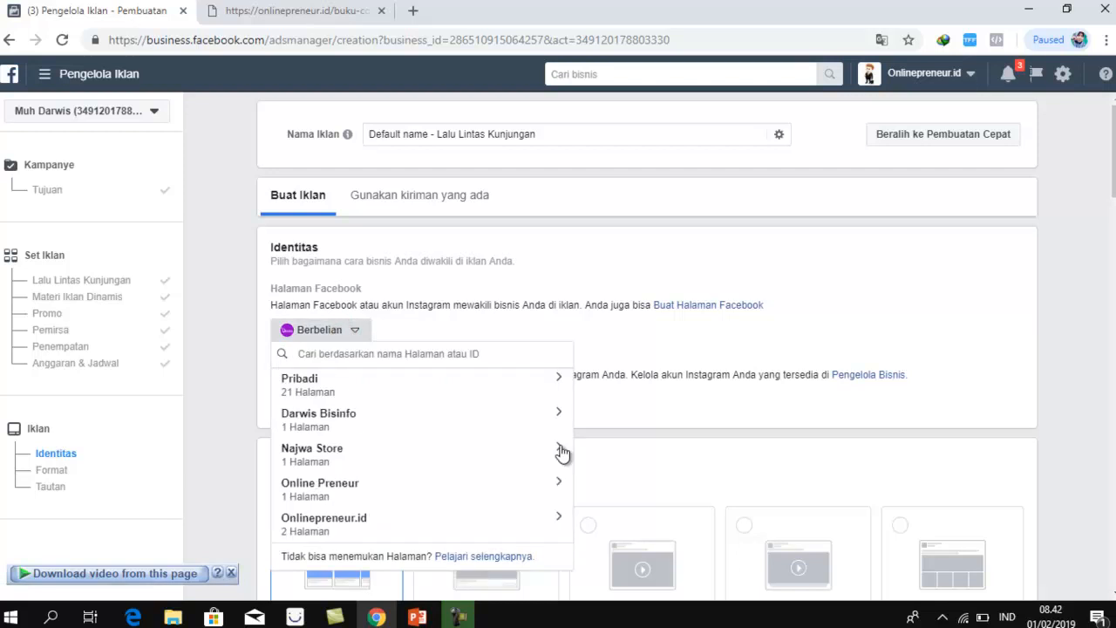
pyautogui.click(558, 519)
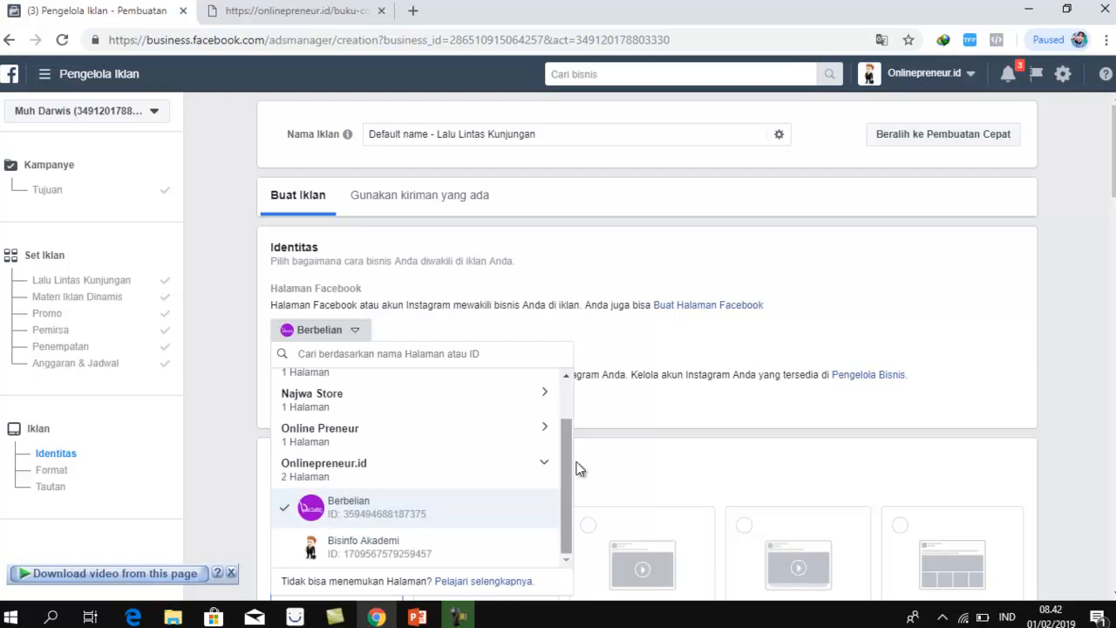
pyautogui.click(544, 427)
pyautogui.click(409, 466)
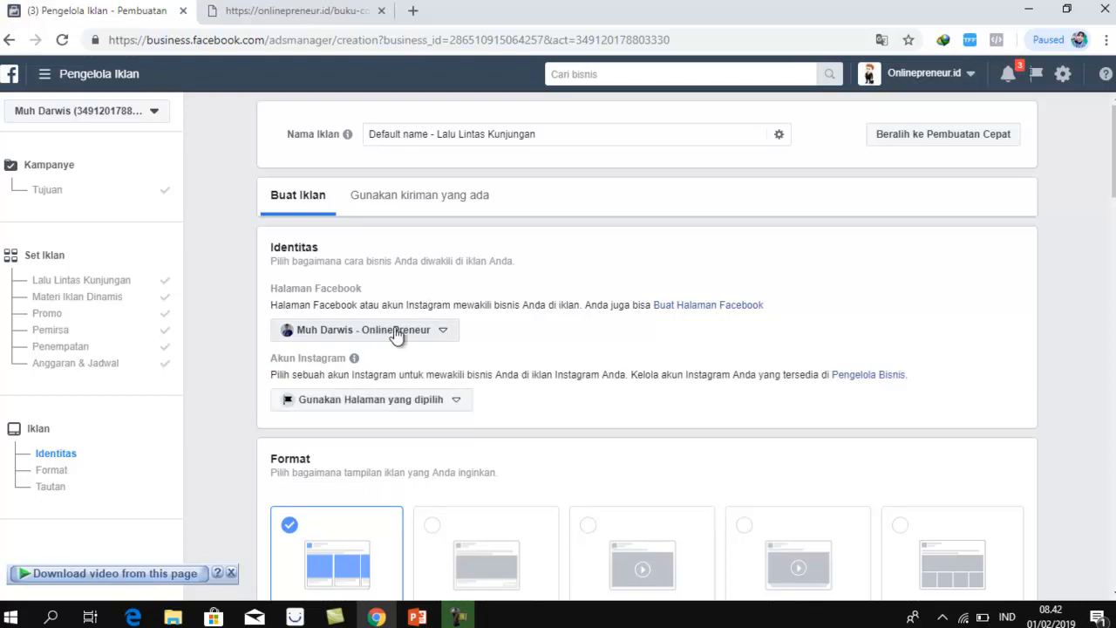
# - Keep the selected page as the ad's identity and choose Gambar Tunggal as the ad format
pyautogui.scroll(-2, 406, 321)
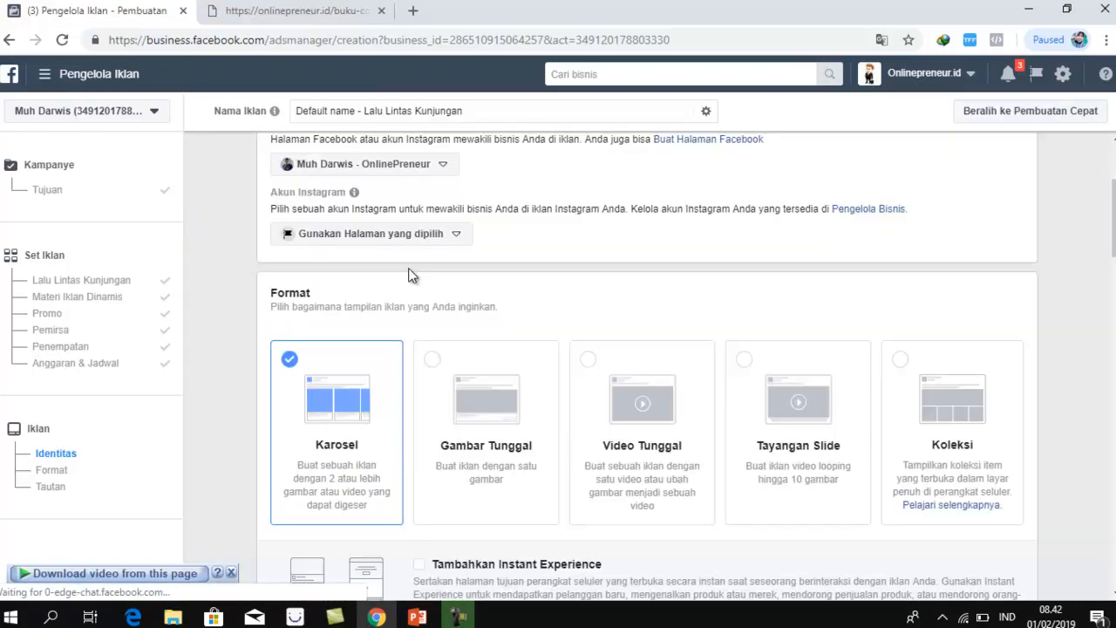
pyautogui.scroll(2, 412, 275)
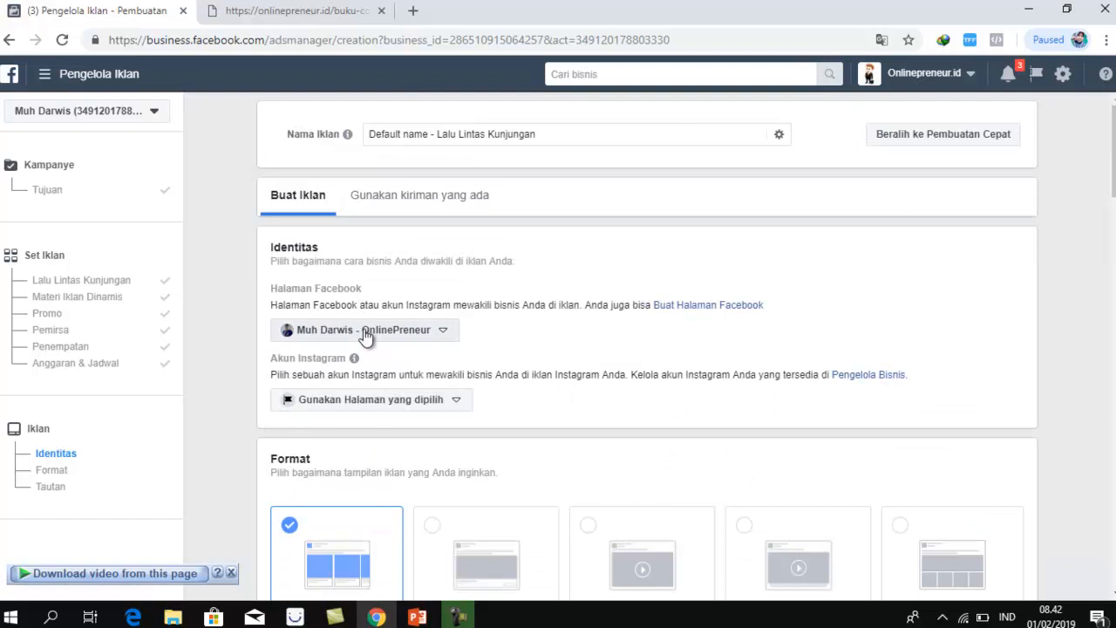
pyautogui.scroll(-3, 469, 338)
pyautogui.click(434, 274)
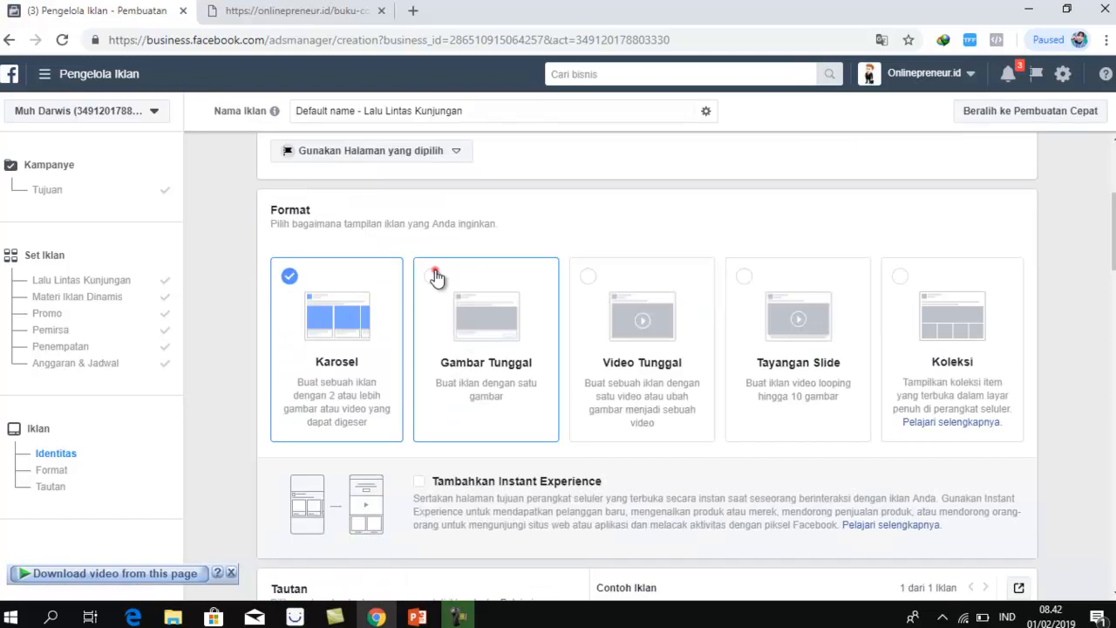
pyautogui.click(502, 388)
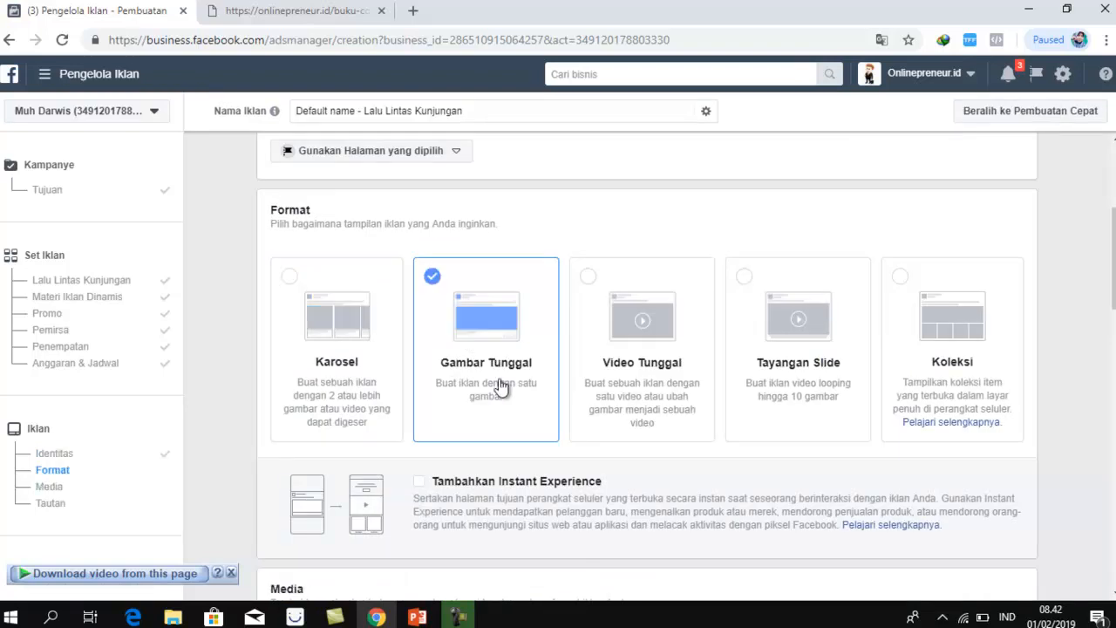
pyautogui.scroll(-3, 468, 393)
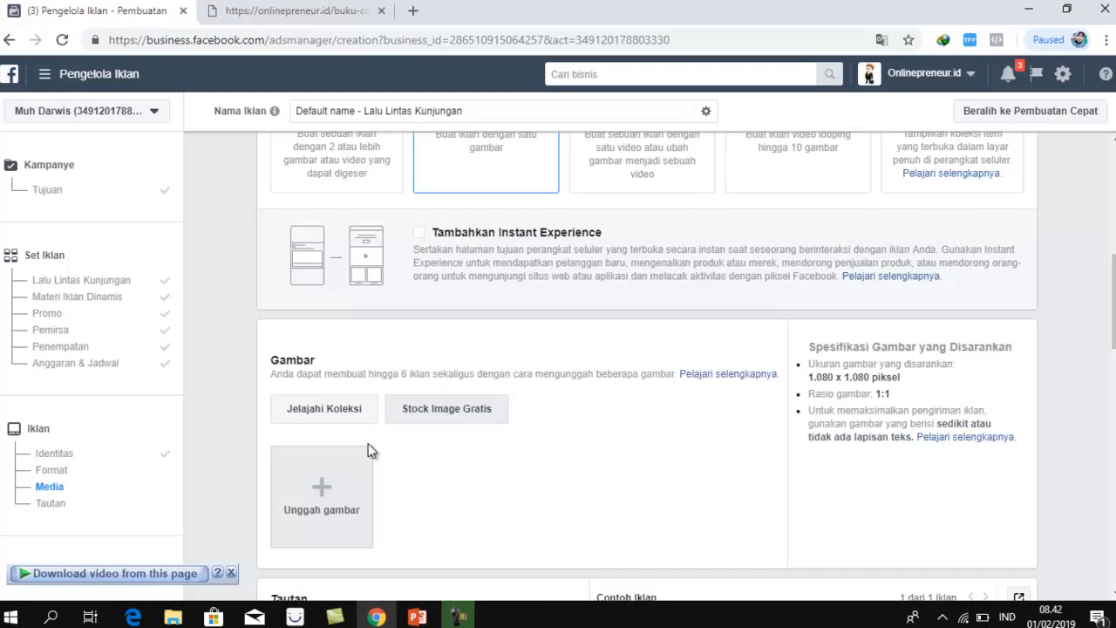
# - Upload the BANJIR ORDER image from the Documents folder as the ad's picture
pyautogui.click(324, 515)
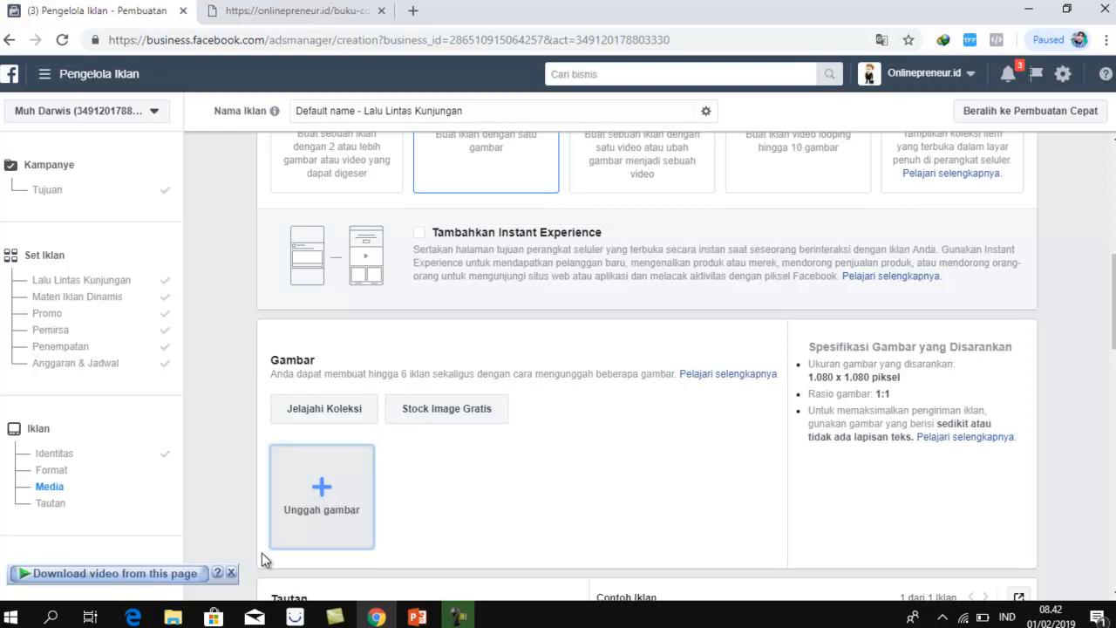
pyautogui.click(231, 573)
pyautogui.click(315, 499)
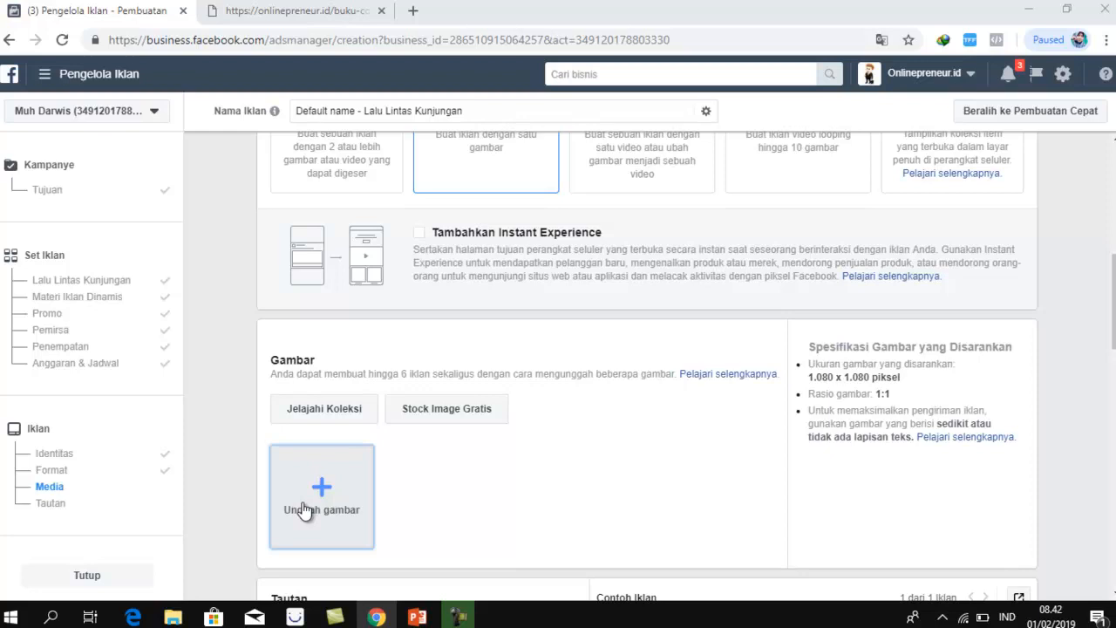
pyautogui.click(302, 503)
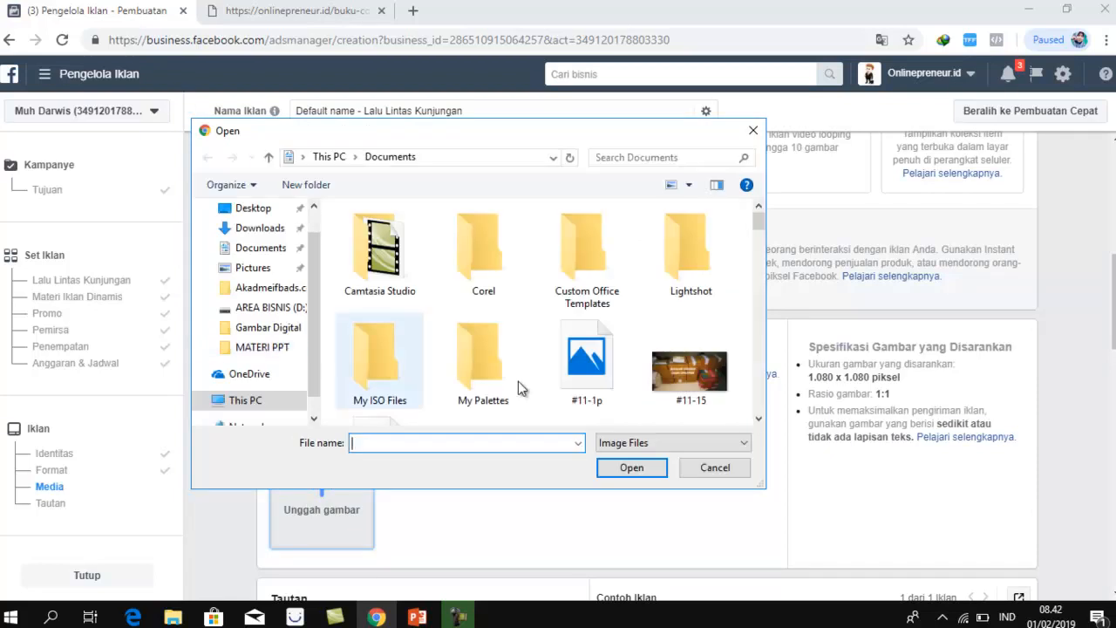
pyautogui.scroll(-5, 518, 381)
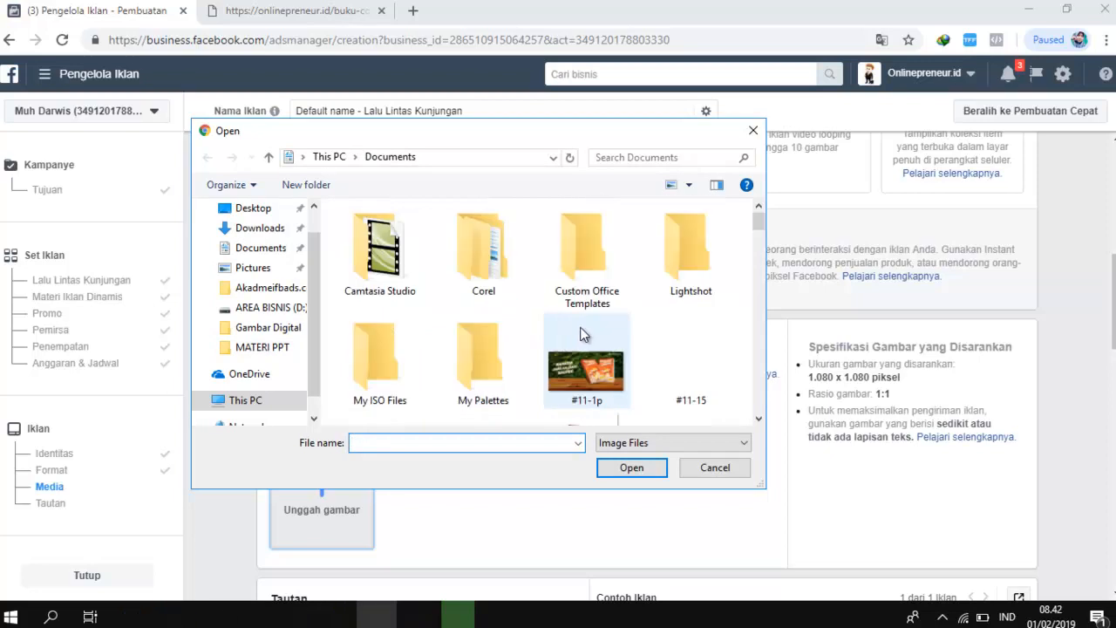
pyautogui.scroll(-1, 584, 349)
pyautogui.scroll(-1, 583, 348)
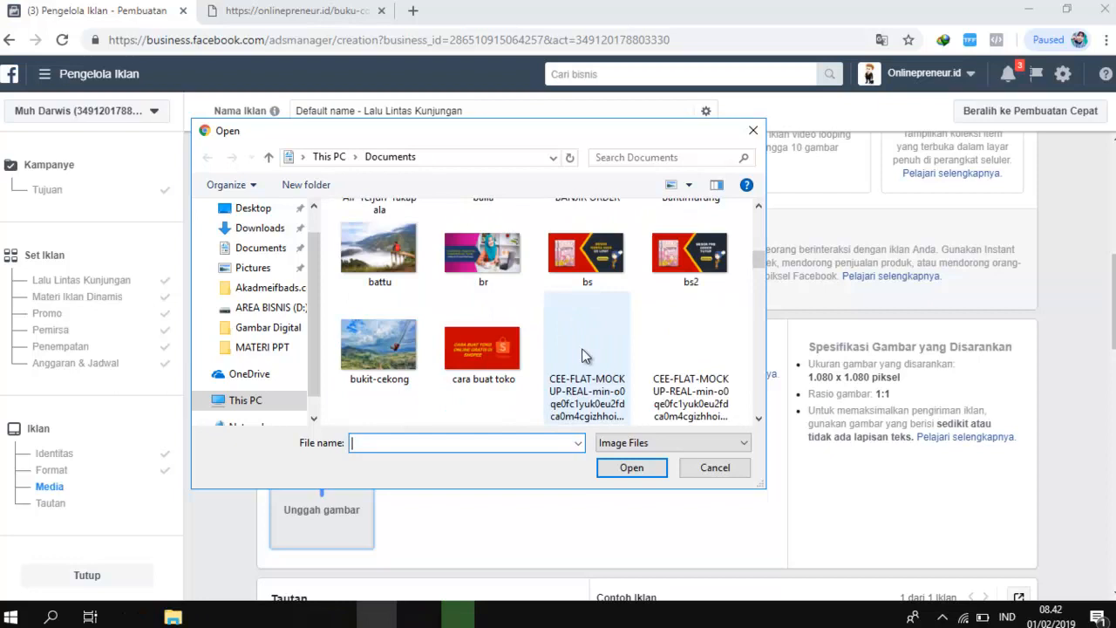
pyautogui.scroll(2, 638, 331)
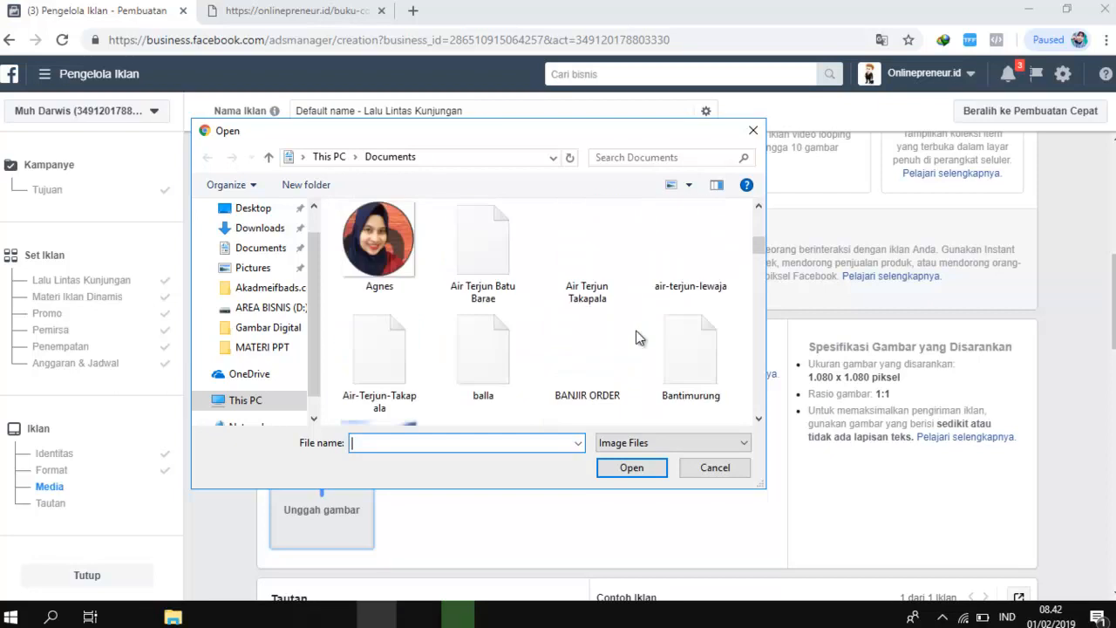
pyautogui.scroll(-2, 637, 336)
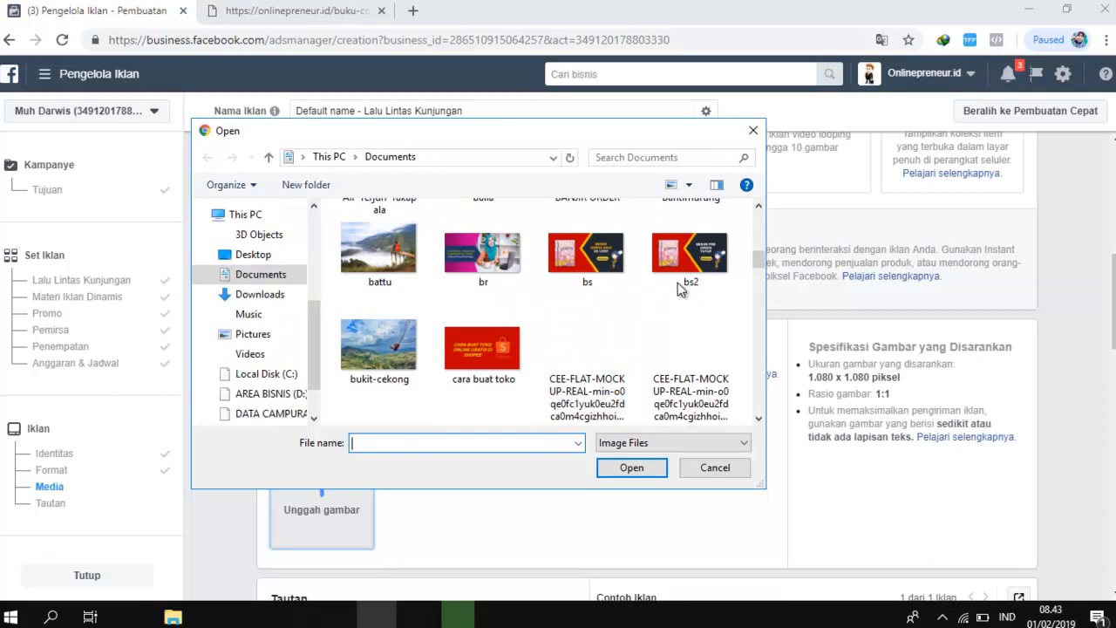
pyautogui.scroll(2, 608, 340)
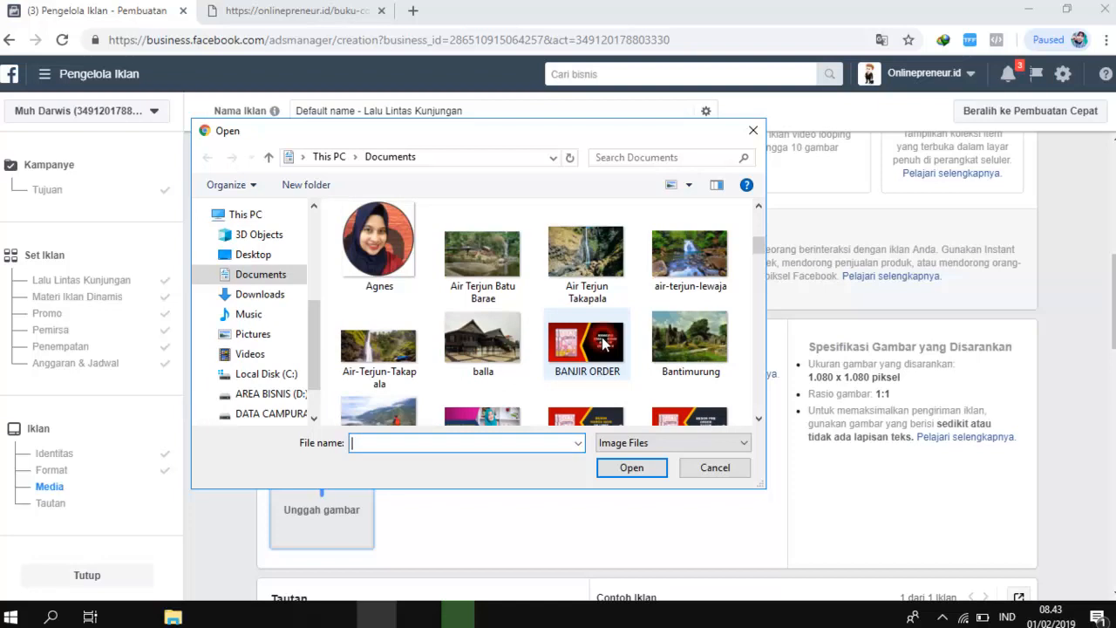
pyautogui.doubleClick(579, 362)
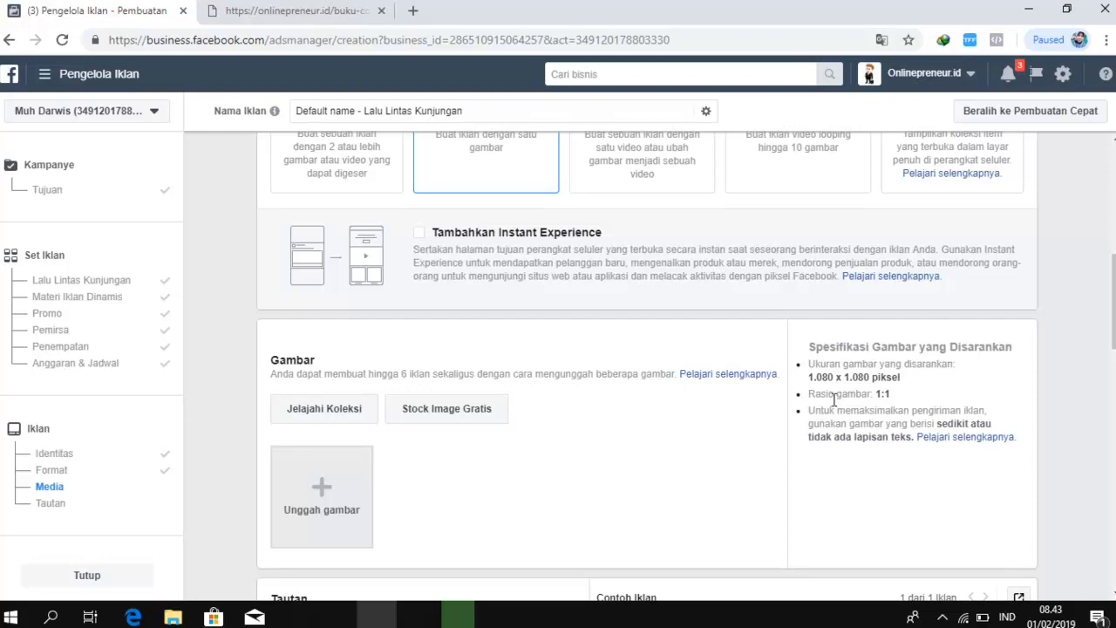
# - Check the media section and choose the BANJIR ORDER image from Documents for upload again
pyautogui.scroll(-2, 742, 407)
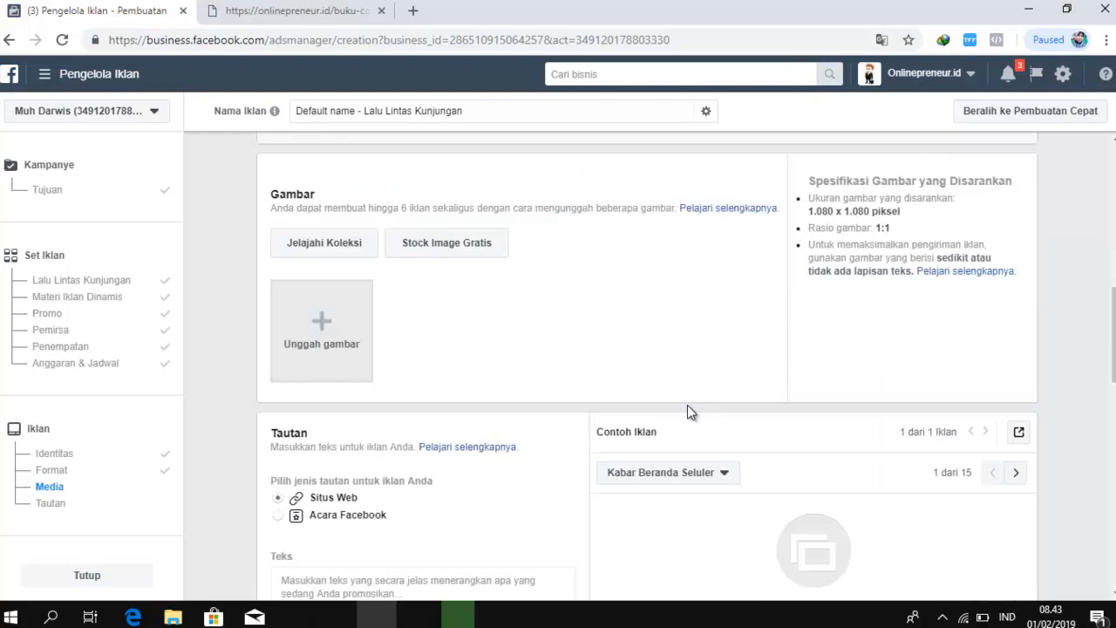
pyautogui.scroll(-2, 252, 451)
pyautogui.scroll(-1, 361, 412)
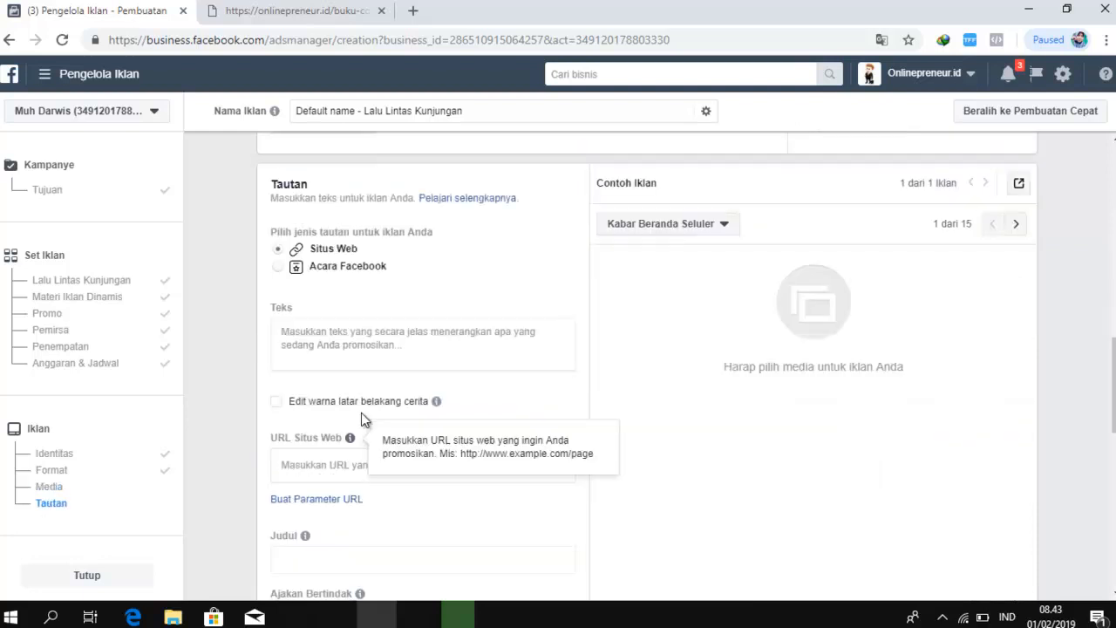
pyautogui.scroll(3, 364, 420)
pyautogui.click(333, 336)
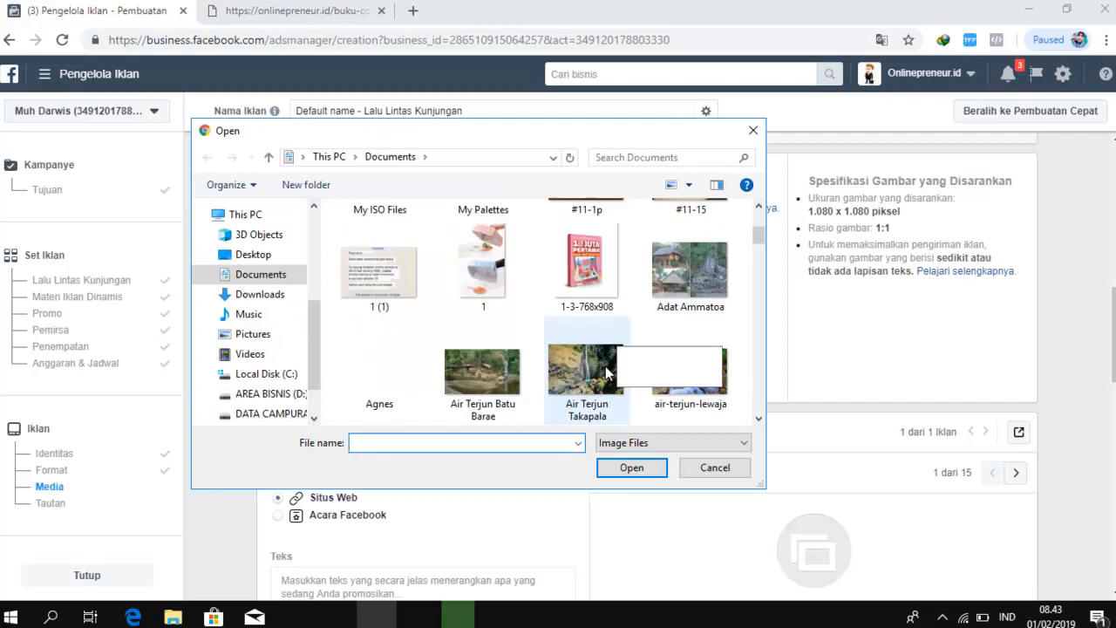
pyautogui.doubleClick(598, 369)
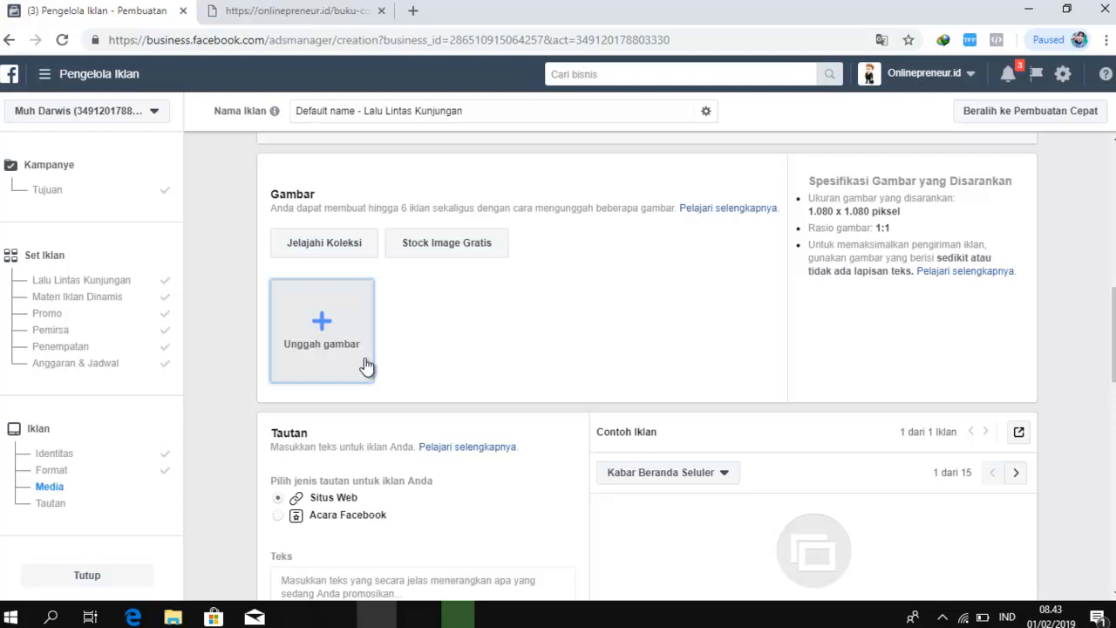
pyautogui.scroll(-2, 366, 366)
pyautogui.scroll(-1, 365, 359)
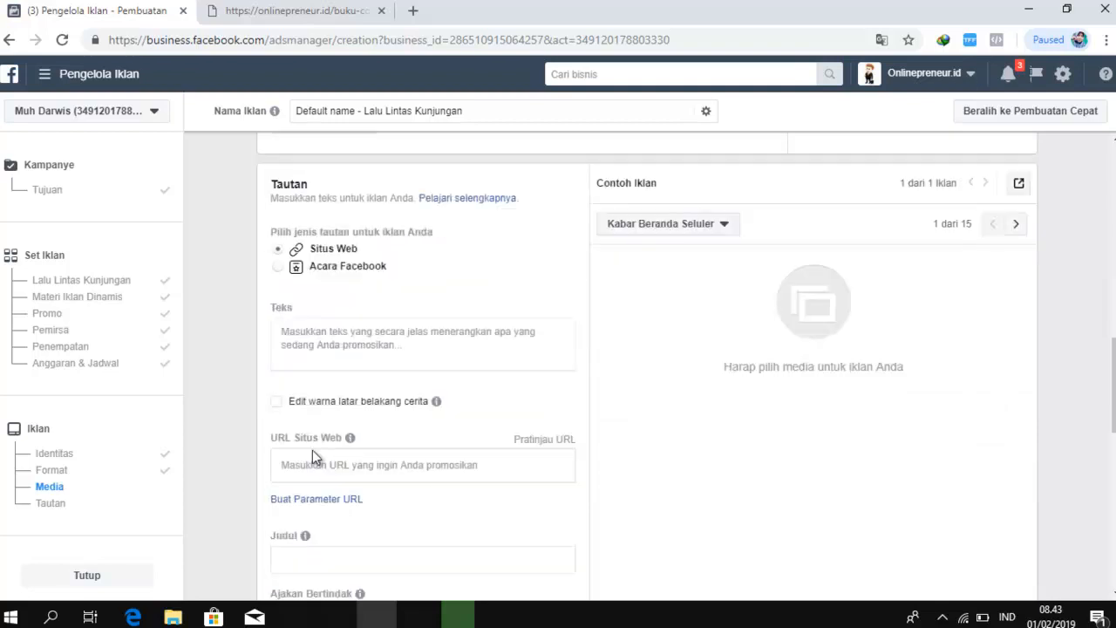
pyautogui.scroll(-1, 312, 436)
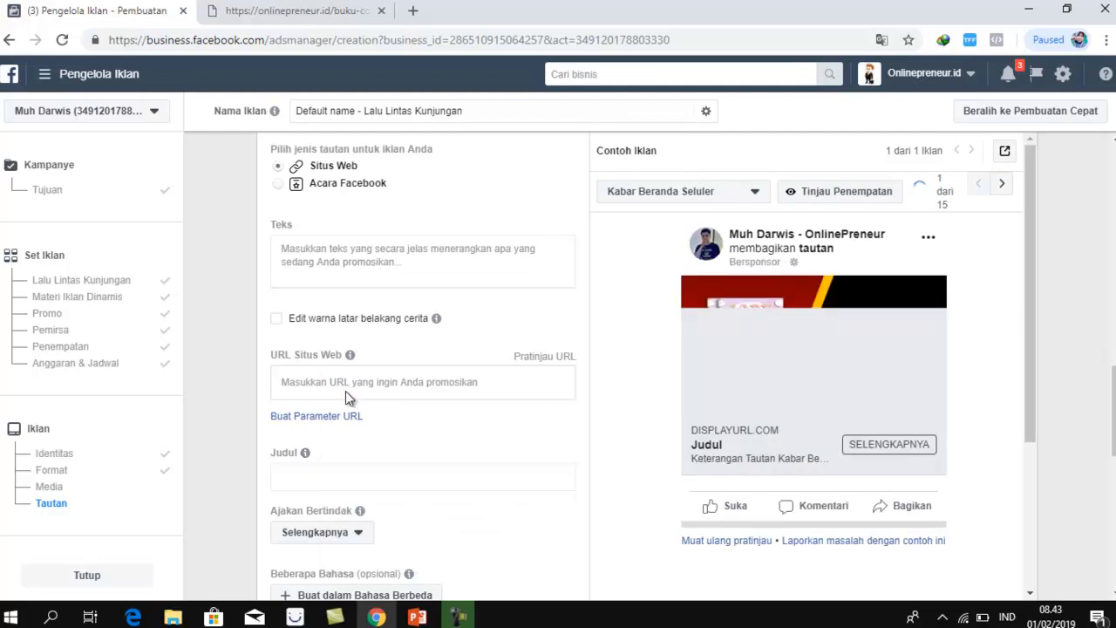
pyautogui.click(365, 384)
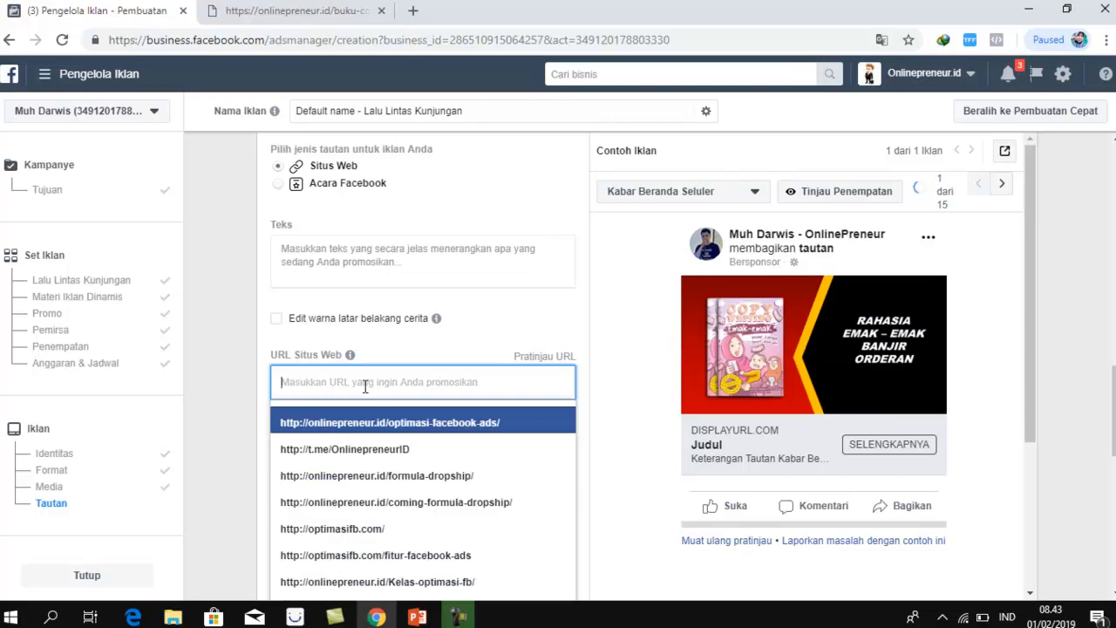
pyautogui.write('https://onlinepreneur.id/buku-copywriting-emak-emak/')
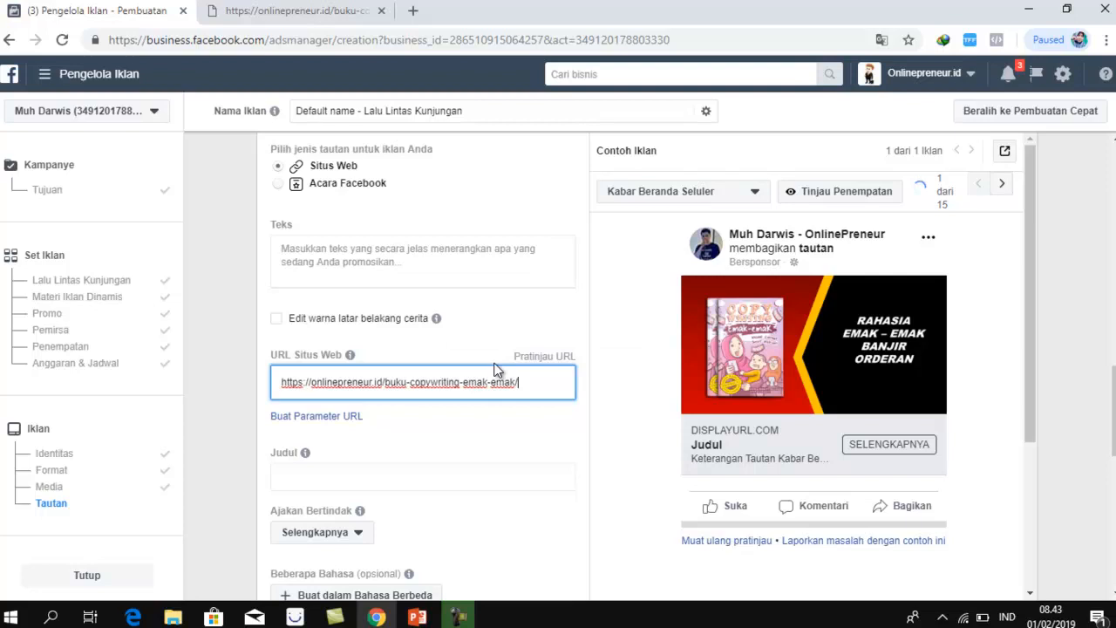
pyautogui.click(502, 330)
pyautogui.click(685, 281)
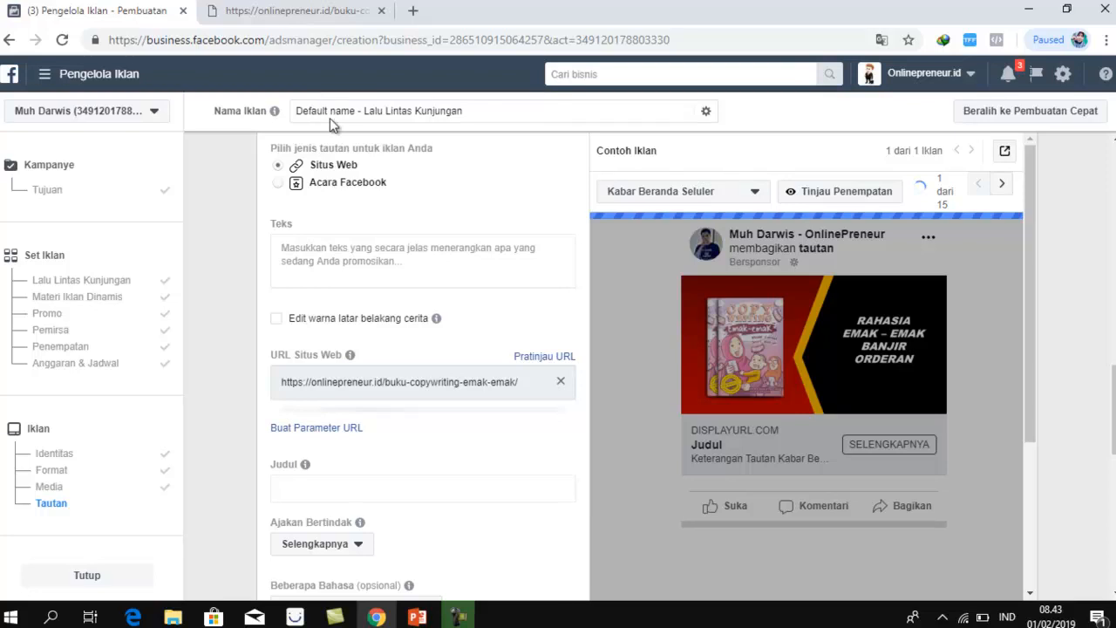
# - Check the landing page and start the ad text with "Dalama buku ini anda akan belajar tentang cara membuat bahasa iklan yang menjual ala emak - emak"
pyautogui.hotkey('ctrl', 'Tab')
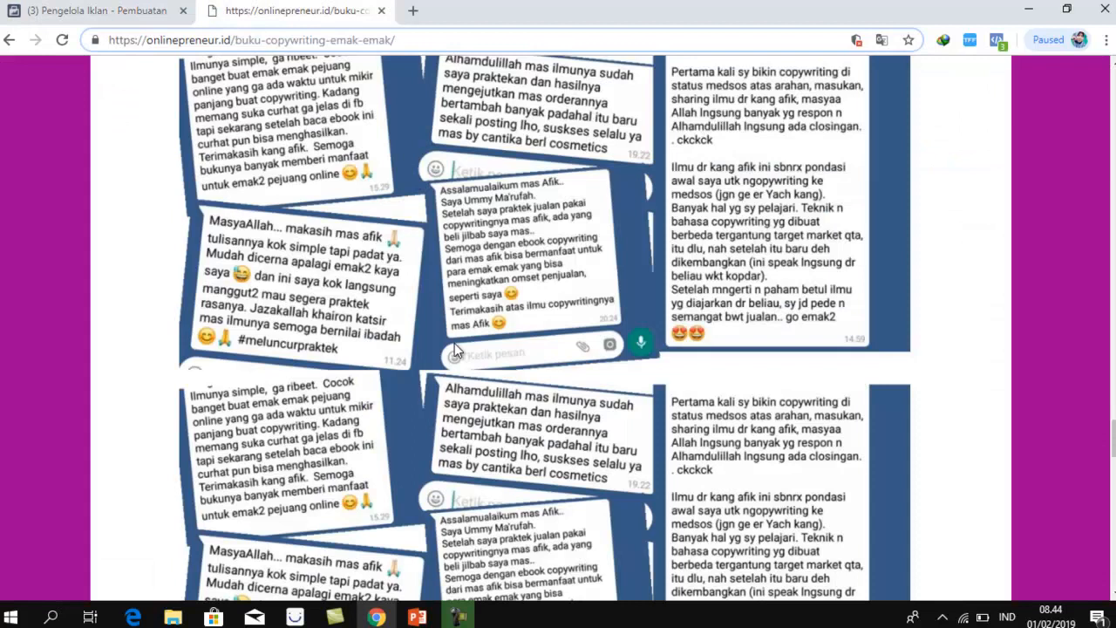
pyautogui.scroll(5, 454, 342)
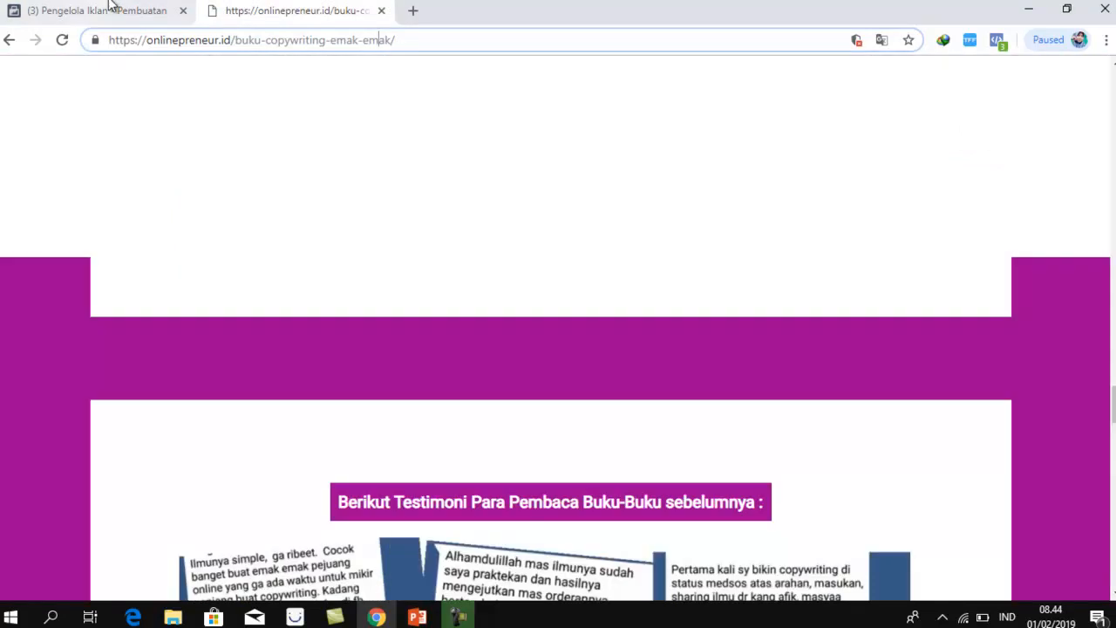
pyautogui.click(111, 6)
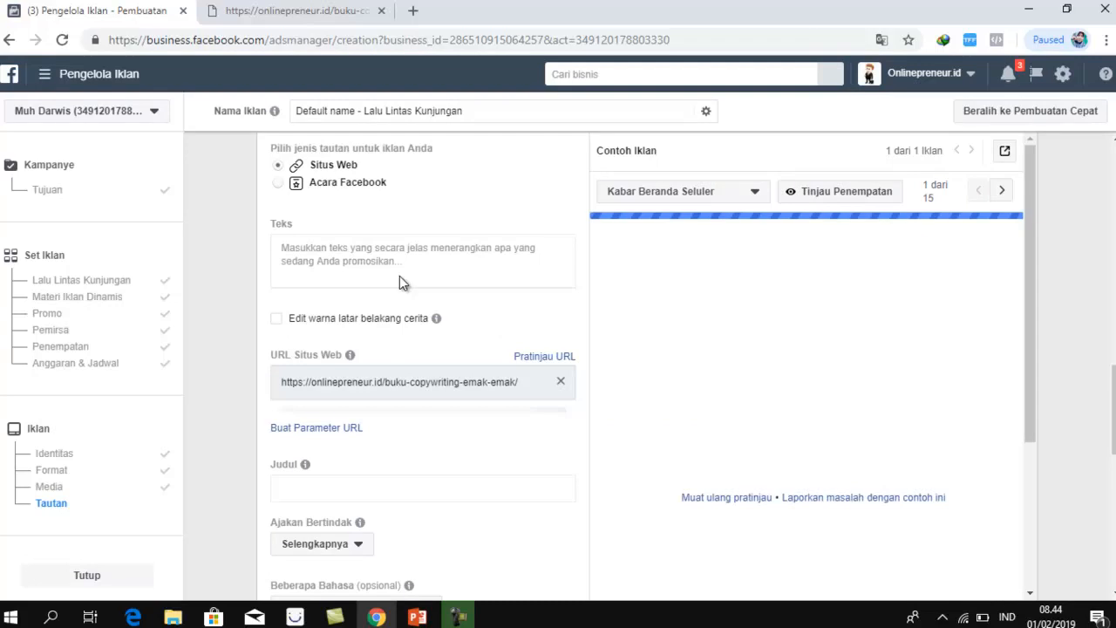
pyautogui.click(339, 248)
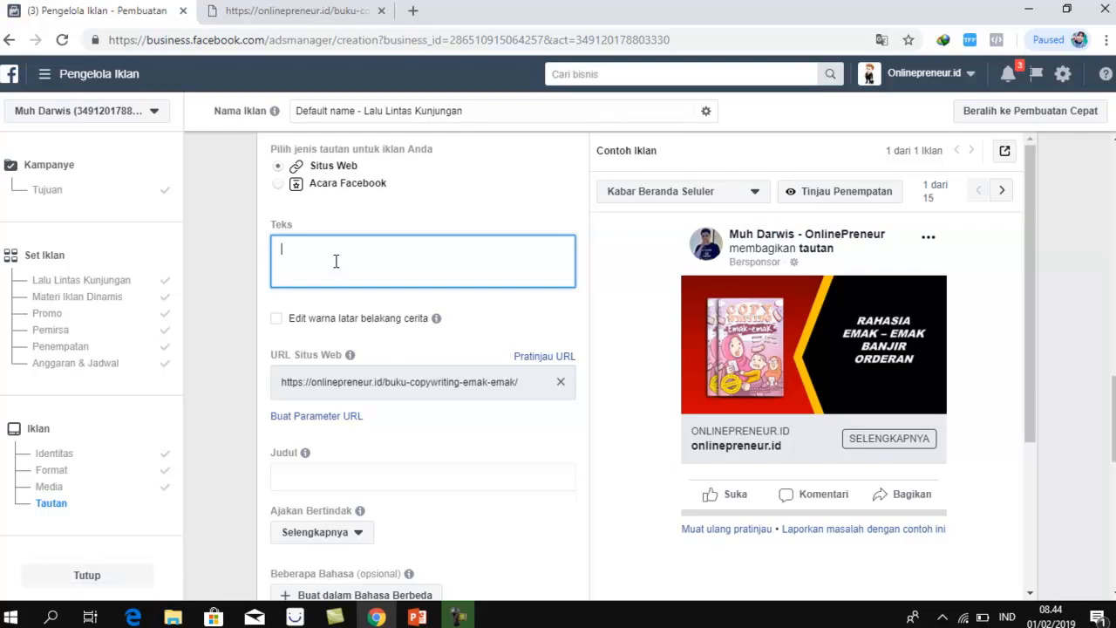
pyautogui.write('Dalama buku ini a')
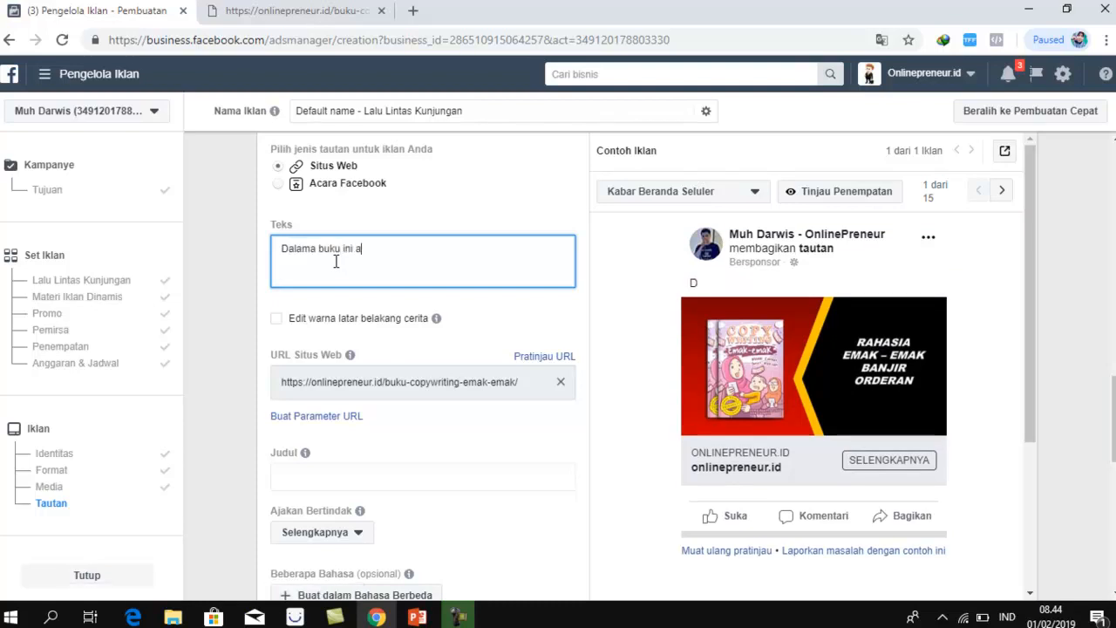
pyautogui.write('nda ')
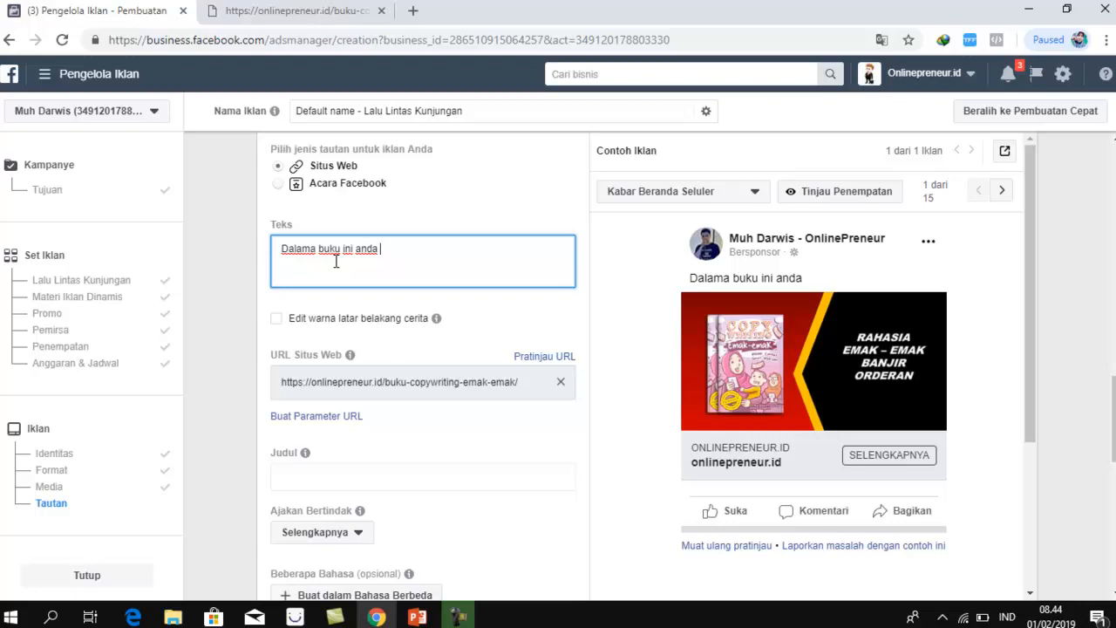
pyautogui.write('akan belajar tentang')
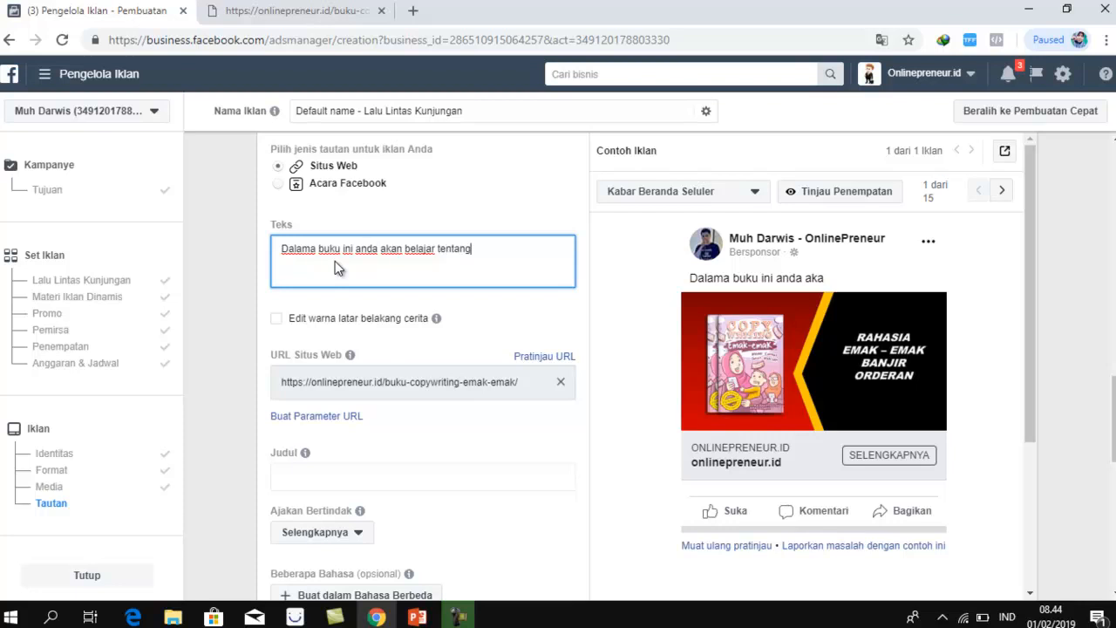
pyautogui.write(' cara membua')
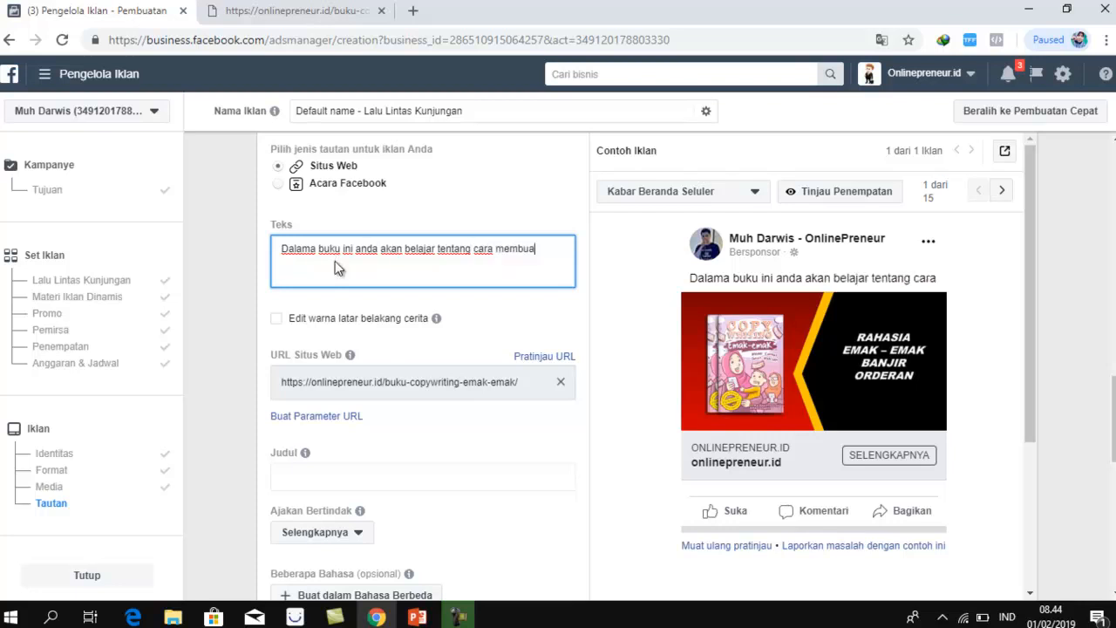
pyautogui.write('t ')
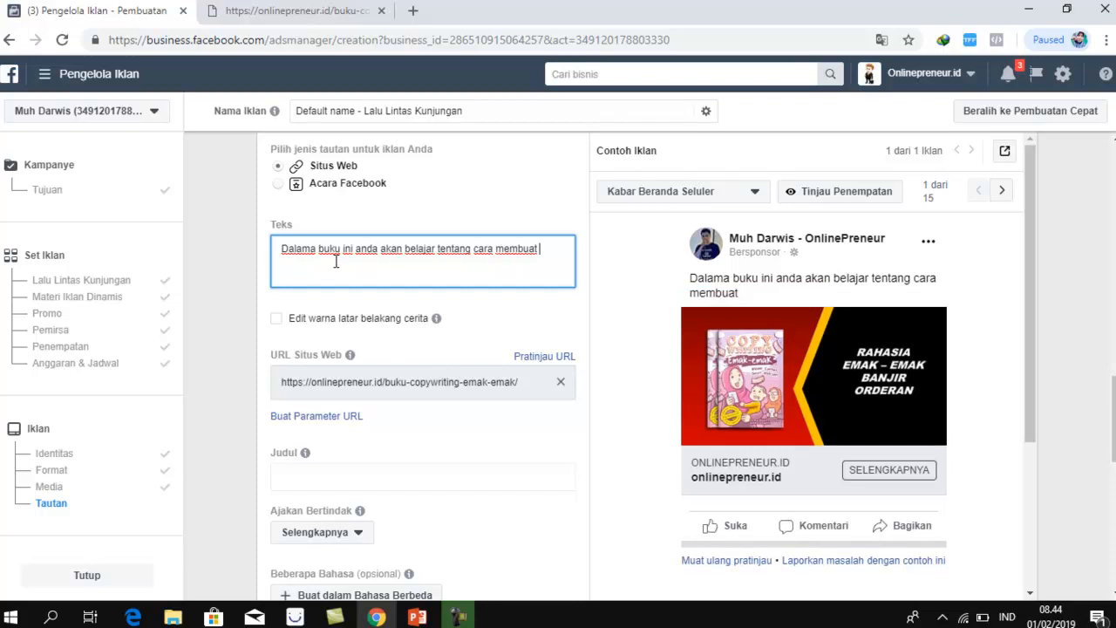
pyautogui.write('bahasa iklan yang menjua')
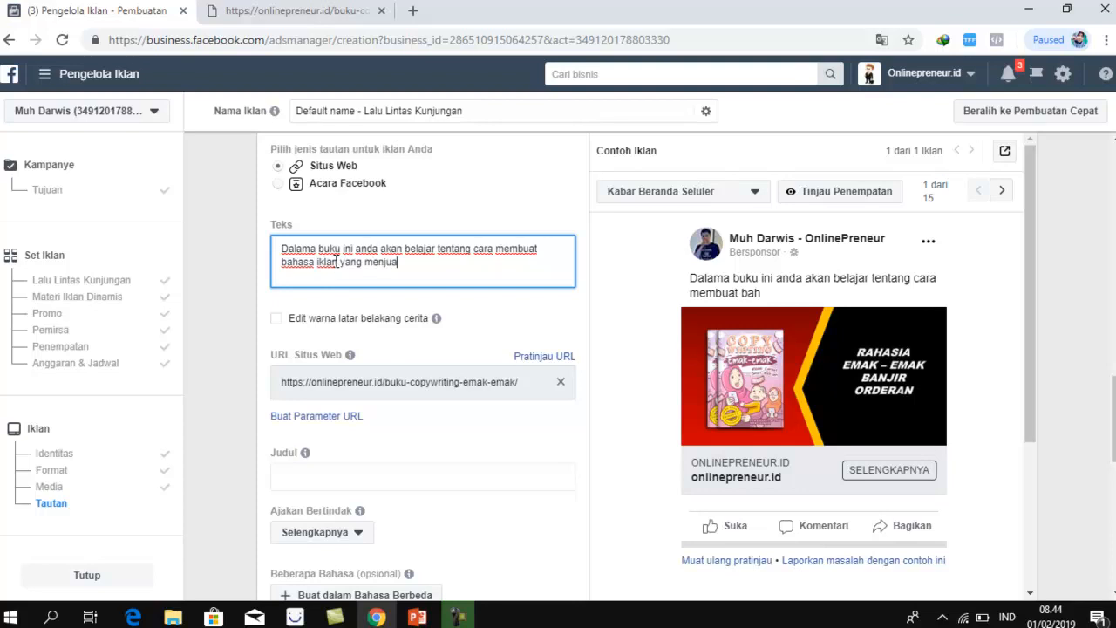
pyautogui.write('l')
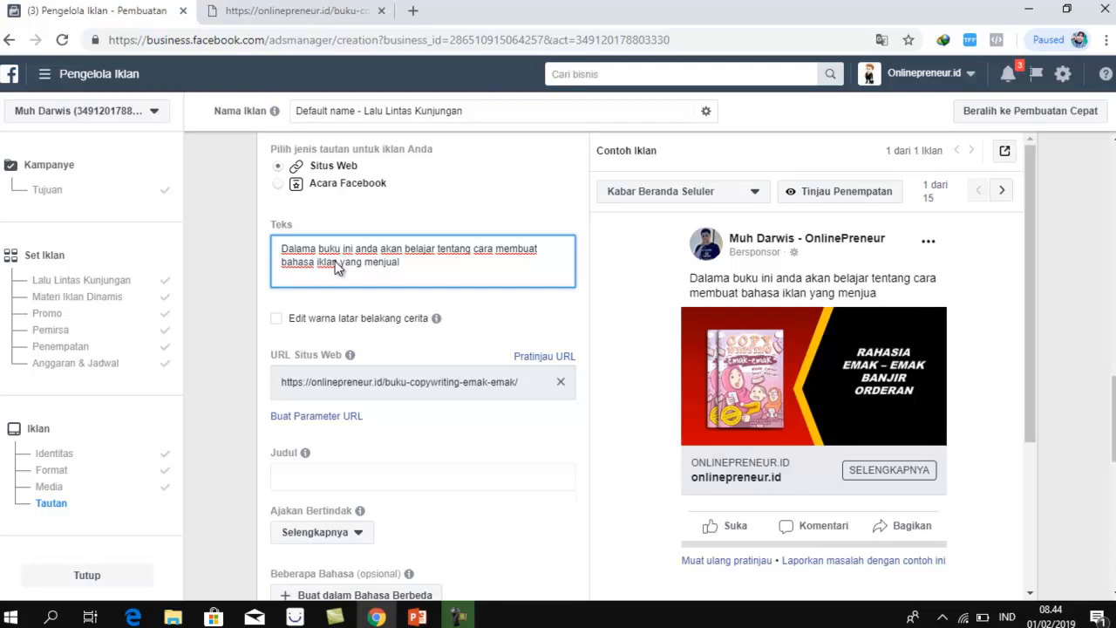
pyautogui.write(' ala emak - emak ')
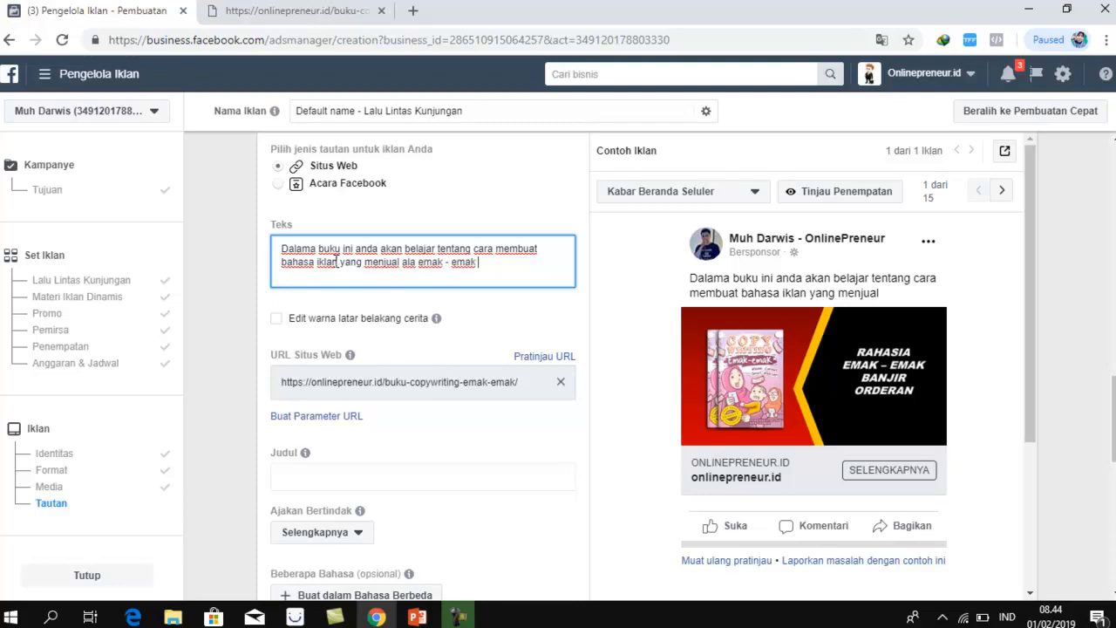
pyautogui.write('yangs')
pyautogui.press('BackSpace')
pyautogui.press('BackSpace')
pyautogui.press('BackSpace')
pyautogui.press('BackSpace')
pyautogui.press('BackSpace')
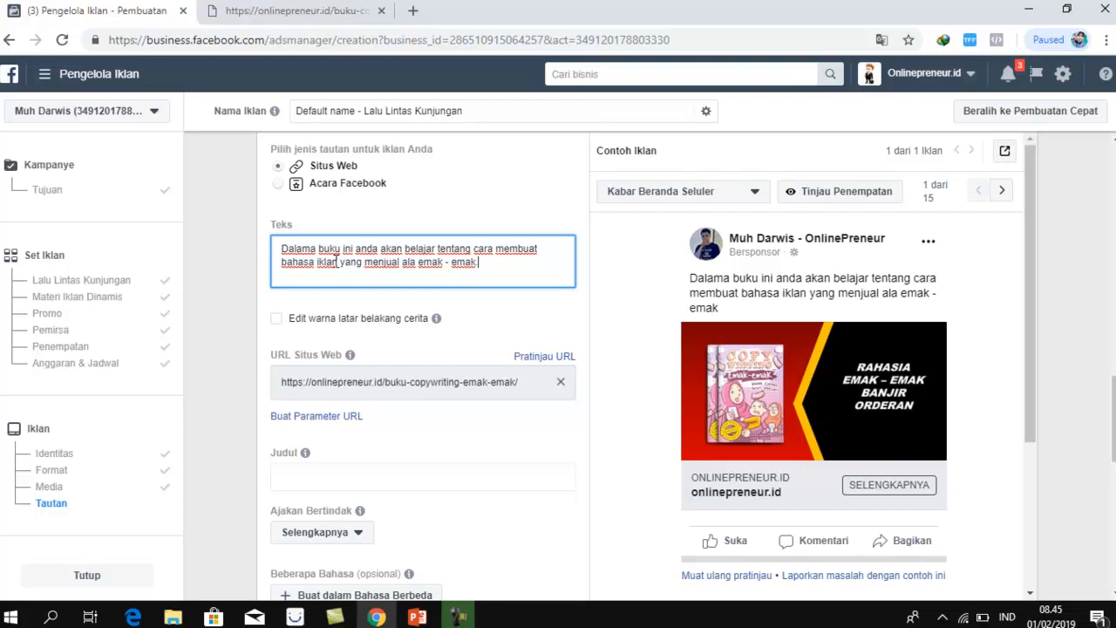
# - Extend the ad text with "Dapatkan DISKON 50% jika order sekarang. Klik gambar !" after the sentence about emak - emak
pyautogui.write('Dapatkan DISKON ')
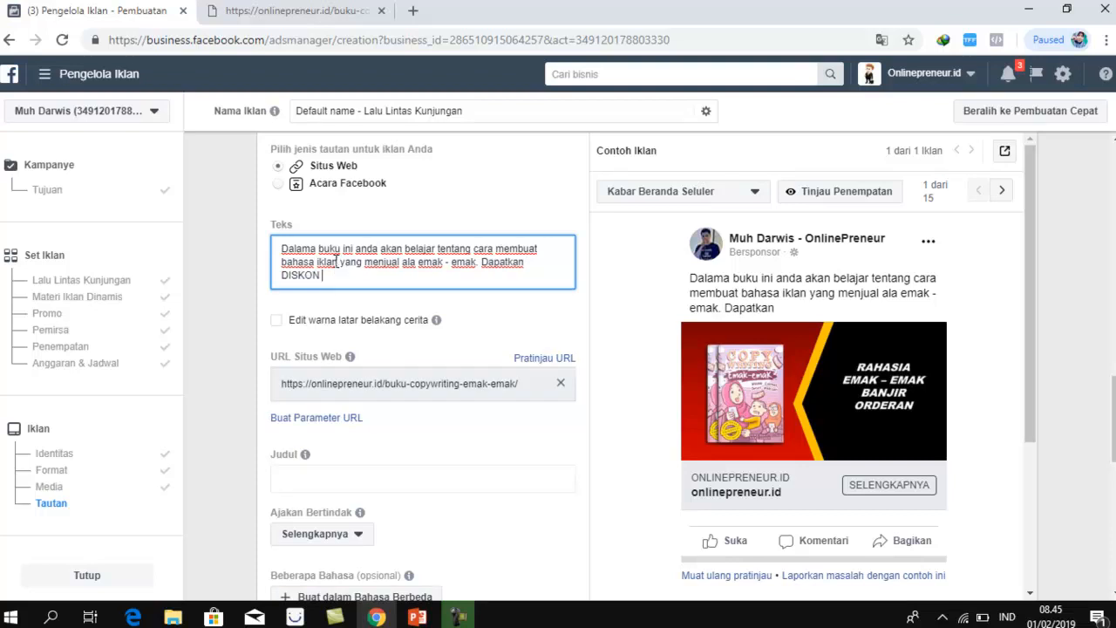
pyautogui.write('50%')
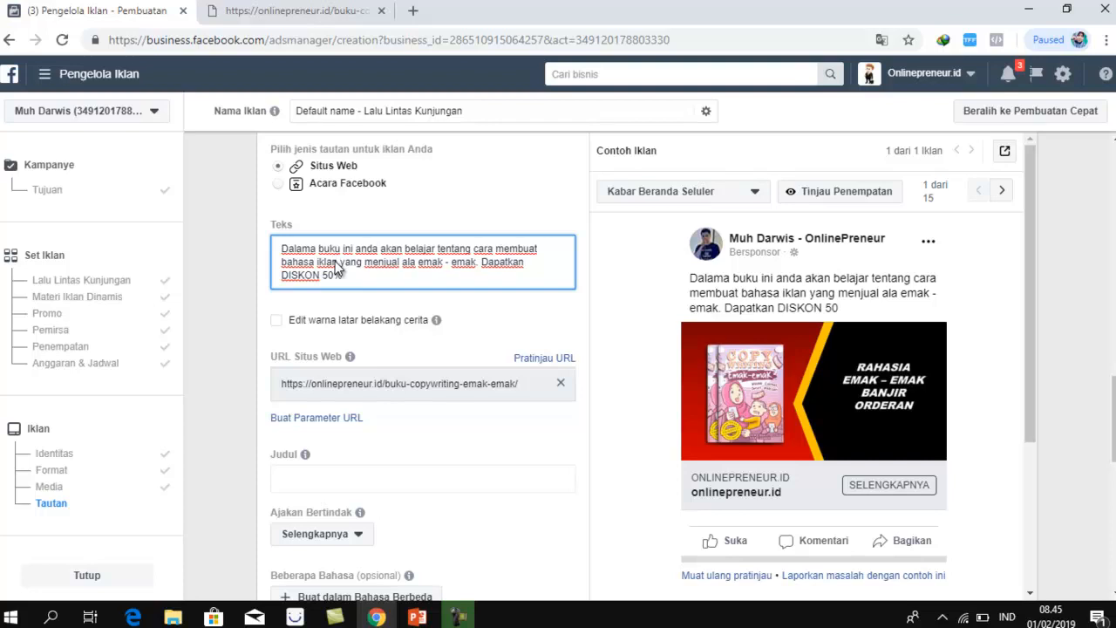
pyautogui.write(' jika order sekarang')
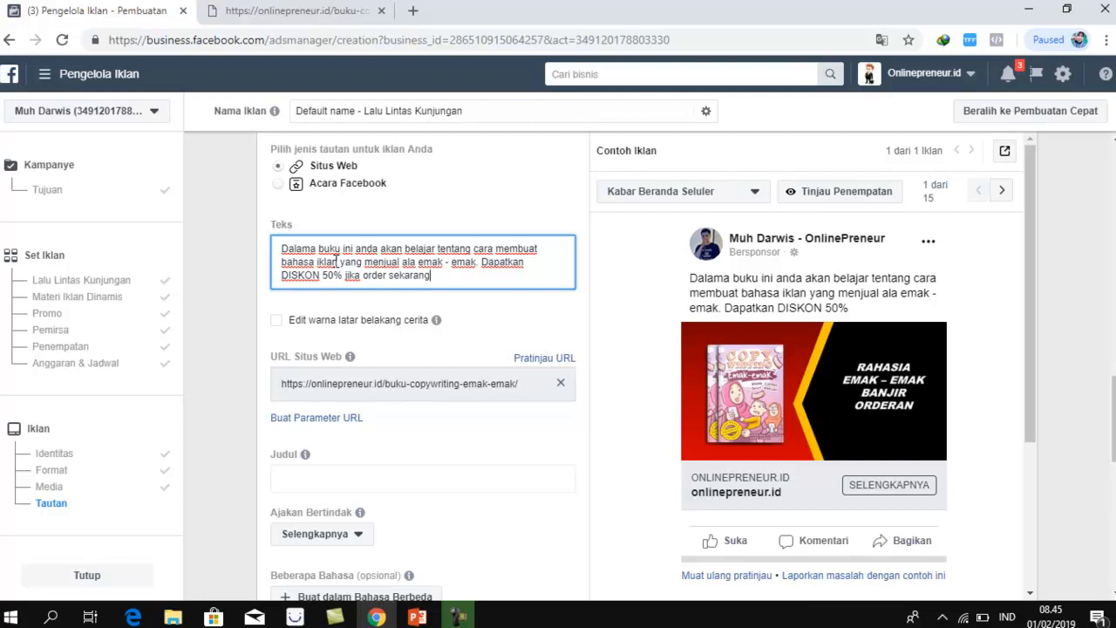
pyautogui.write('. Kl')
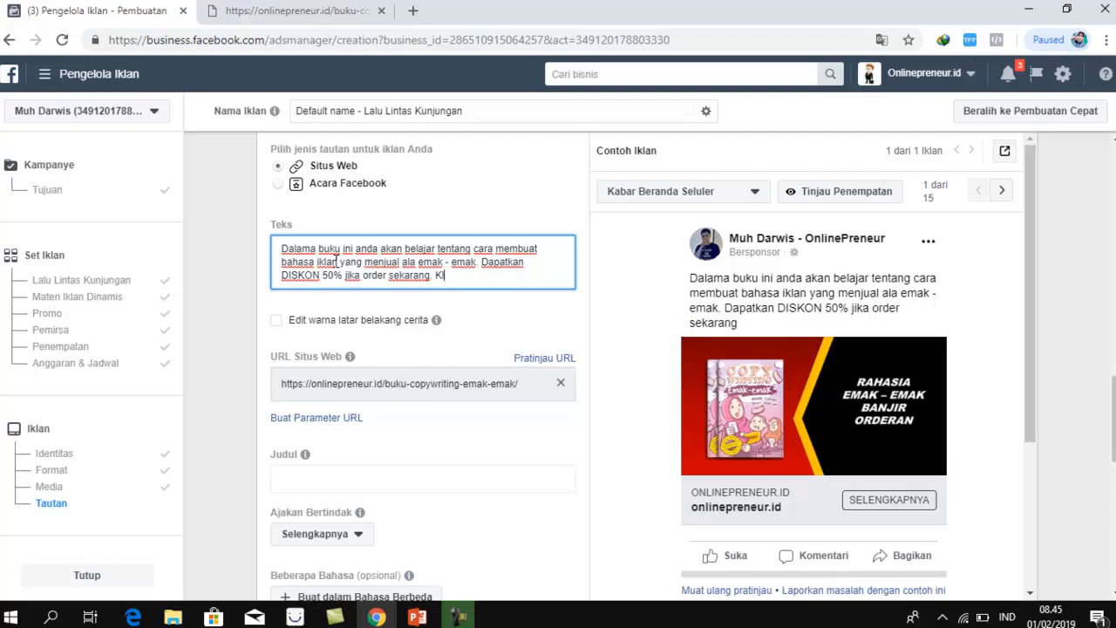
pyautogui.write('ik gambar !')
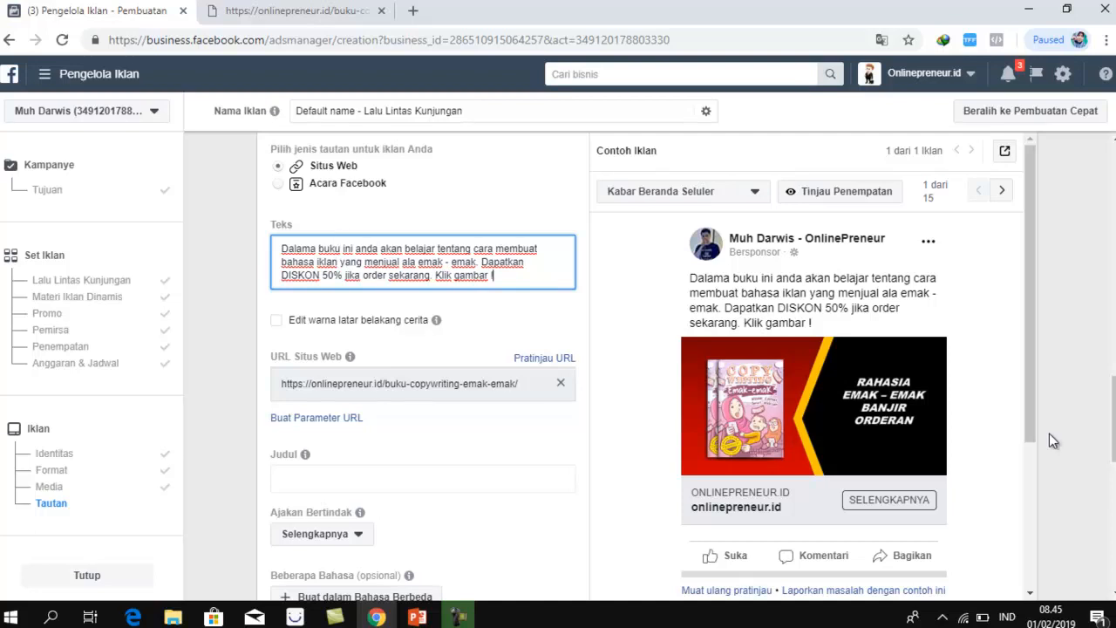
pyautogui.click(1053, 368)
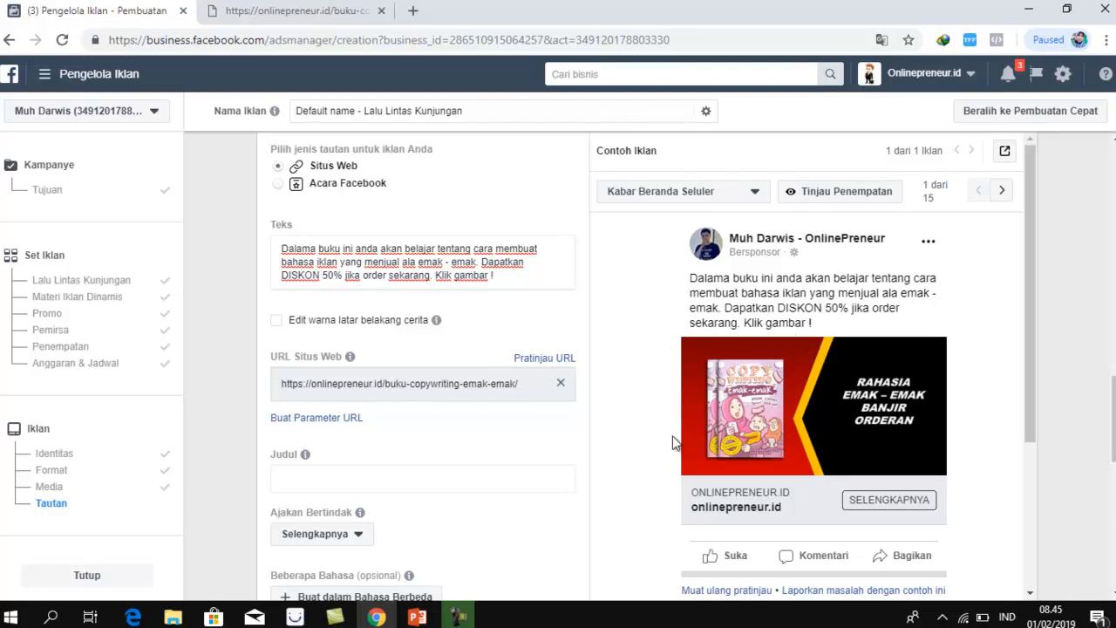
# - Set the ad's headline to "DISKON 50%, ORDER SEBELUM TUTUP"
pyautogui.click(311, 479)
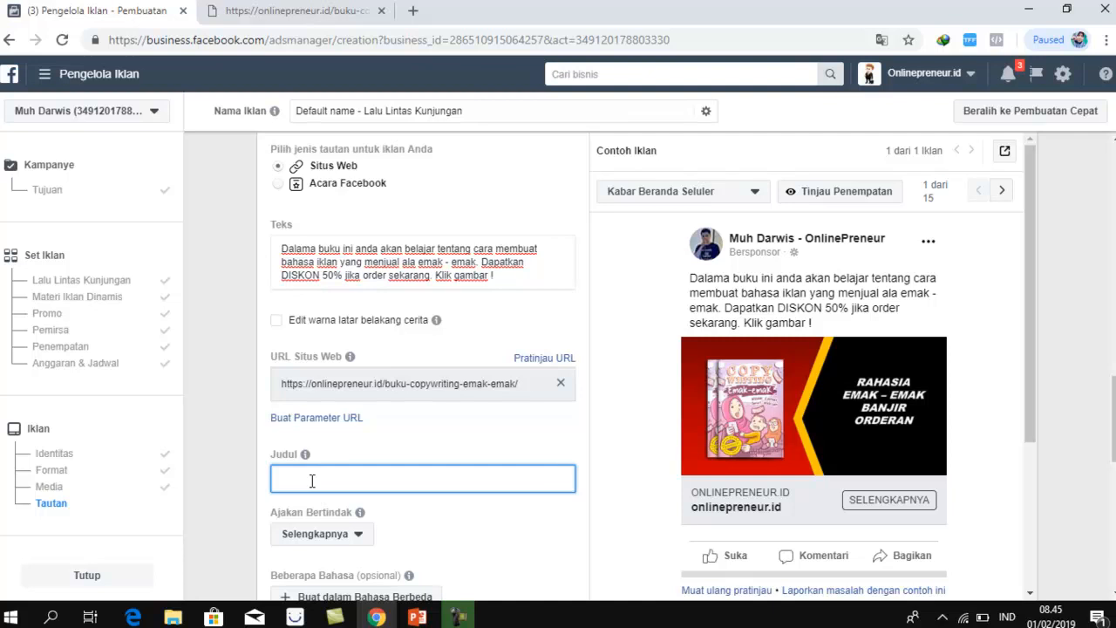
pyautogui.write('DISKON 50%, O')
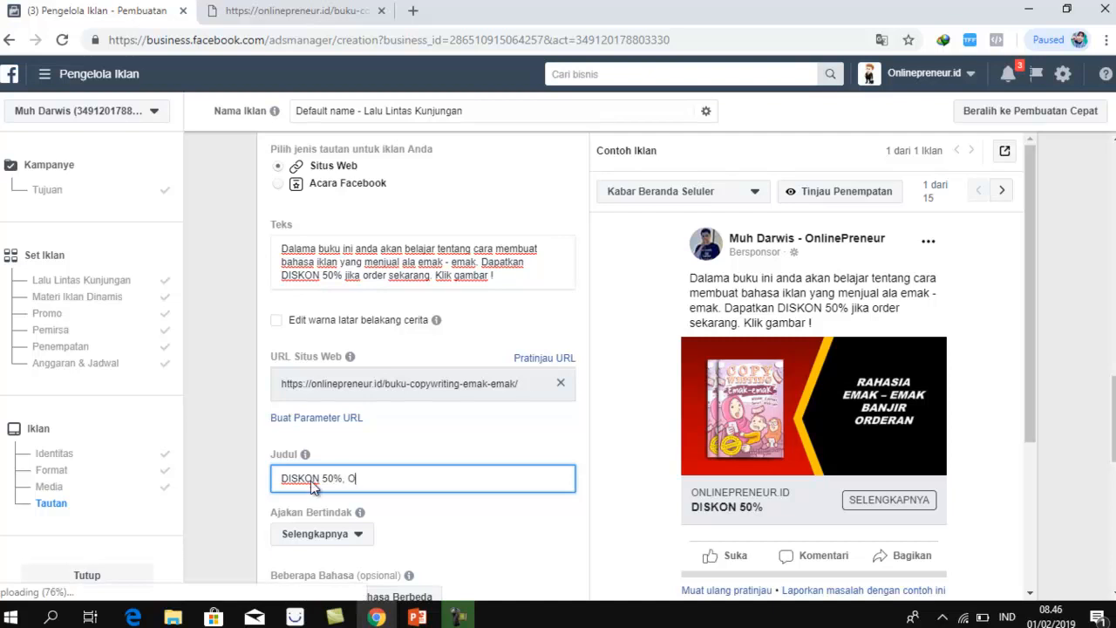
pyautogui.write('RDER SEB')
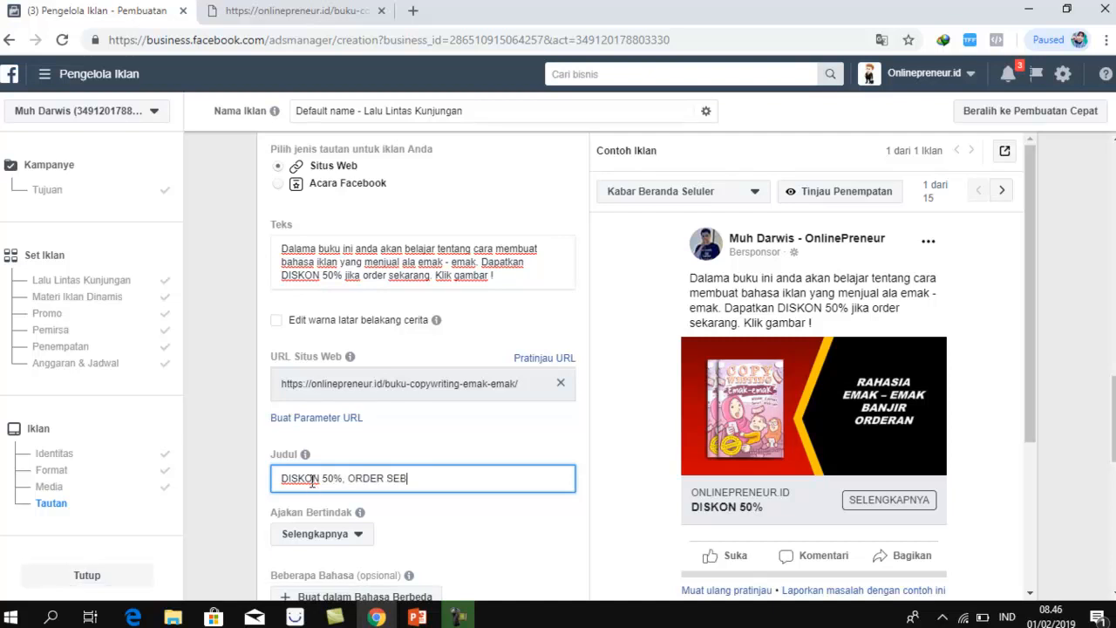
pyautogui.write('ELUM TUTUP')
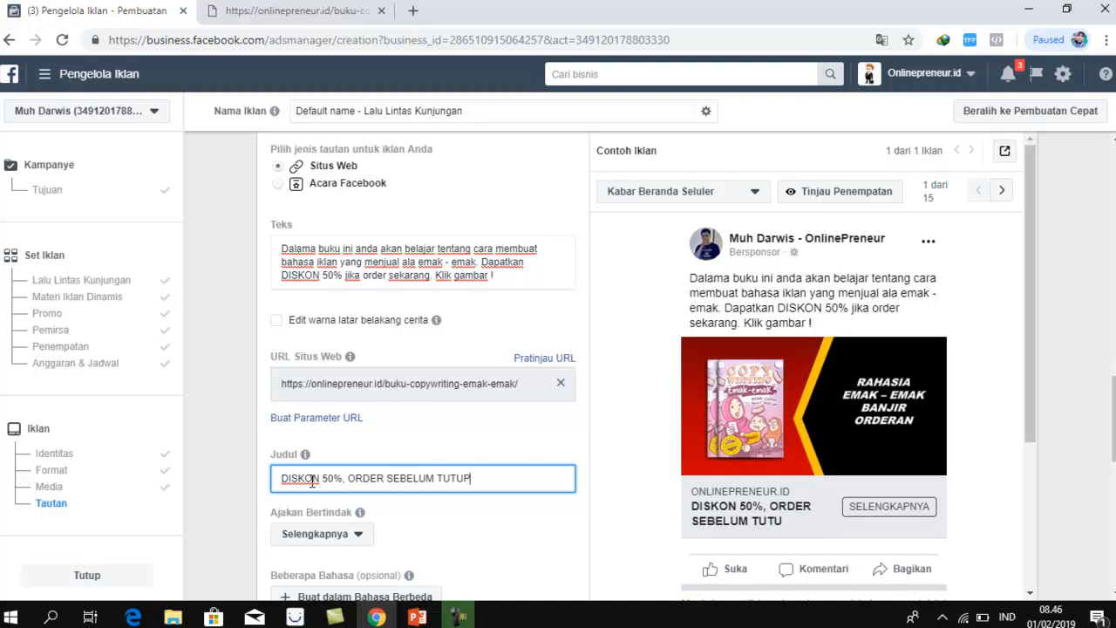
pyautogui.click(441, 443)
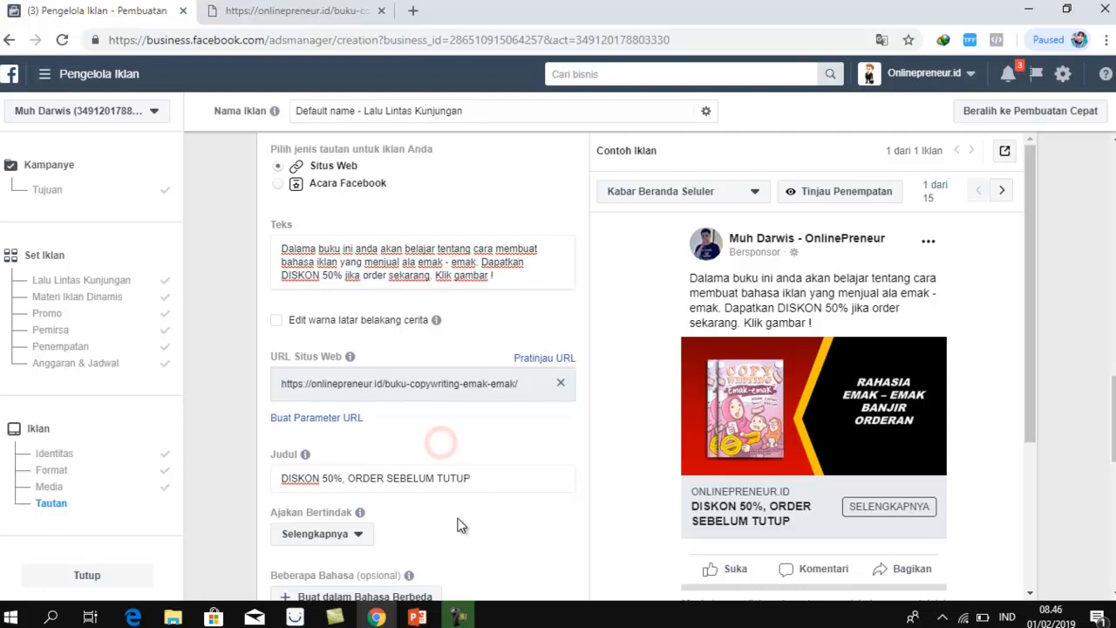
# - Change the ad's call to action to Pesan Sekarang
pyautogui.scroll(-2, 797, 507)
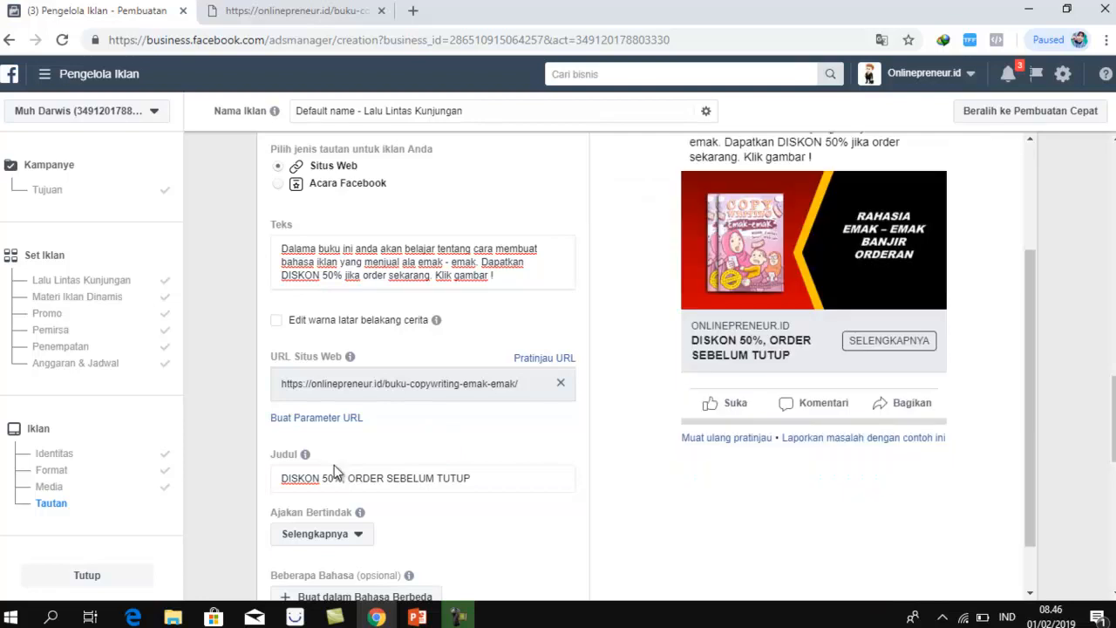
pyautogui.scroll(-2, 334, 465)
pyautogui.click(327, 375)
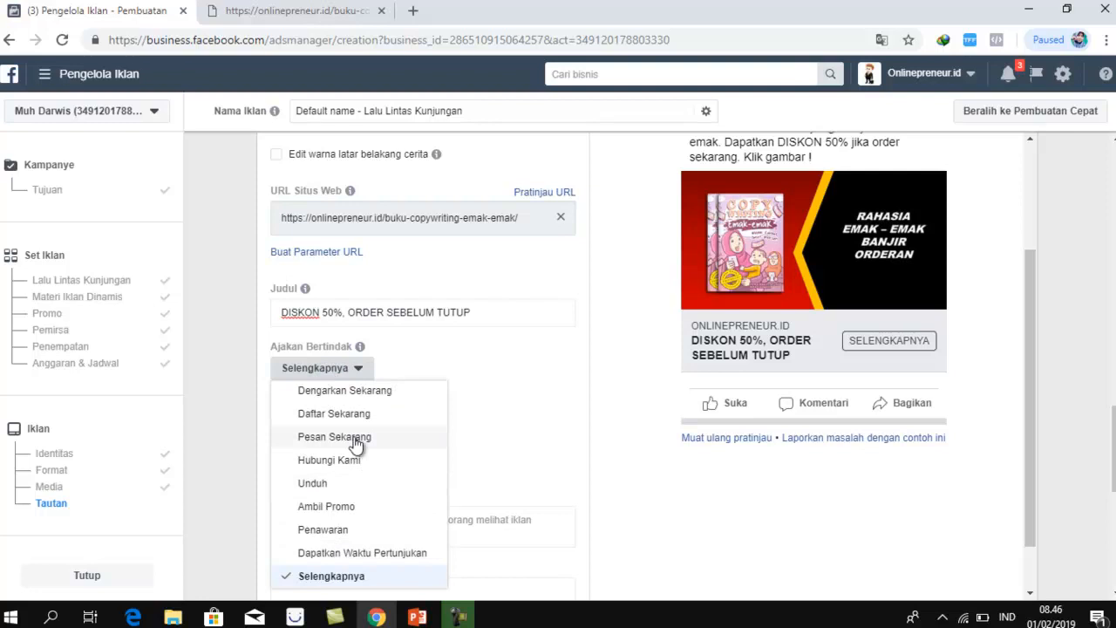
pyautogui.click(353, 442)
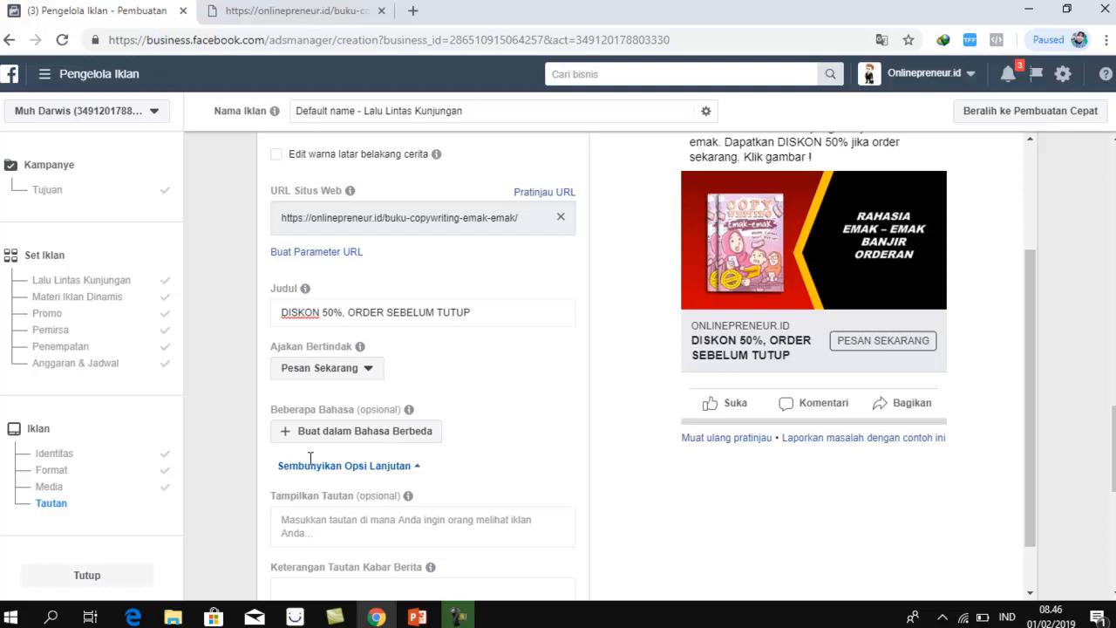
# - Review the ad's advanced link options, conversion tracking, text, headline and preview
pyautogui.scroll(-5, 308, 458)
pyautogui.scroll(-1, 308, 458)
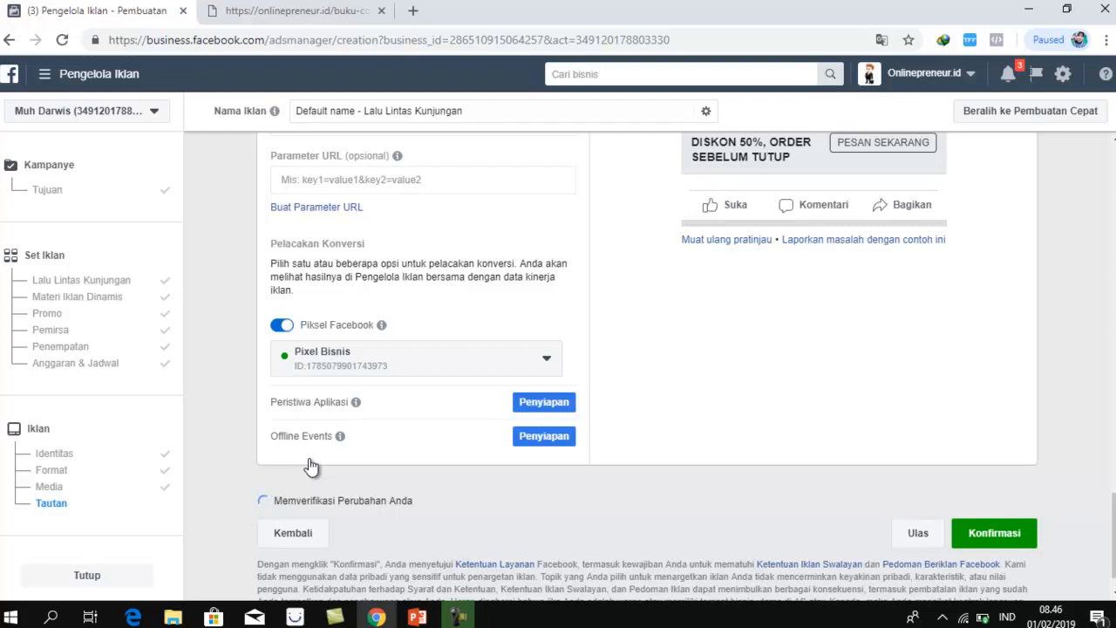
pyautogui.scroll(4, 309, 458)
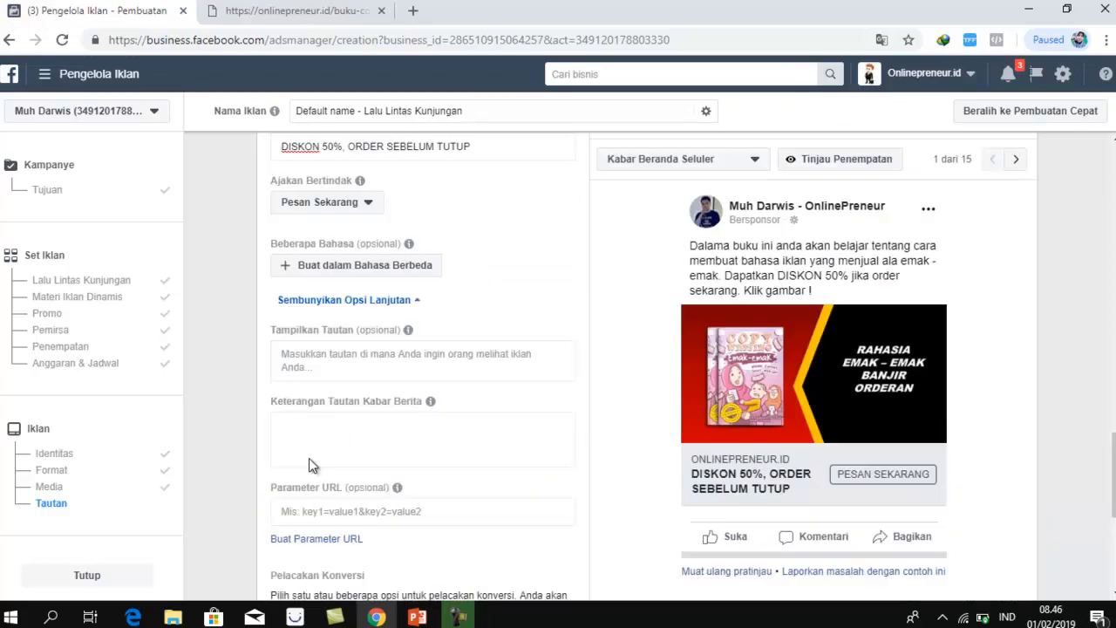
pyautogui.scroll(2, 308, 457)
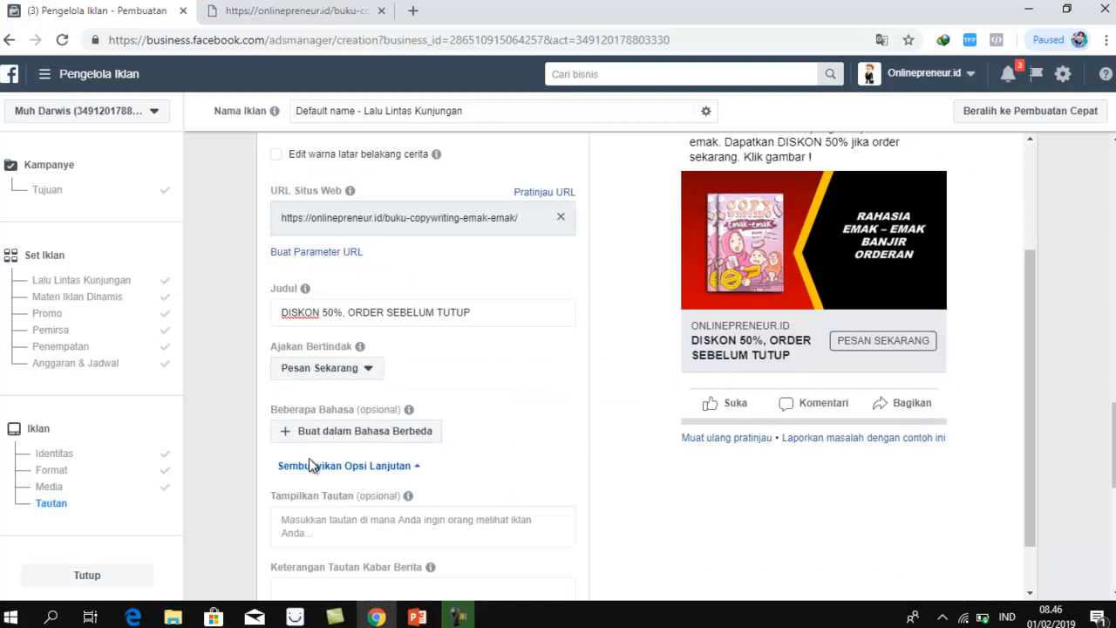
pyautogui.scroll(3, 309, 464)
pyautogui.scroll(1, 309, 465)
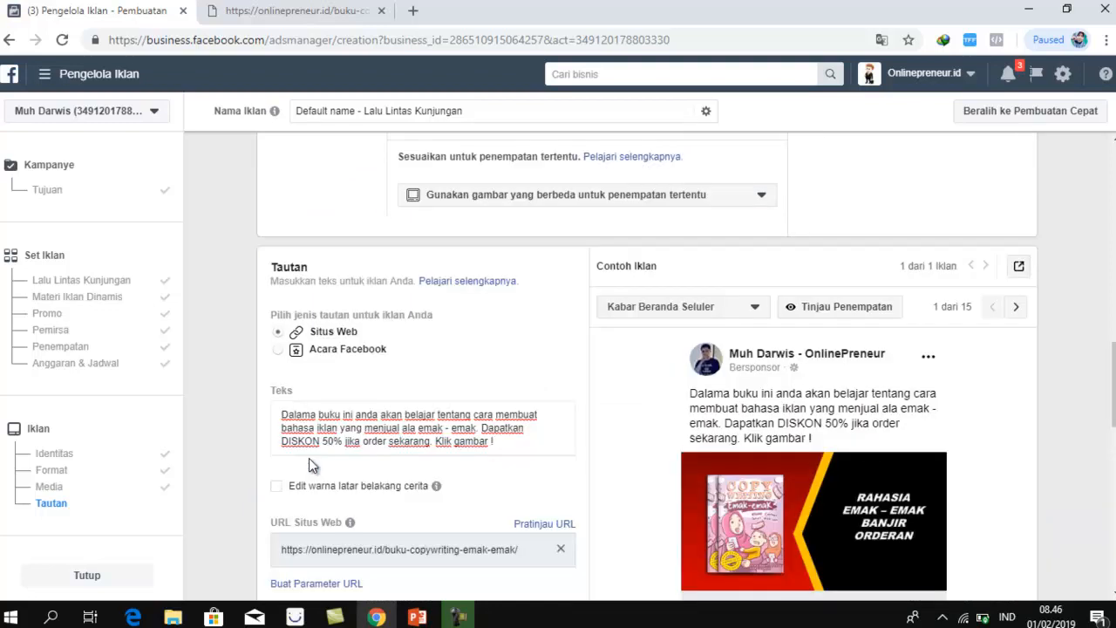
pyautogui.scroll(1, 308, 464)
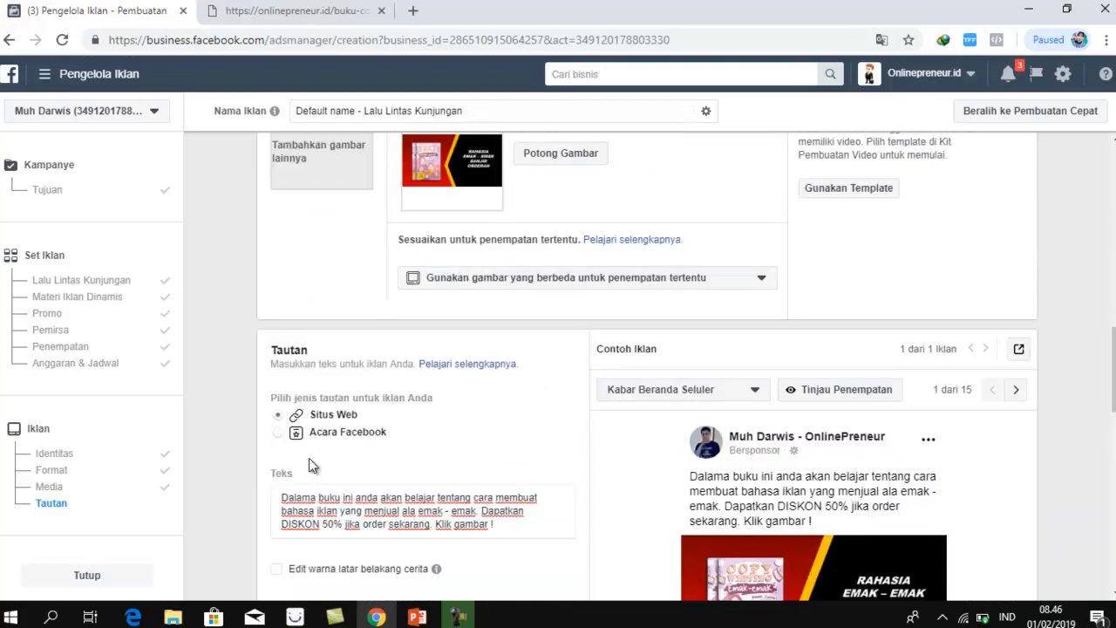
pyautogui.scroll(2, 309, 464)
pyautogui.scroll(-5, 309, 465)
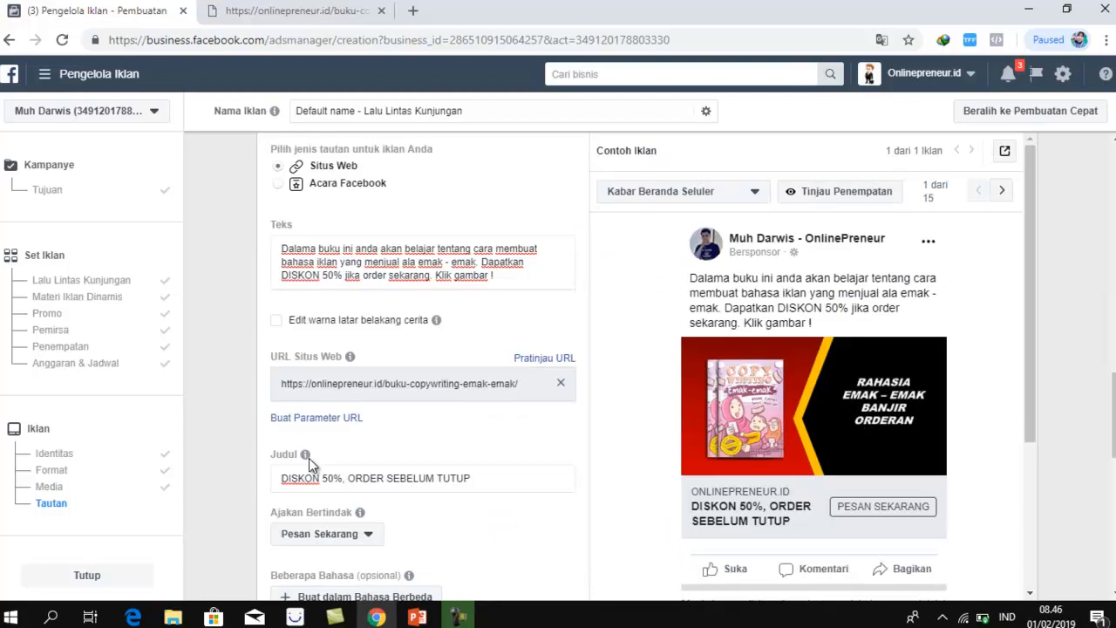
# - Crop the ad image to the Asli ratio, check its text-amount rating and confirm the crop
pyautogui.scroll(2, 309, 462)
pyautogui.scroll(4, 312, 464)
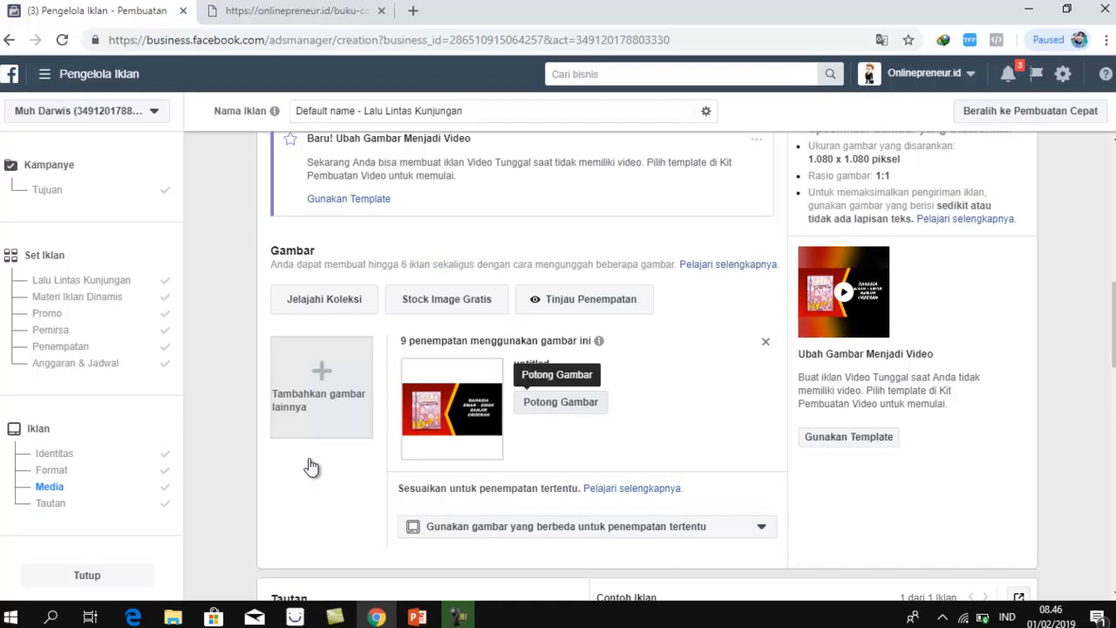
pyautogui.press('Return')
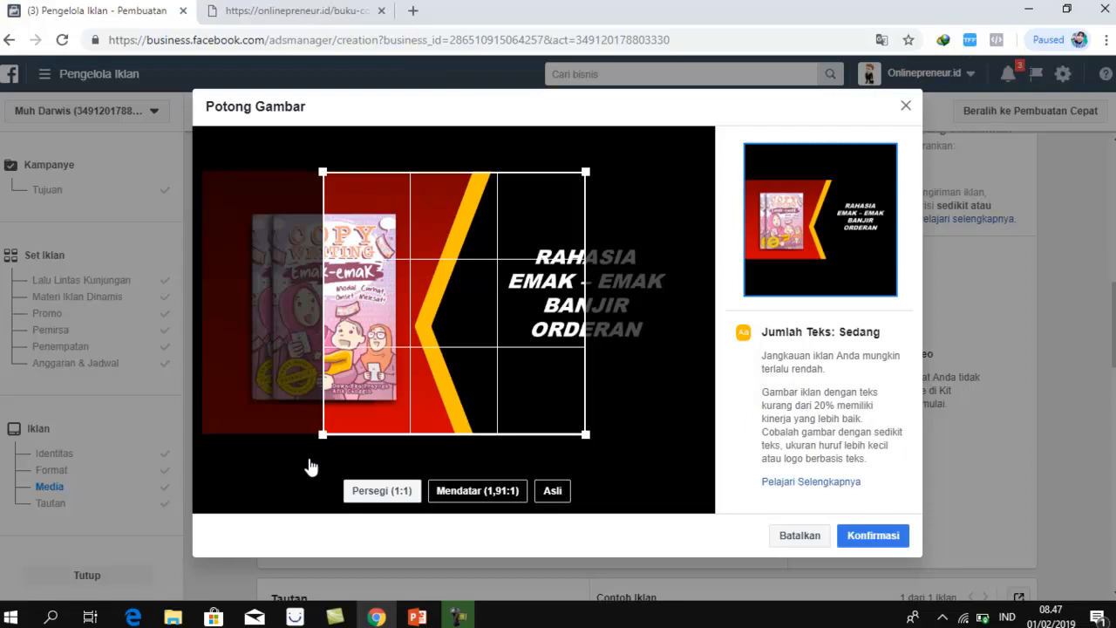
pyautogui.click(310, 466)
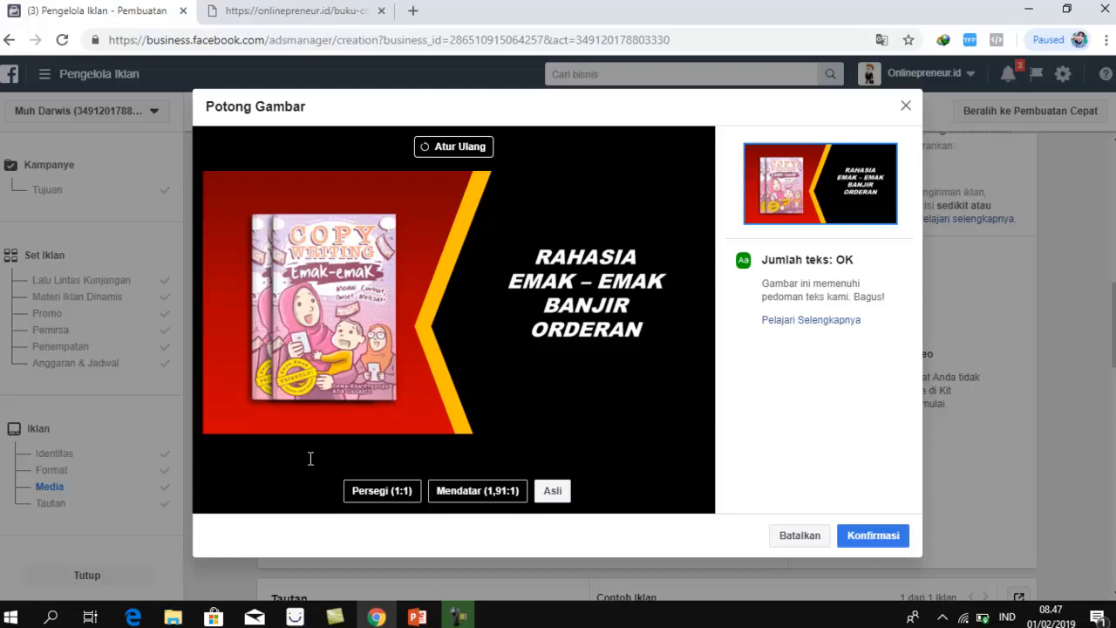
pyautogui.tripleClick(310, 459)
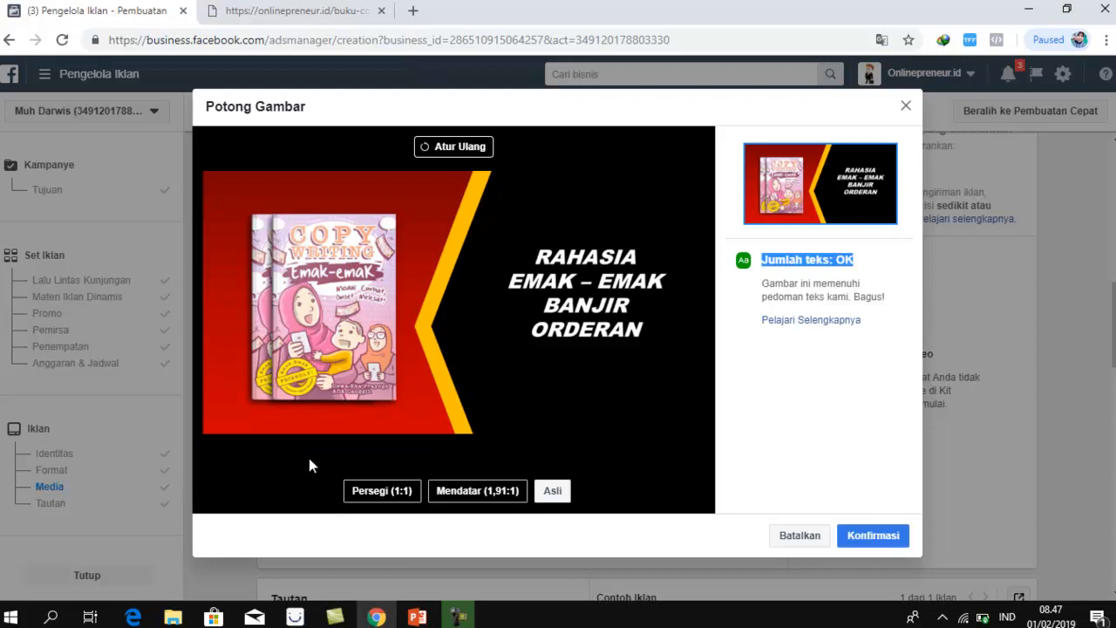
pyautogui.press('Tab')
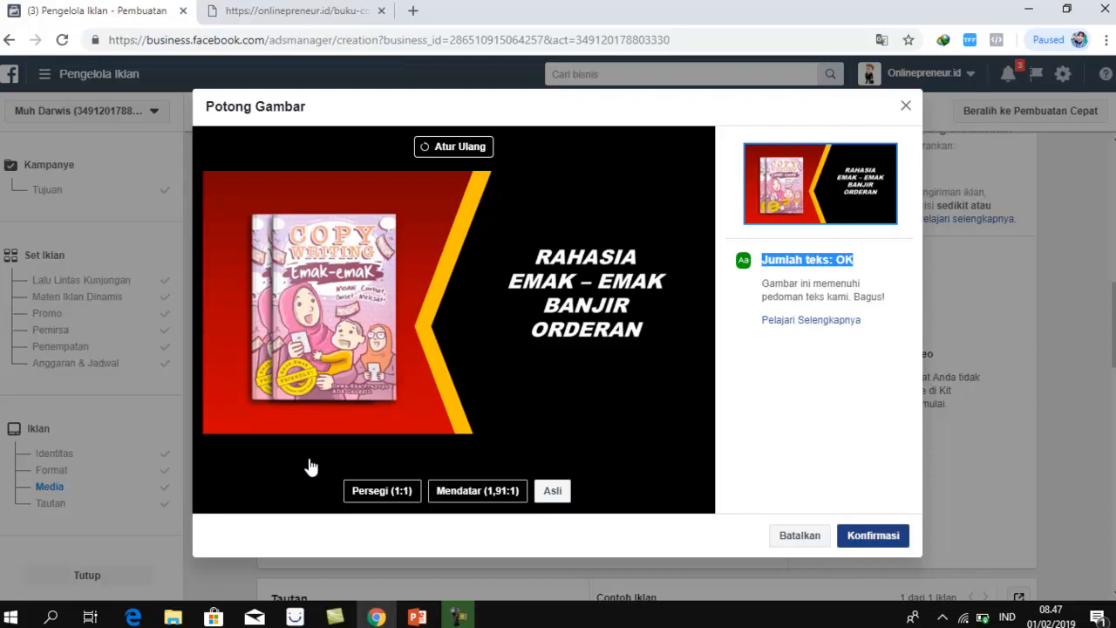
pyautogui.press('Return')
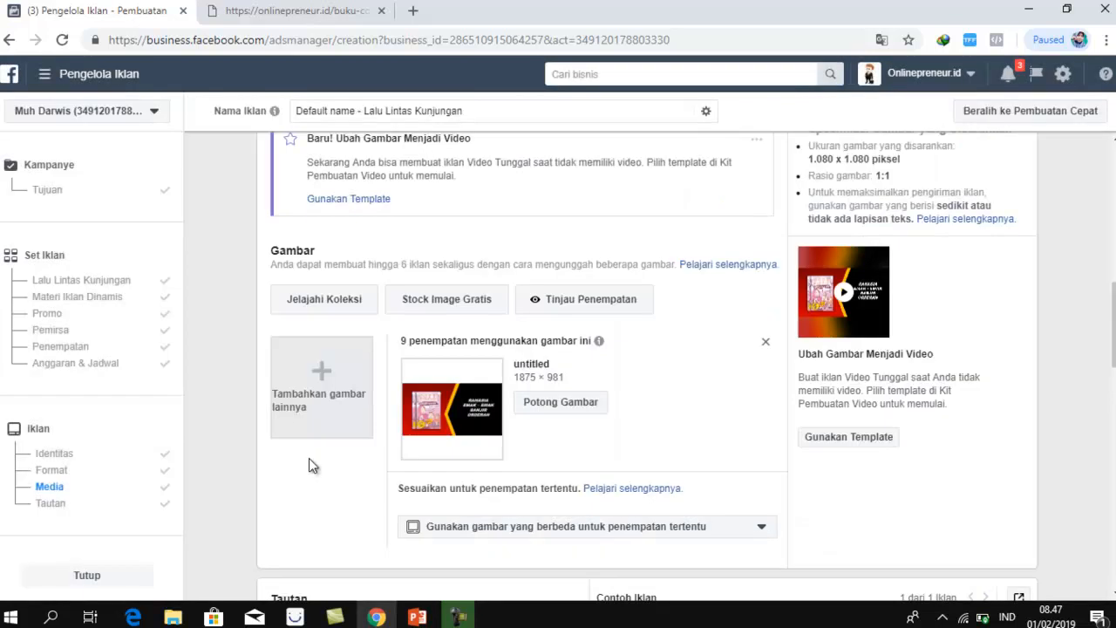
# - Preview the ad in different placements, including Kabar Beranda Desktop and Beranda Instagram, and recheck its image, text and call to action
pyautogui.scroll(-4, 313, 466)
pyautogui.scroll(-1, 311, 465)
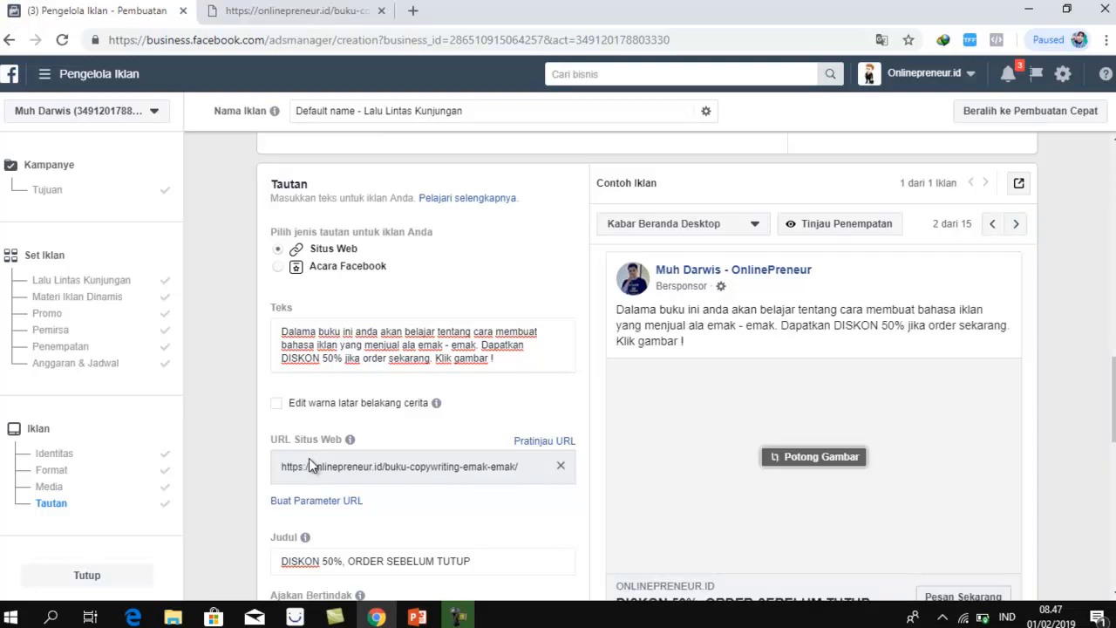
pyautogui.scroll(-2, 312, 466)
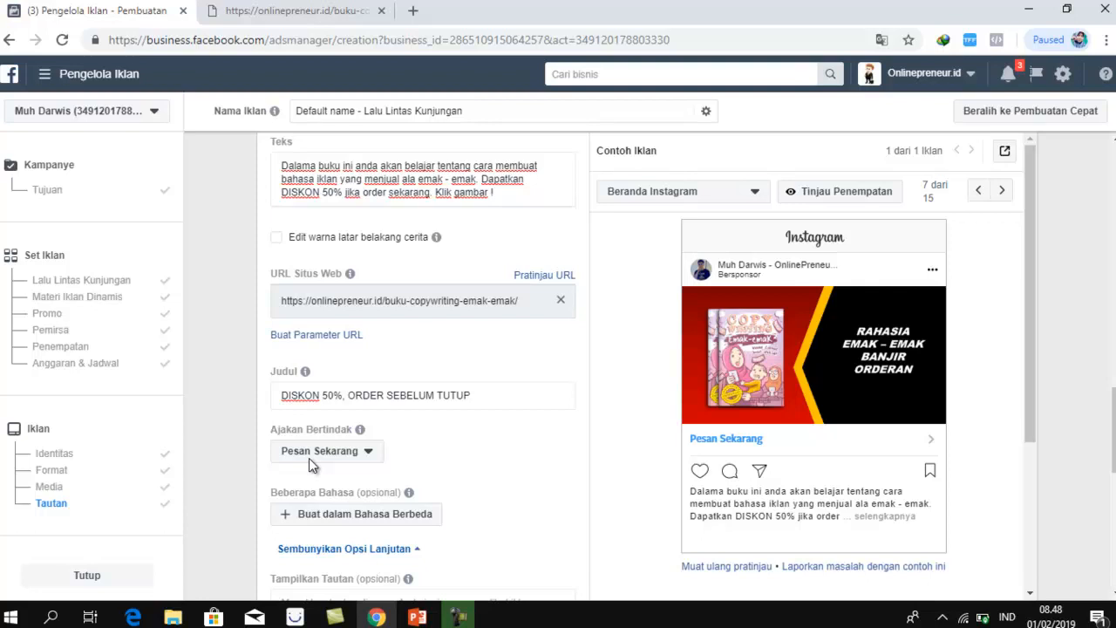
pyautogui.scroll(1, 311, 465)
pyautogui.scroll(1, 311, 464)
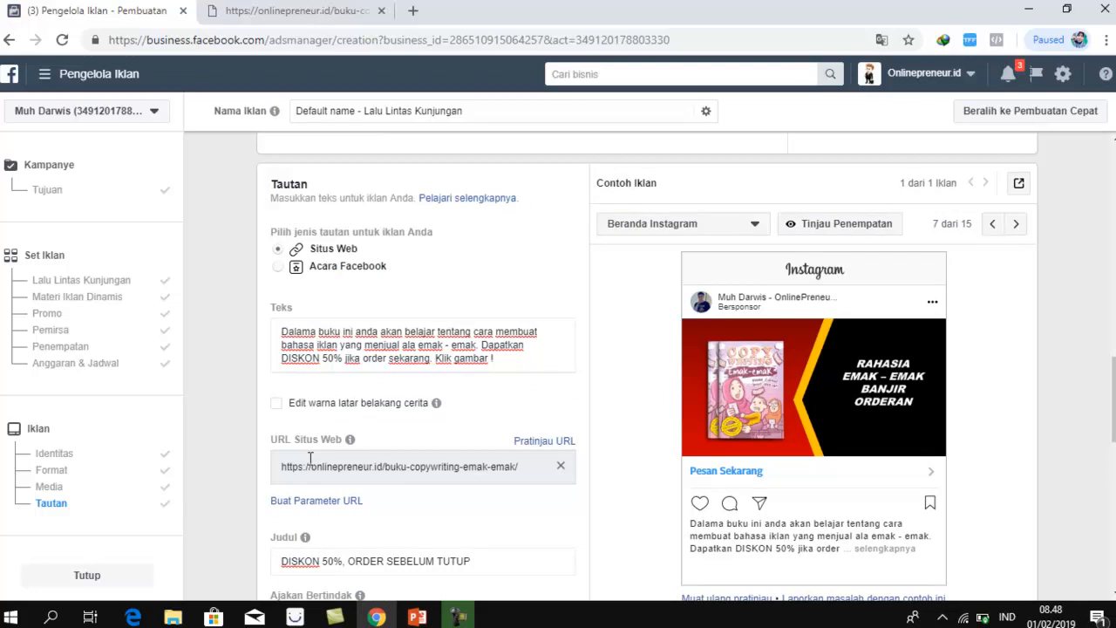
pyautogui.scroll(3, 311, 462)
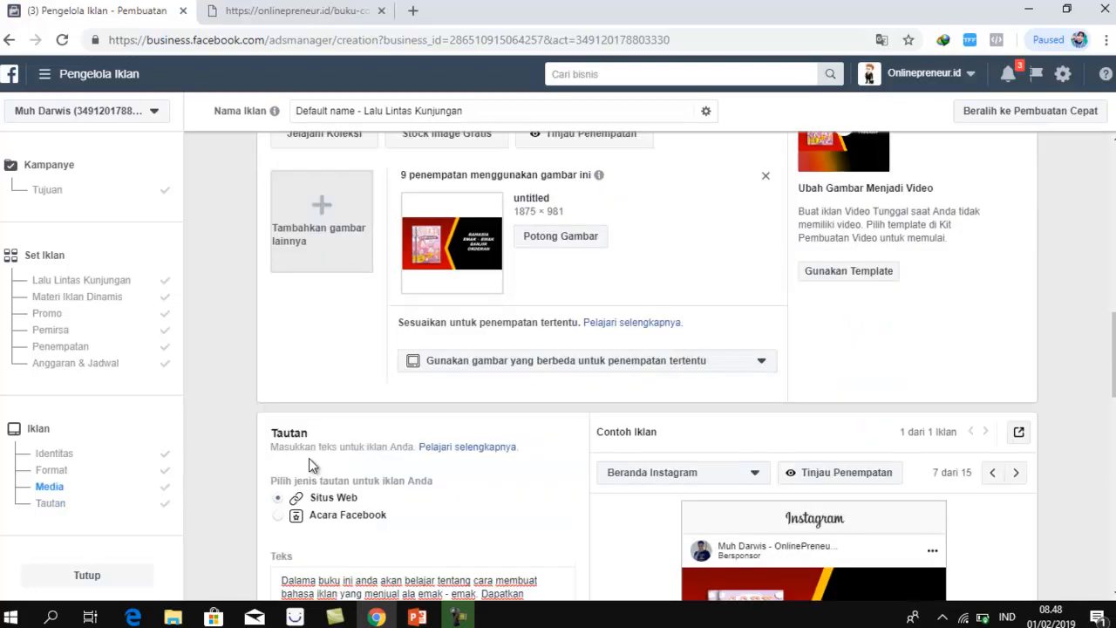
pyautogui.scroll(-4, 311, 464)
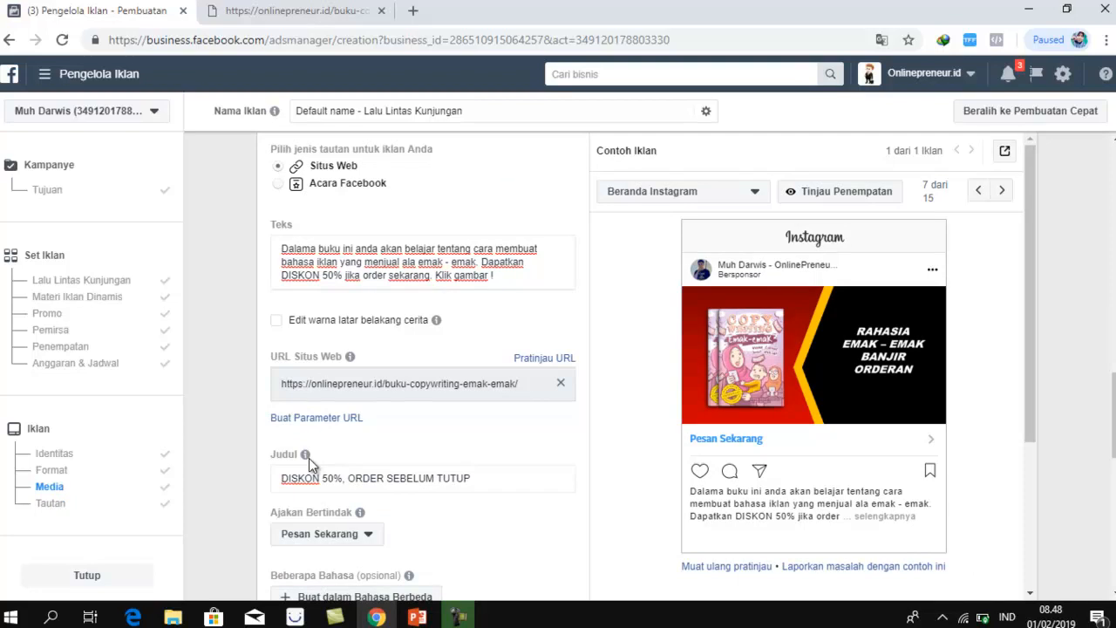
pyautogui.scroll(-1, 309, 464)
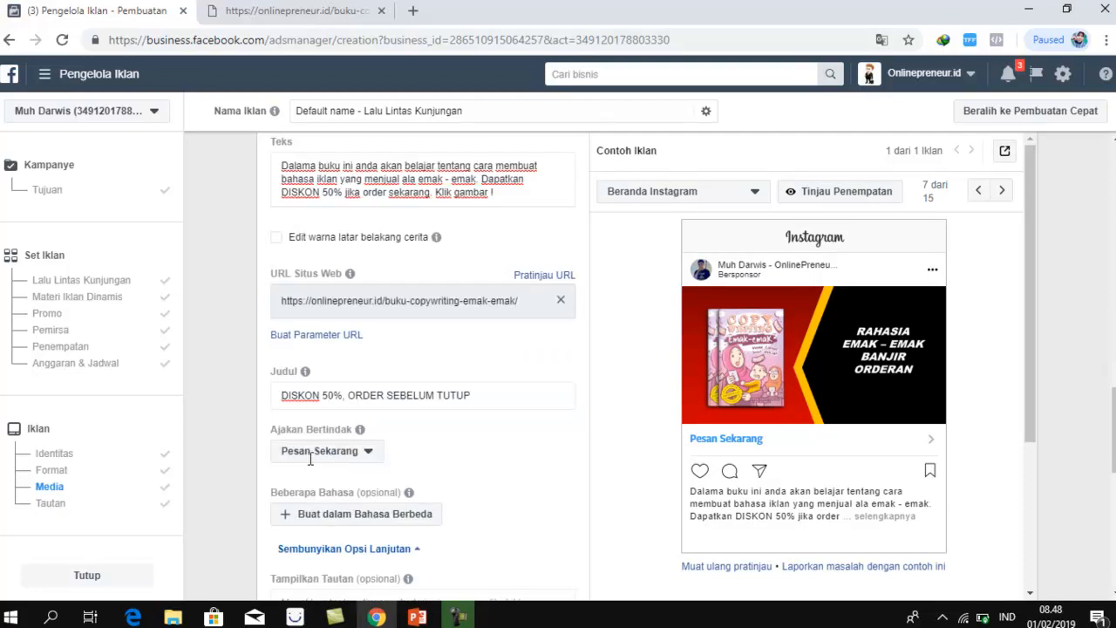
# - Check the book's landing page, and examine the ad's optional link fields and Facebook pixel tracking
pyautogui.hotkey('ctrl', 'Tab')
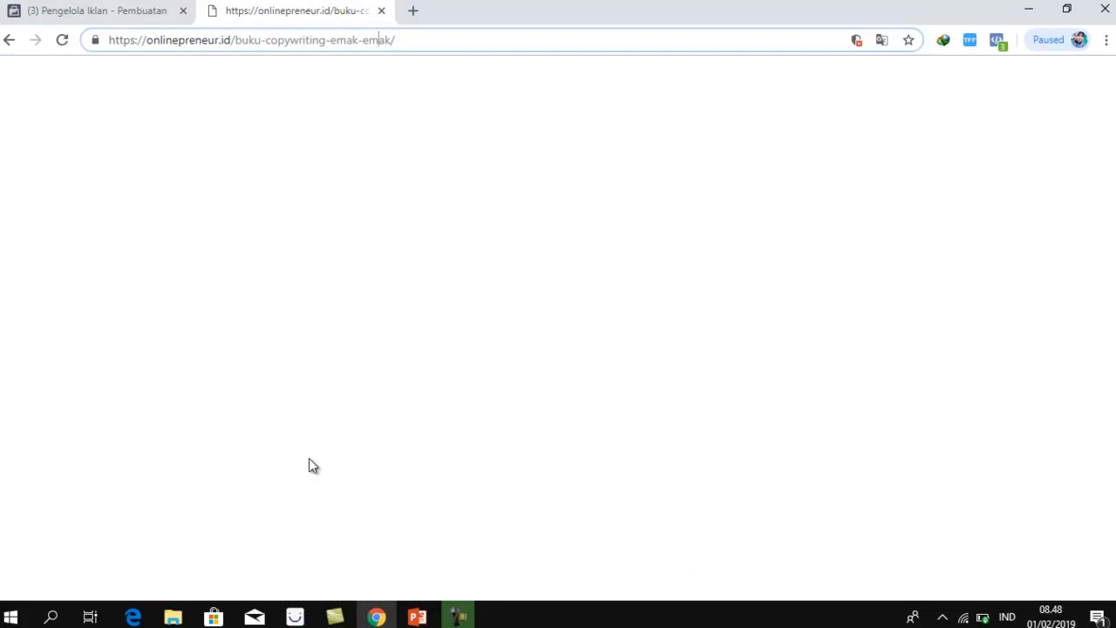
pyautogui.hotkey('ctrl', 'Tab')
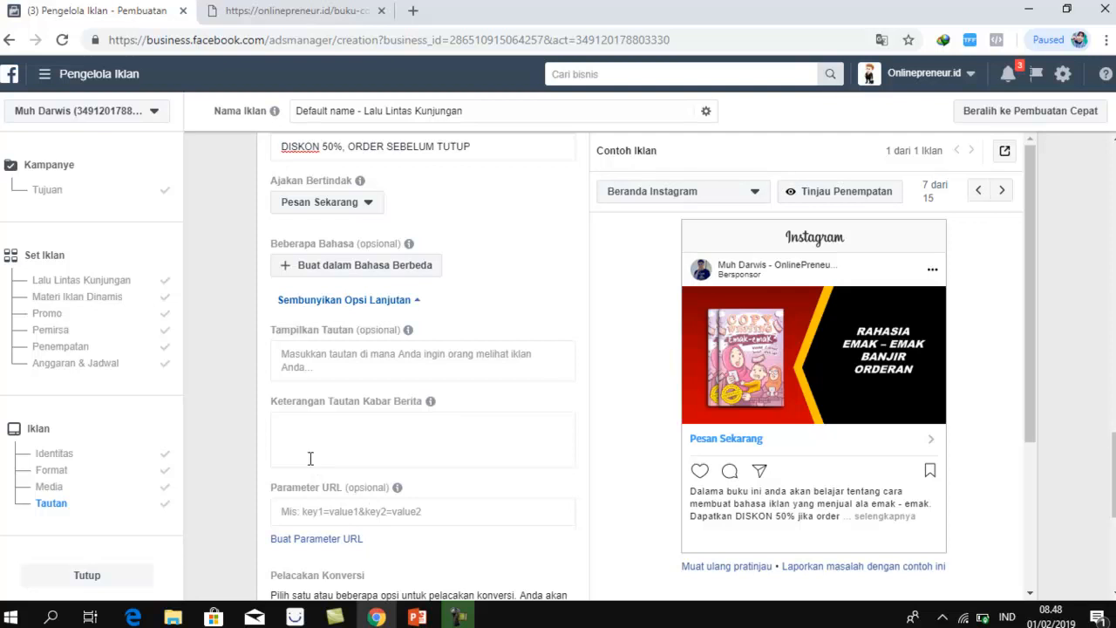
pyautogui.scroll(-2, 310, 458)
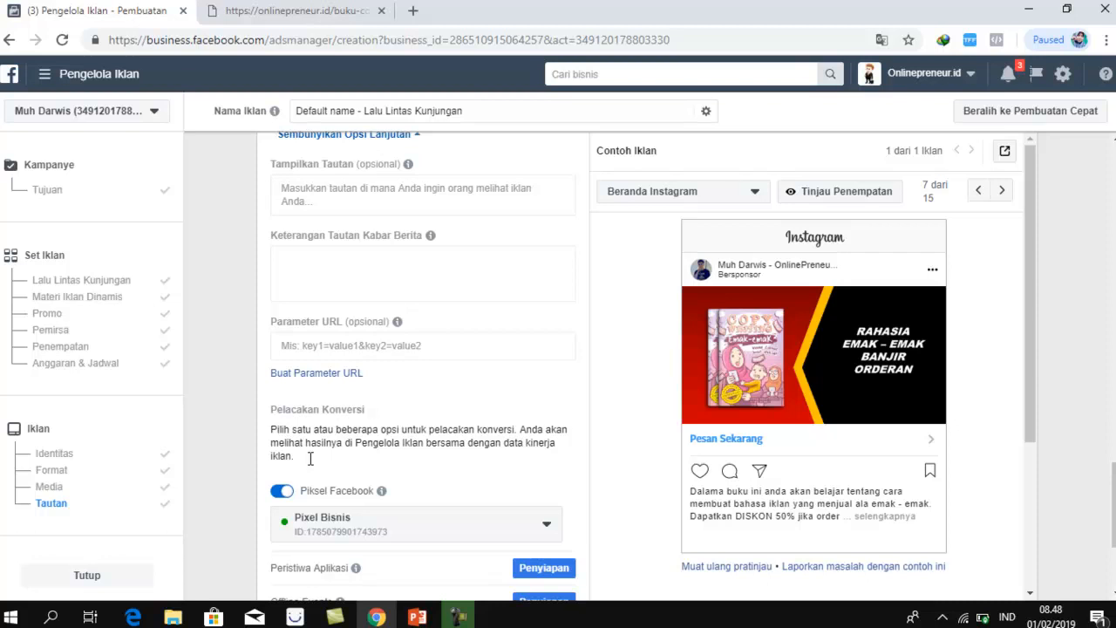
# - Recheck the ad's link settings, from the text, website URL, headline and call to action to the pixel tracking and confirmation section
pyautogui.scroll(3, 312, 465)
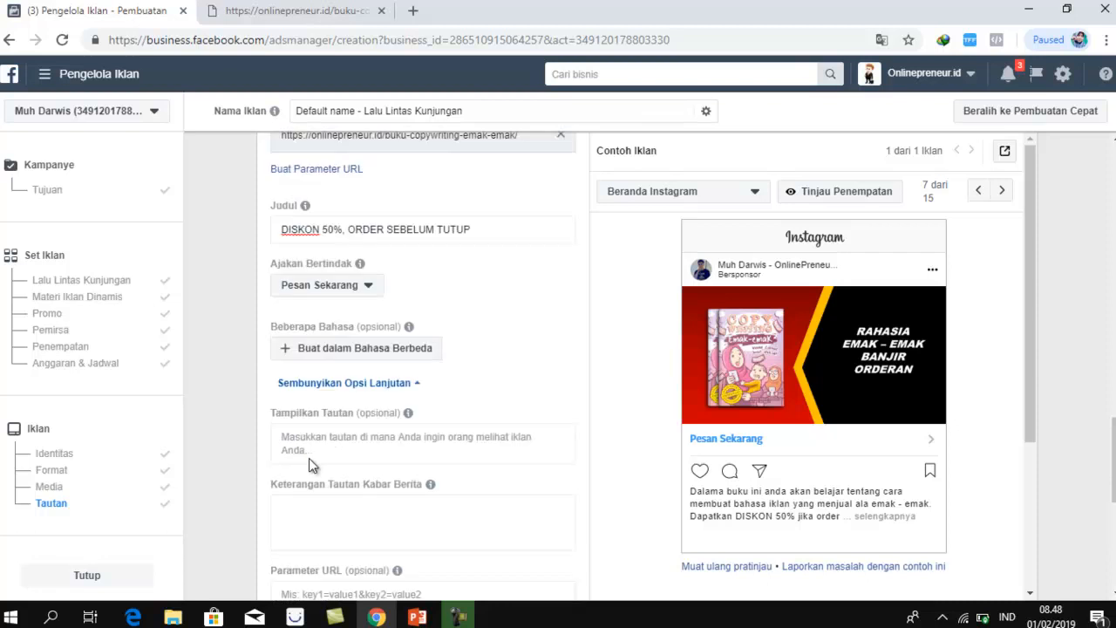
pyautogui.scroll(3, 312, 465)
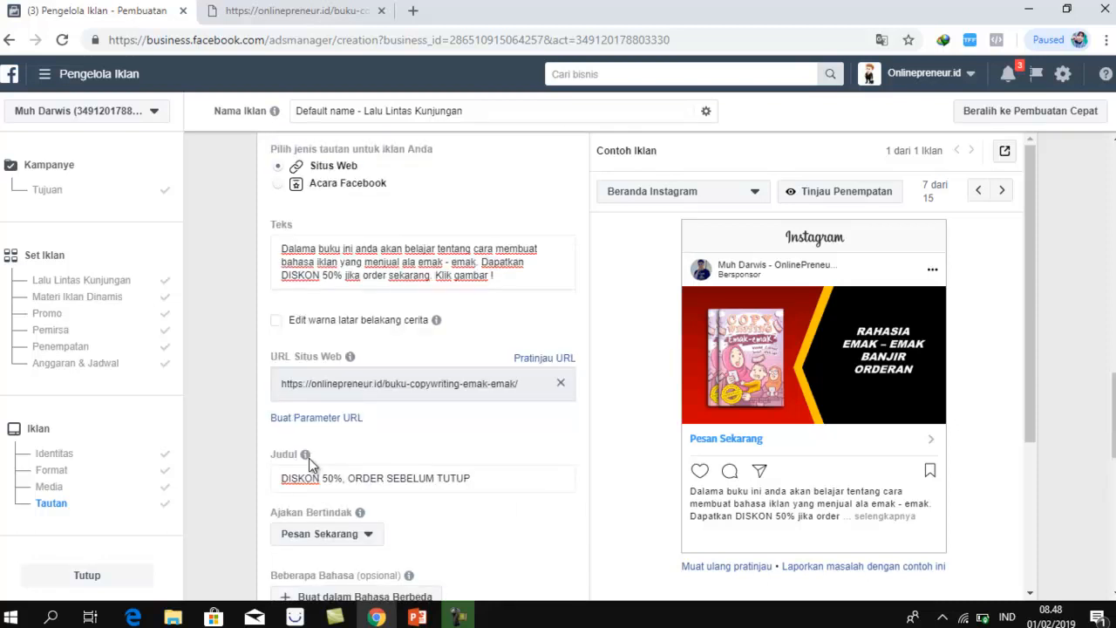
pyautogui.scroll(2, 312, 465)
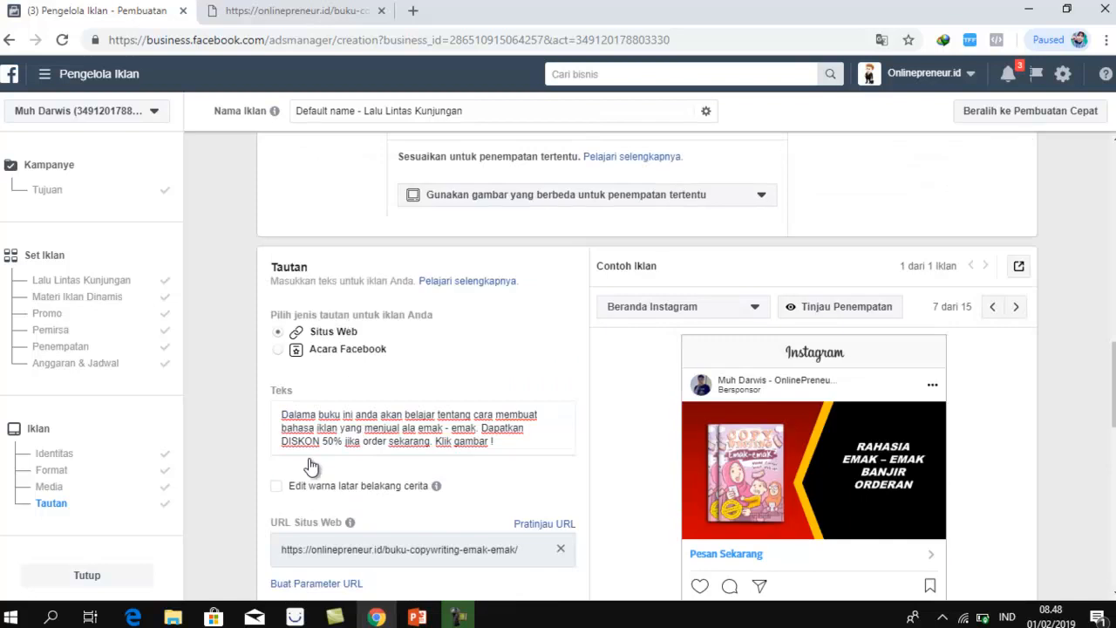
pyautogui.scroll(-5, 313, 465)
pyautogui.scroll(-5, 312, 466)
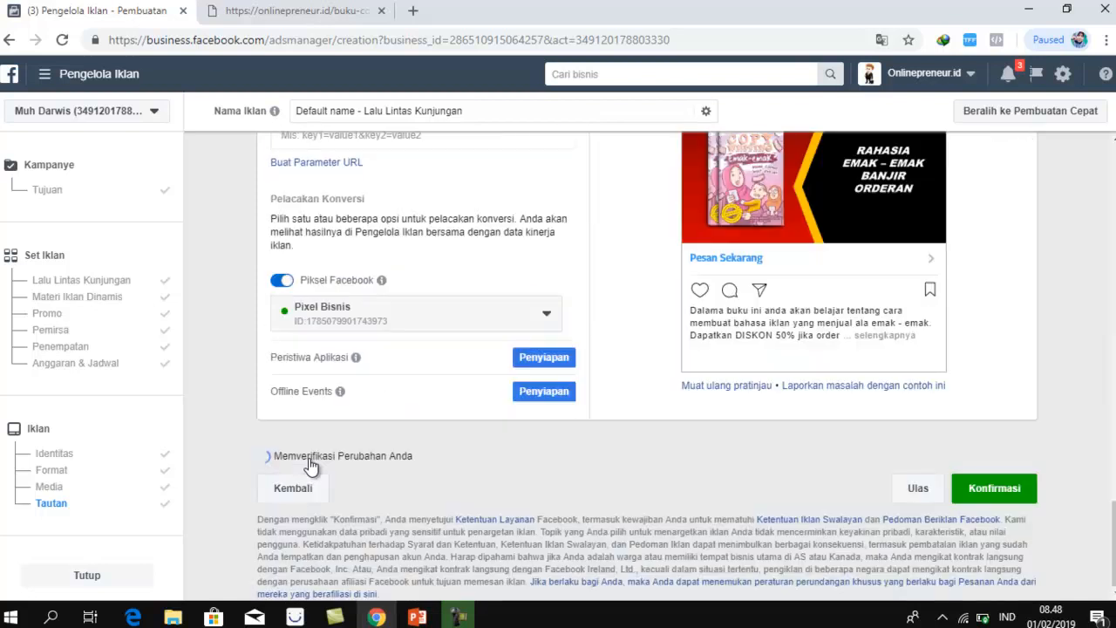
# - Switch to the book's landing page and examine its target readers, benefits, author profiles and page address
pyautogui.hotkey('ctrl', 'Tab')
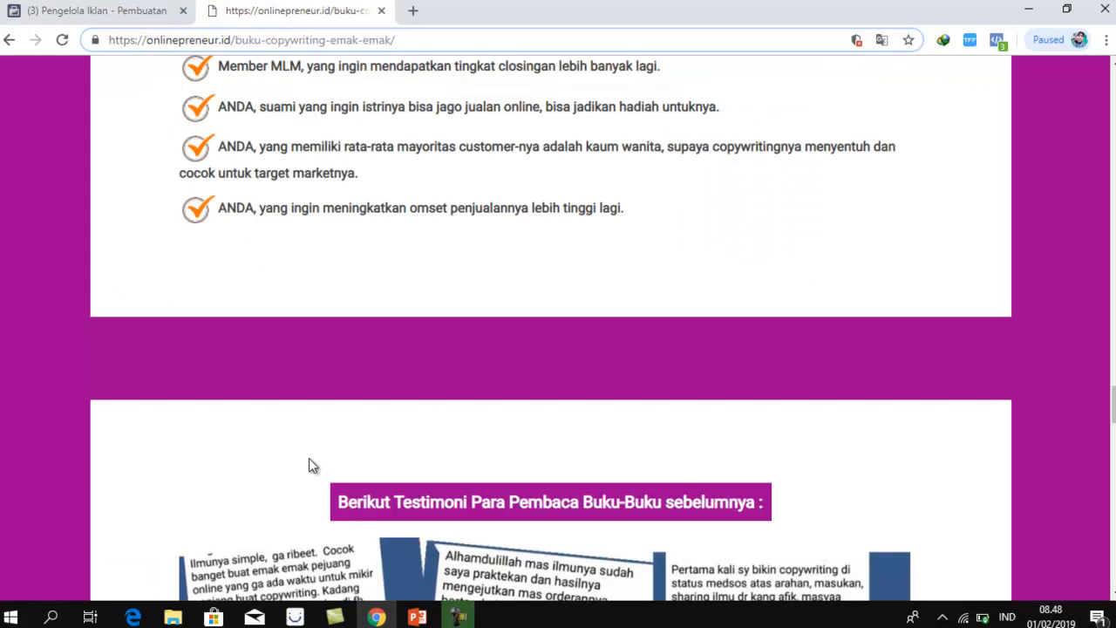
pyautogui.scroll(4, 312, 466)
pyautogui.scroll(3, 310, 458)
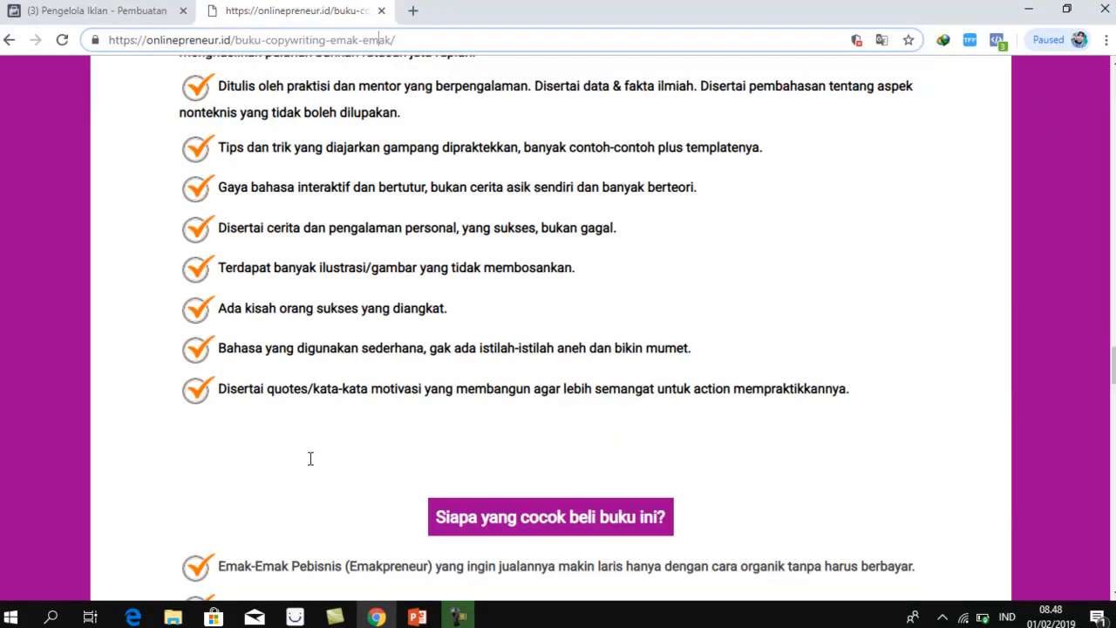
pyautogui.scroll(6, 311, 458)
pyautogui.scroll(4, 311, 458)
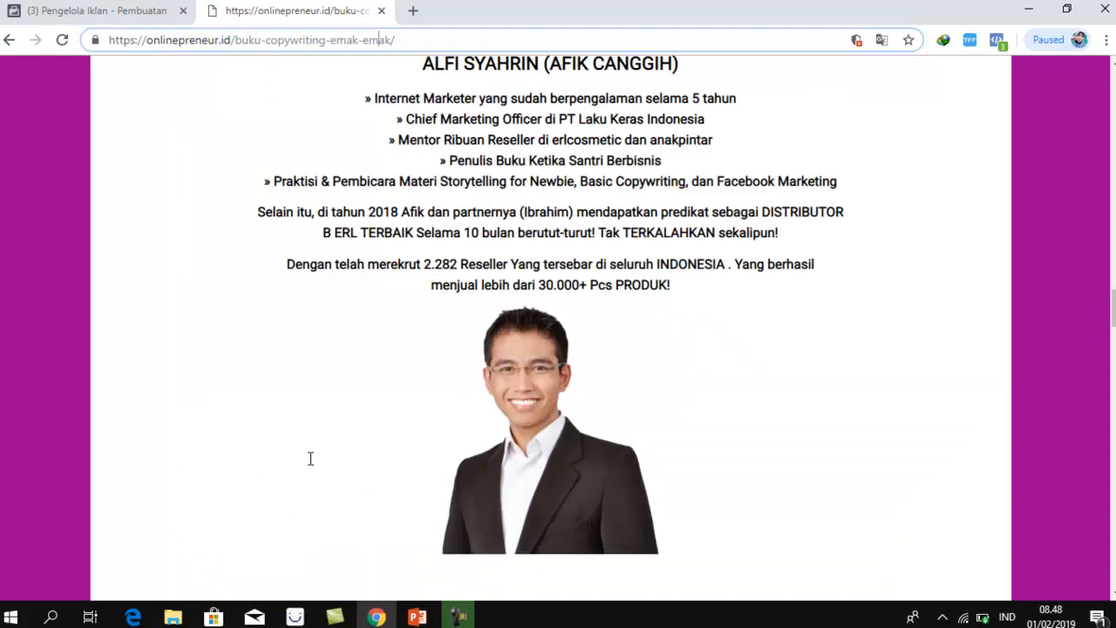
pyautogui.scroll(5, 310, 458)
pyautogui.scroll(3, 310, 458)
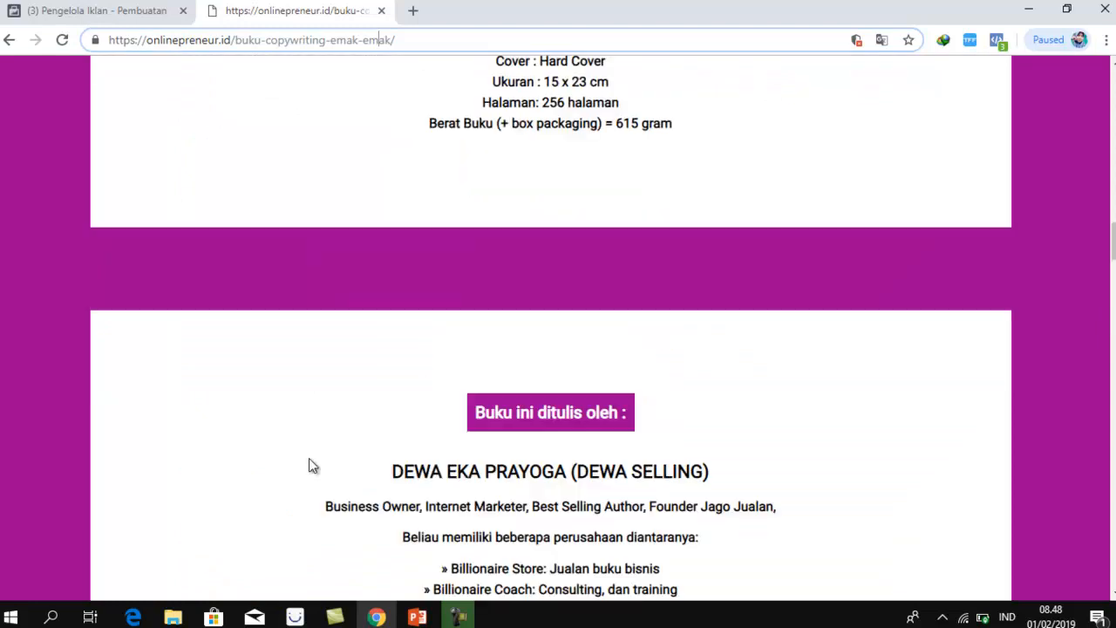
pyautogui.hotkey('shift', 'End')
pyautogui.hotkey('ctrl', 'a')
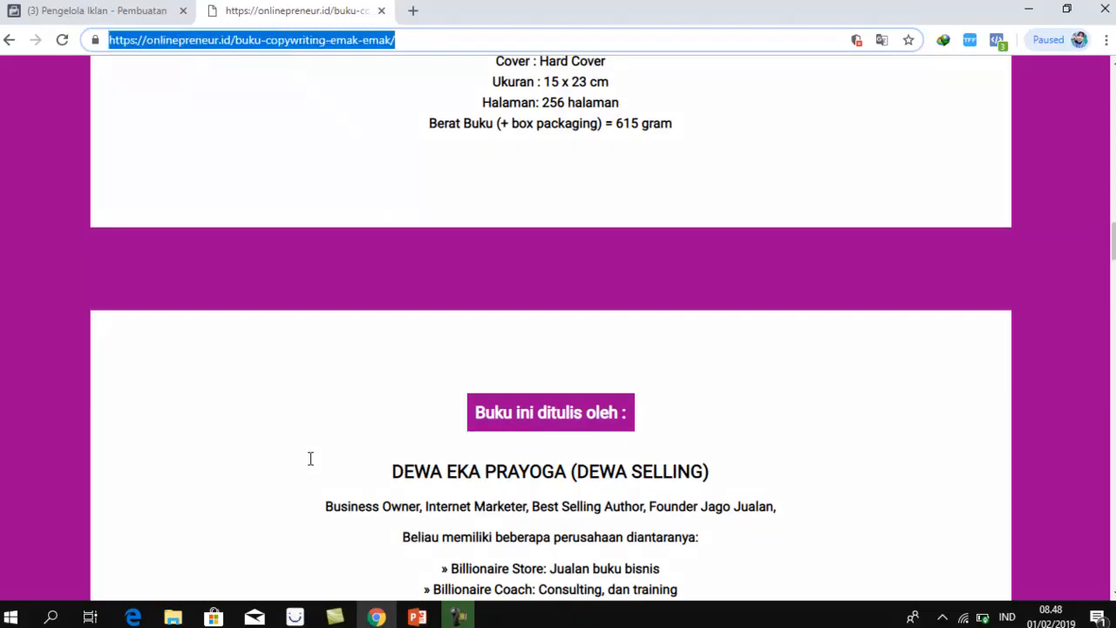
# - Examine the landing page's book specifications, table of contents, topics covered, cover image and pre-order headline
pyautogui.scroll(4, 310, 459)
pyautogui.scroll(2, 310, 459)
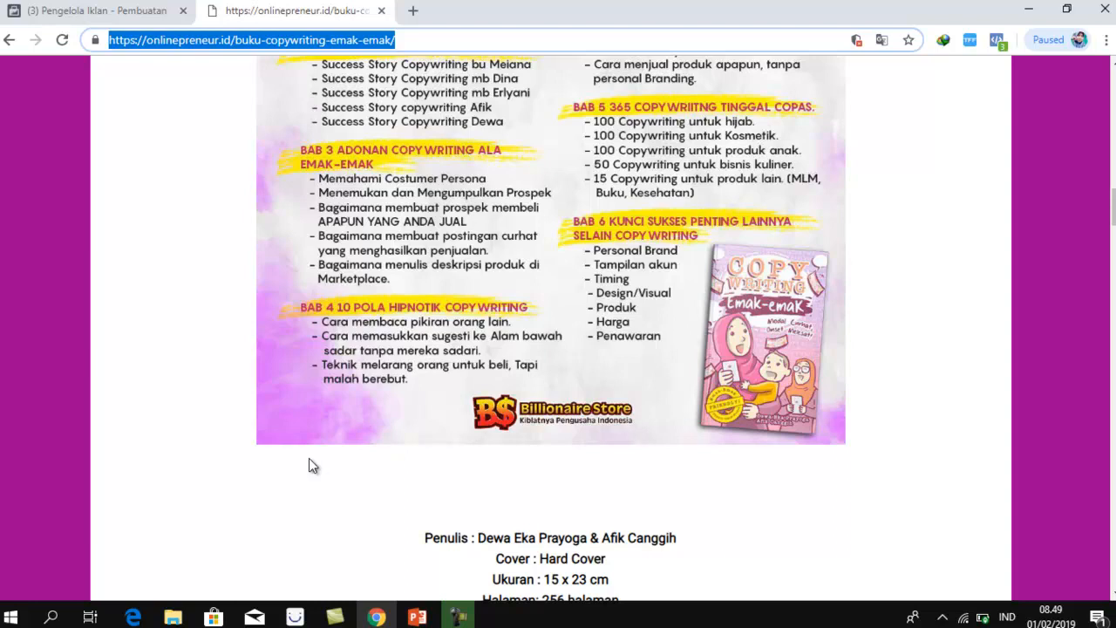
pyautogui.scroll(6, 310, 465)
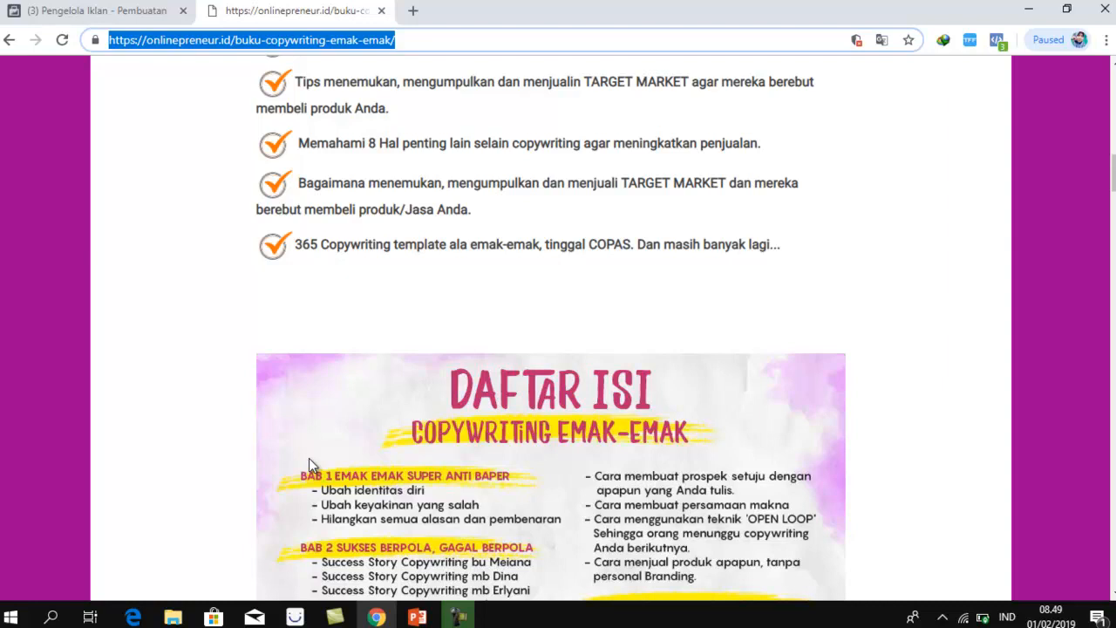
pyautogui.scroll(4, 310, 465)
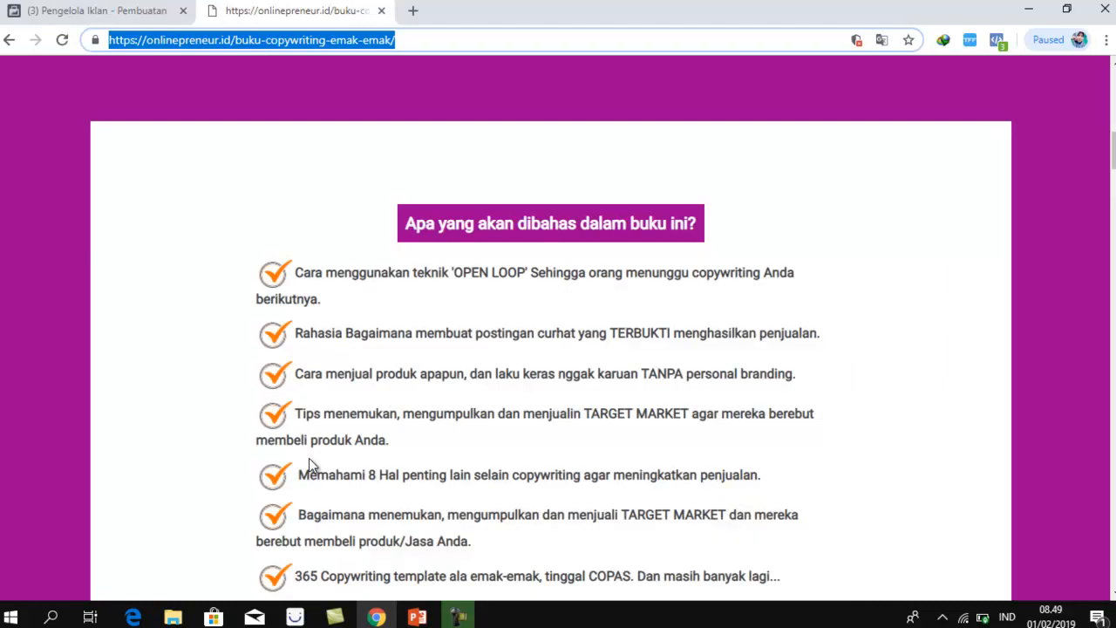
pyautogui.scroll(3, 310, 464)
pyautogui.scroll(2, 310, 465)
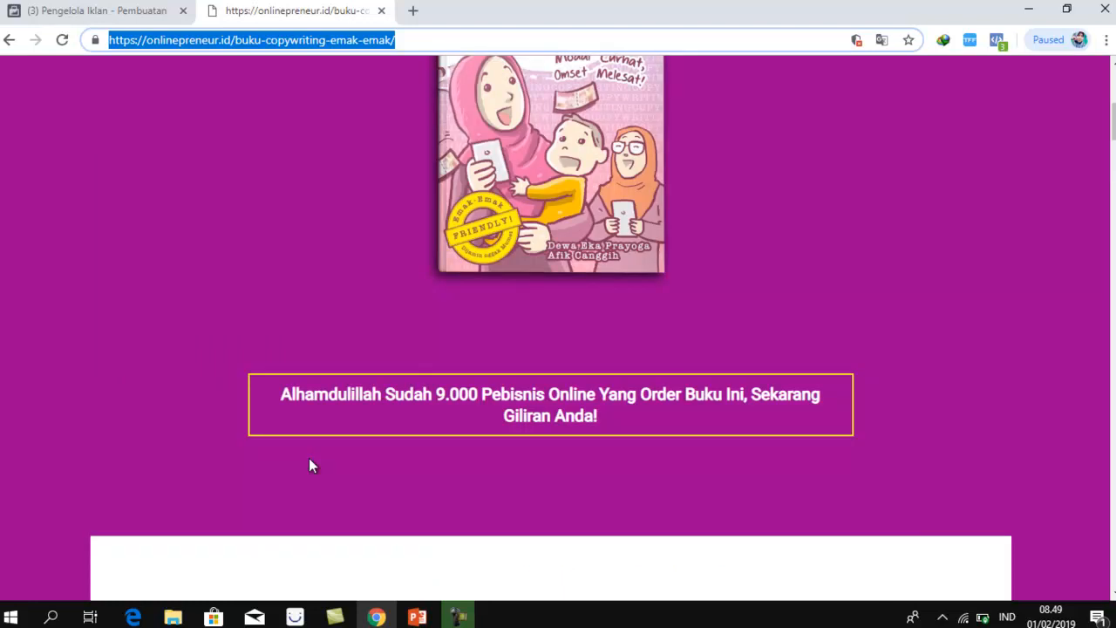
pyautogui.scroll(2, 310, 465)
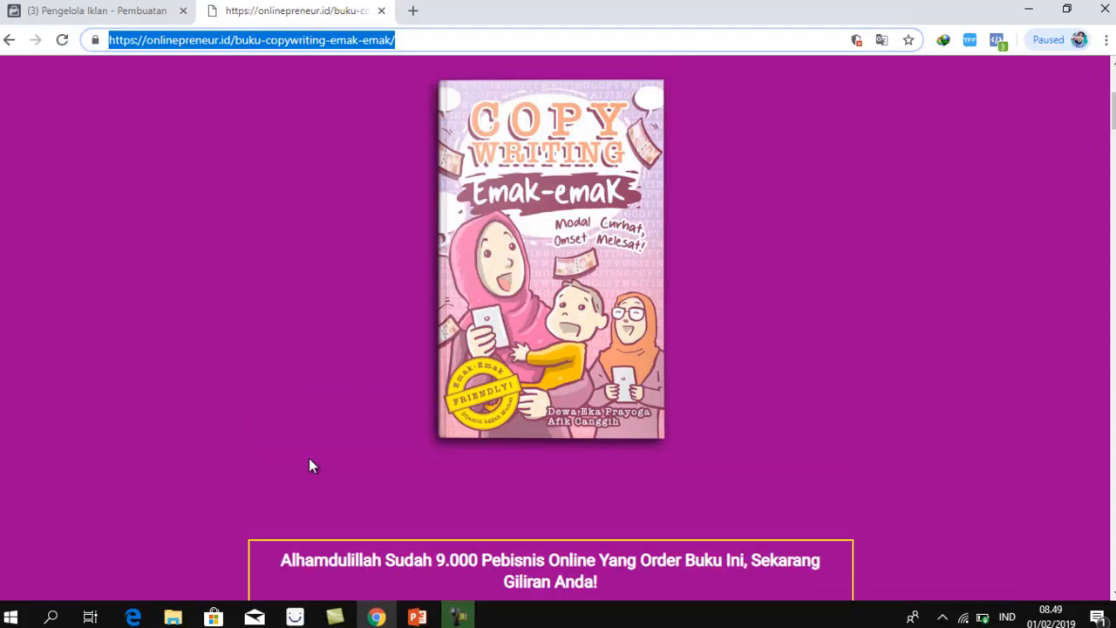
pyautogui.scroll(2, 310, 465)
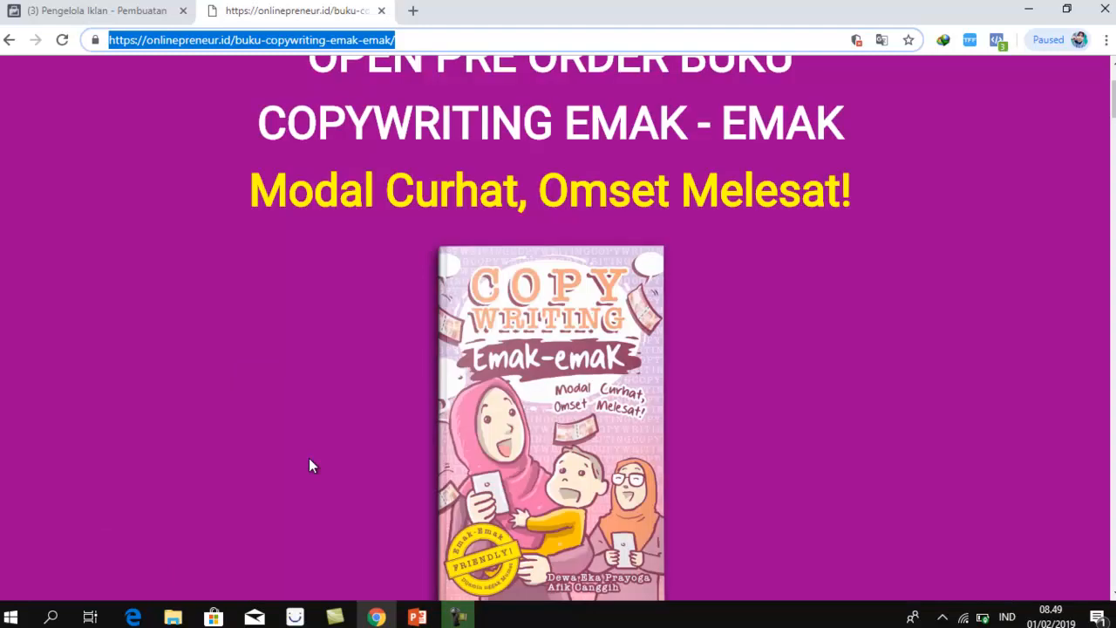
pyautogui.scroll(2, 312, 465)
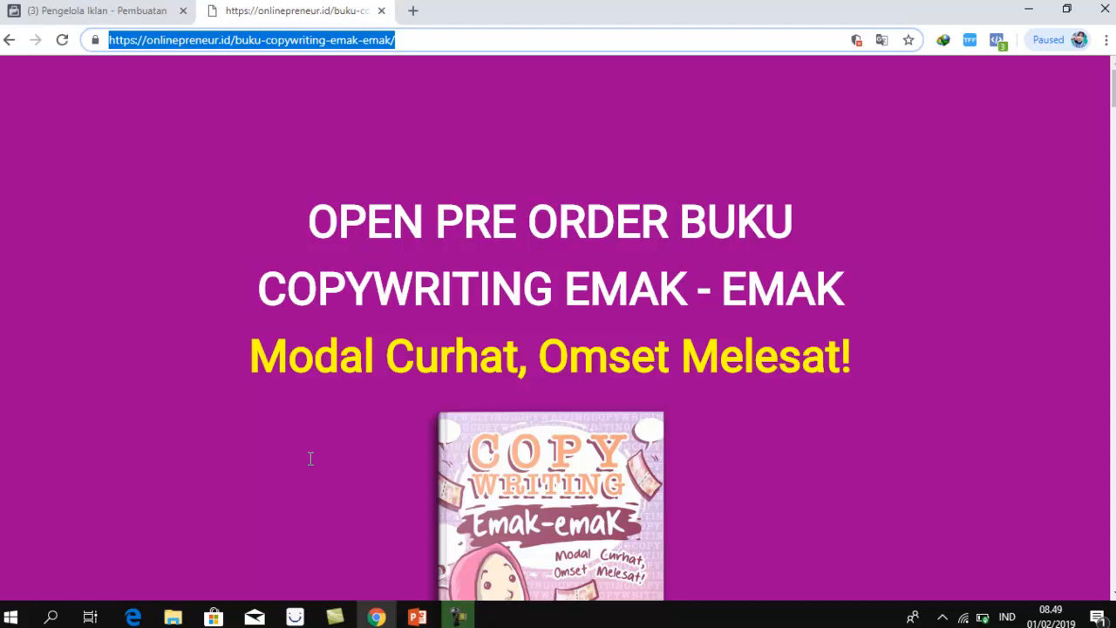
pyautogui.scroll(-5, 310, 458)
pyautogui.scroll(-5, 310, 462)
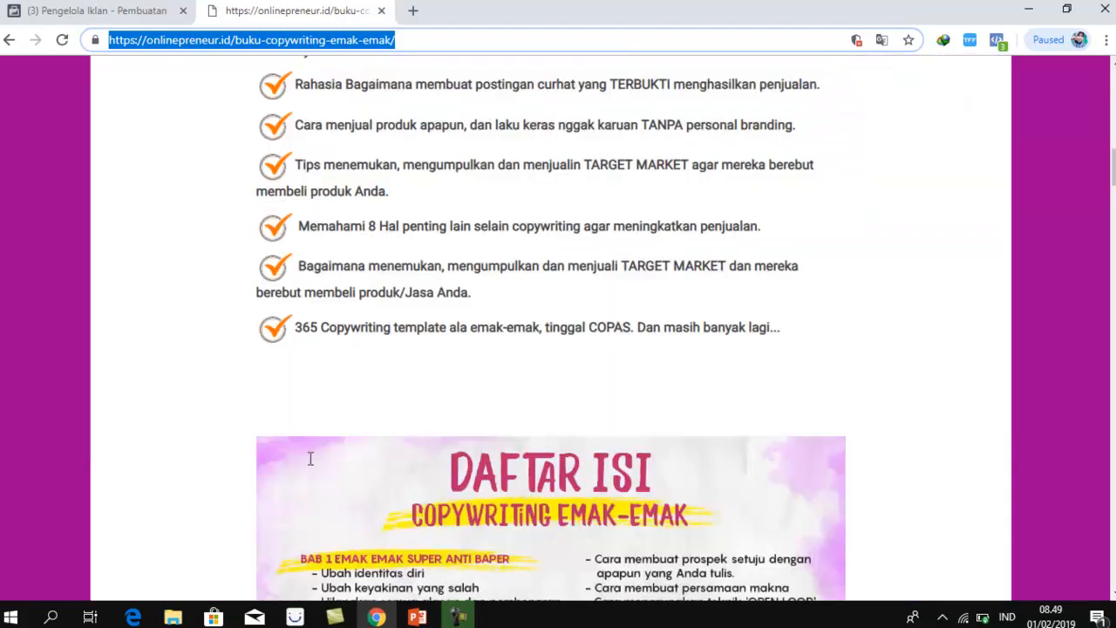